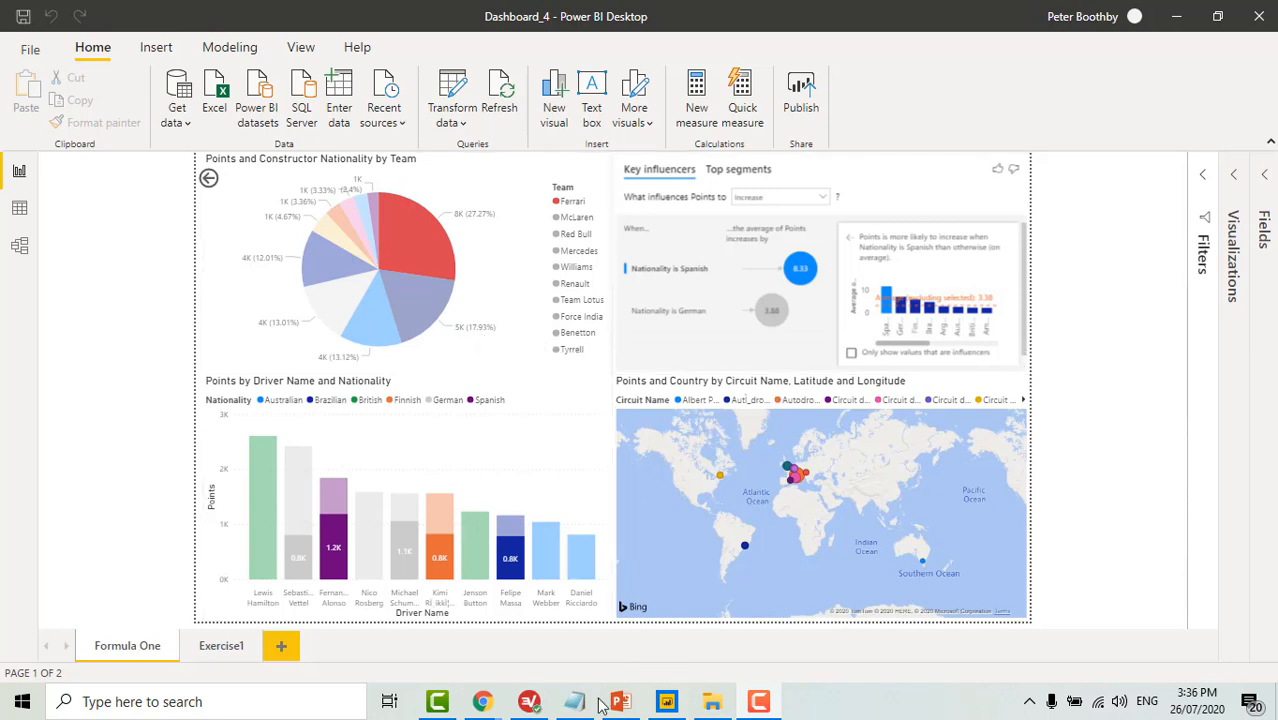
Look over the F1 workbooks in the DummyData folder, and browse the dataset list on Kaggle in Chrome.
click(709, 704)
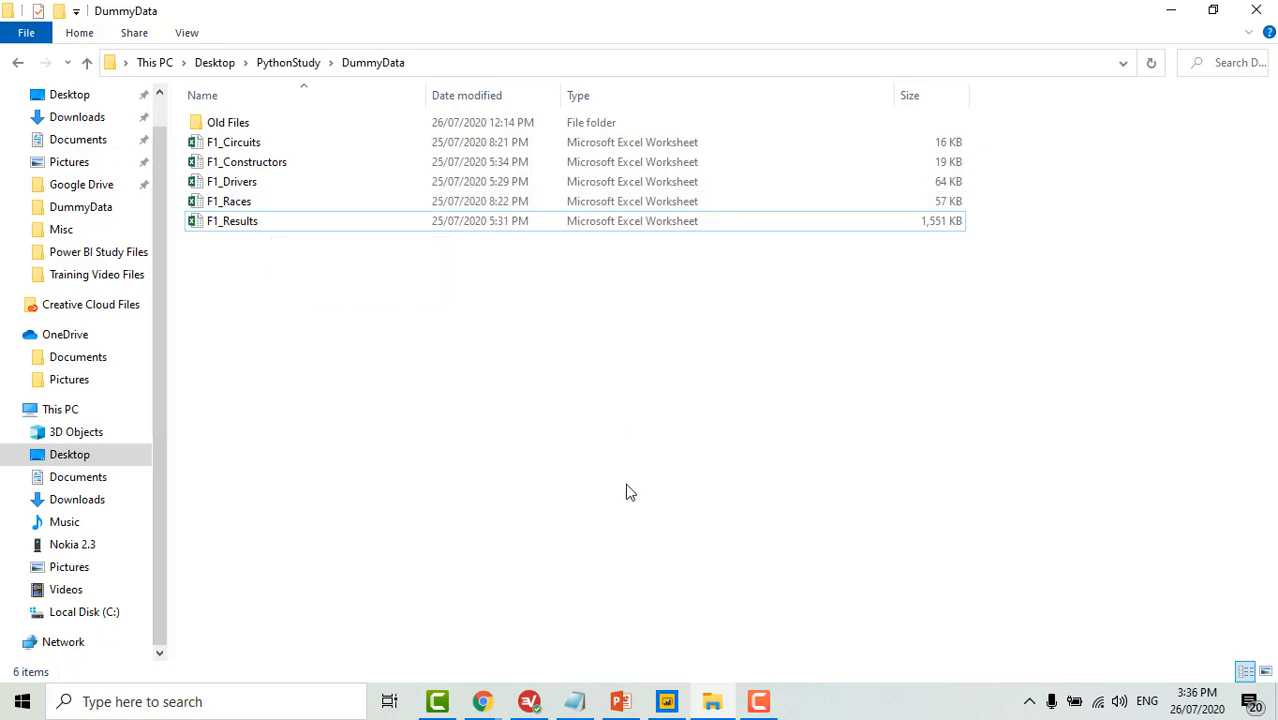
mouse_move(488, 705)
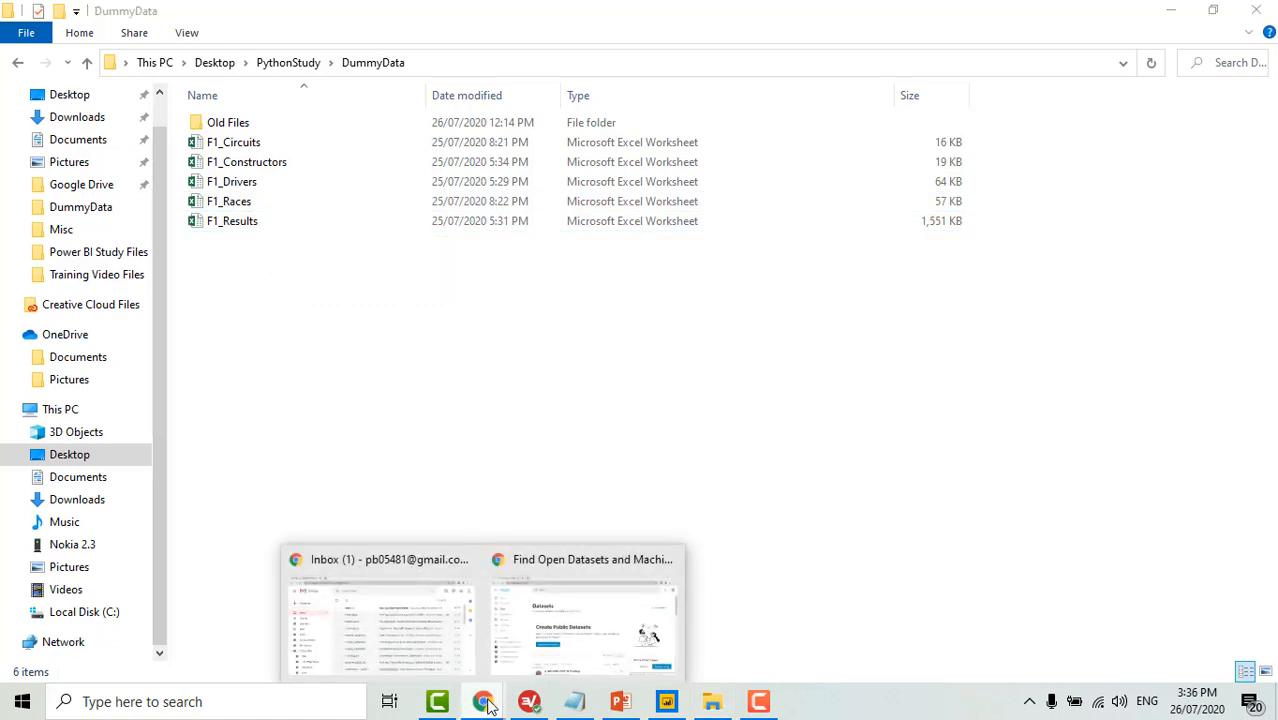
click(598, 648)
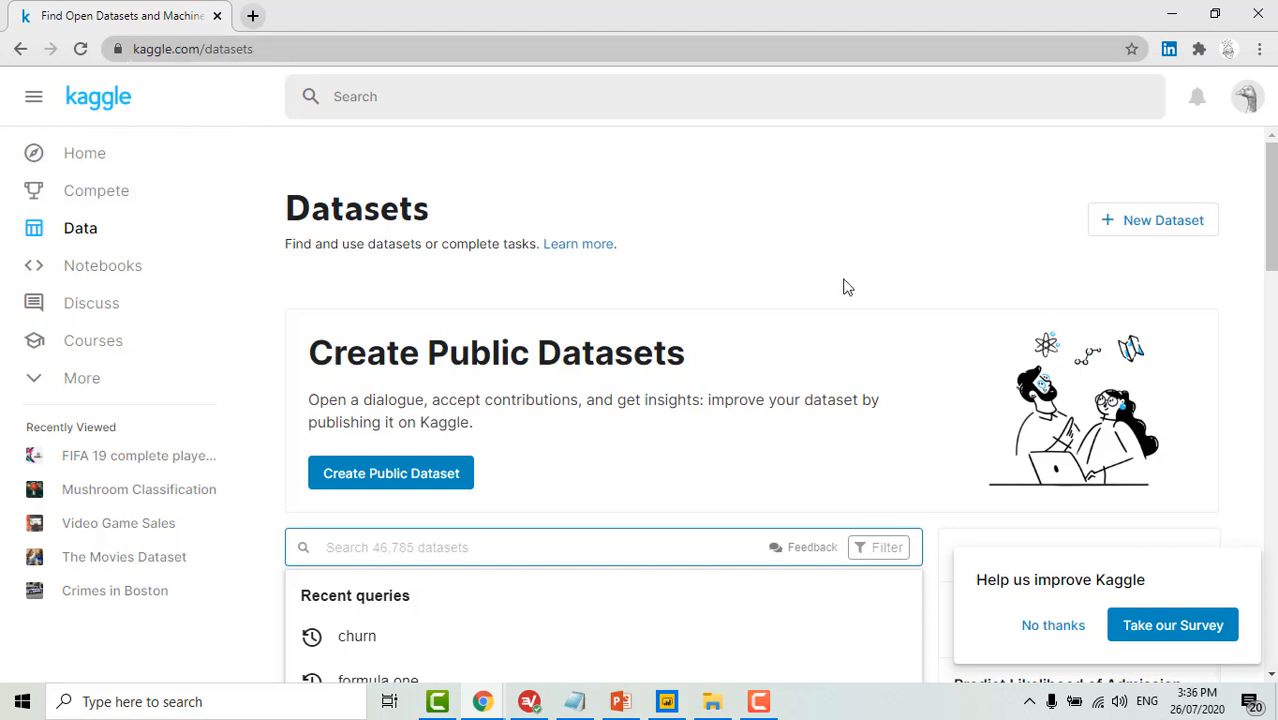
scroll(857, 285, down, 2)
scroll(857, 285, down, 5)
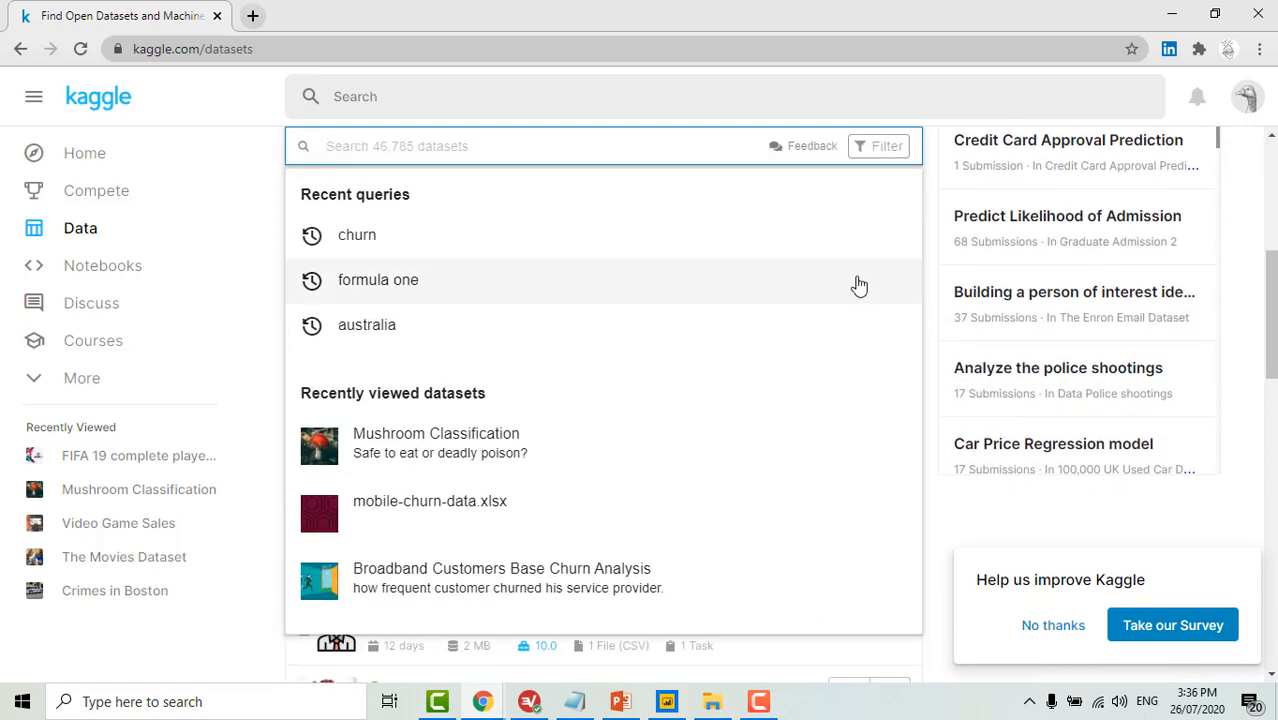
scroll(981, 381, down, 5)
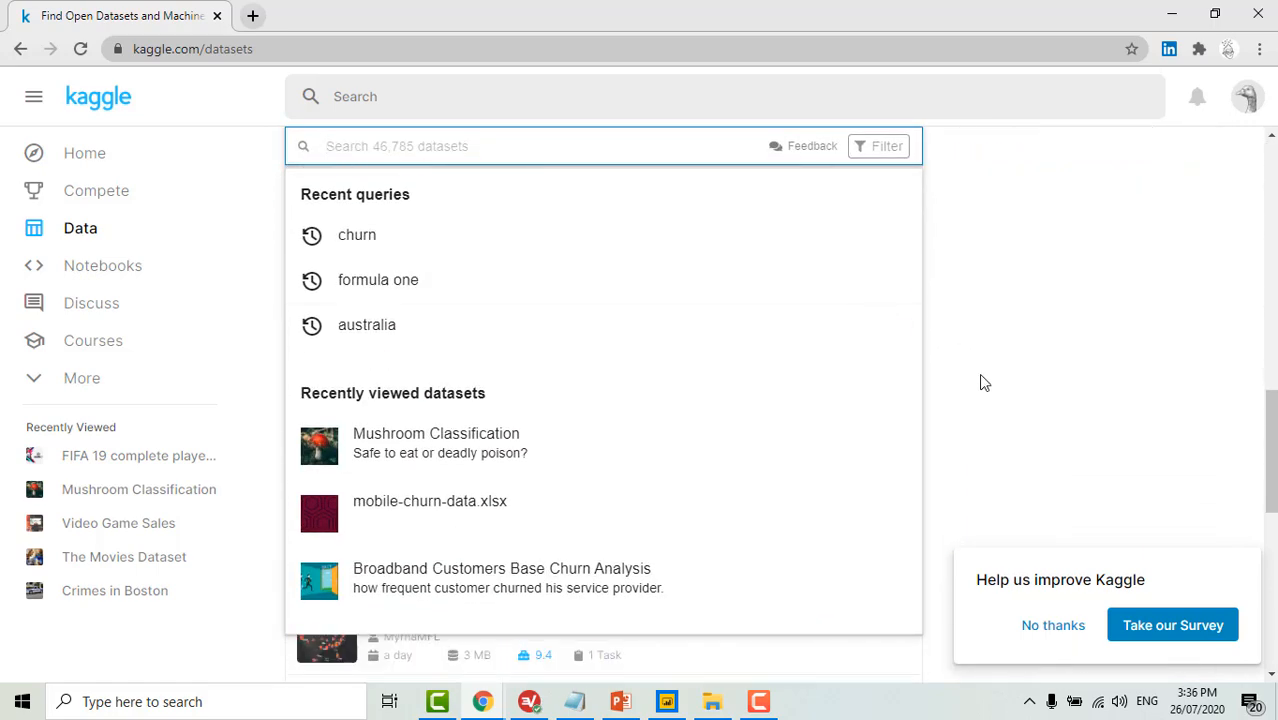
click(1003, 300)
scroll(1005, 300, down, 10)
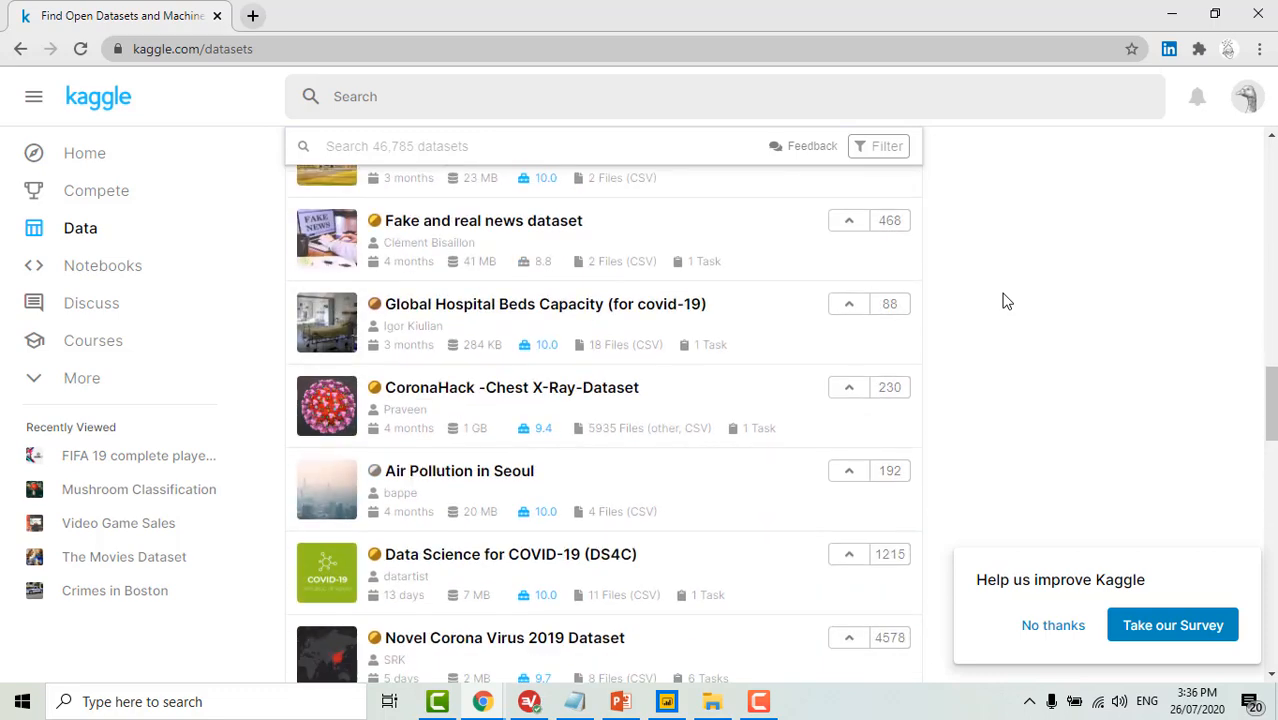
scroll(1005, 300, down, 8)
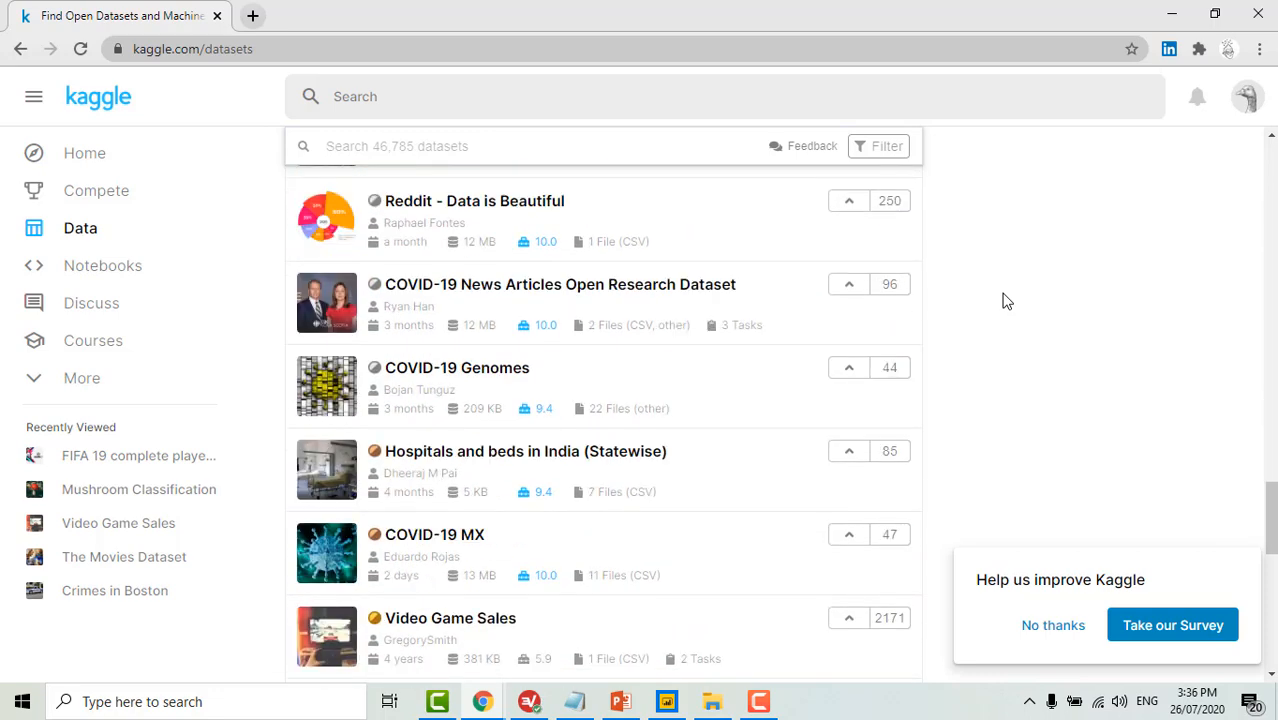
scroll(1005, 301, down, 6)
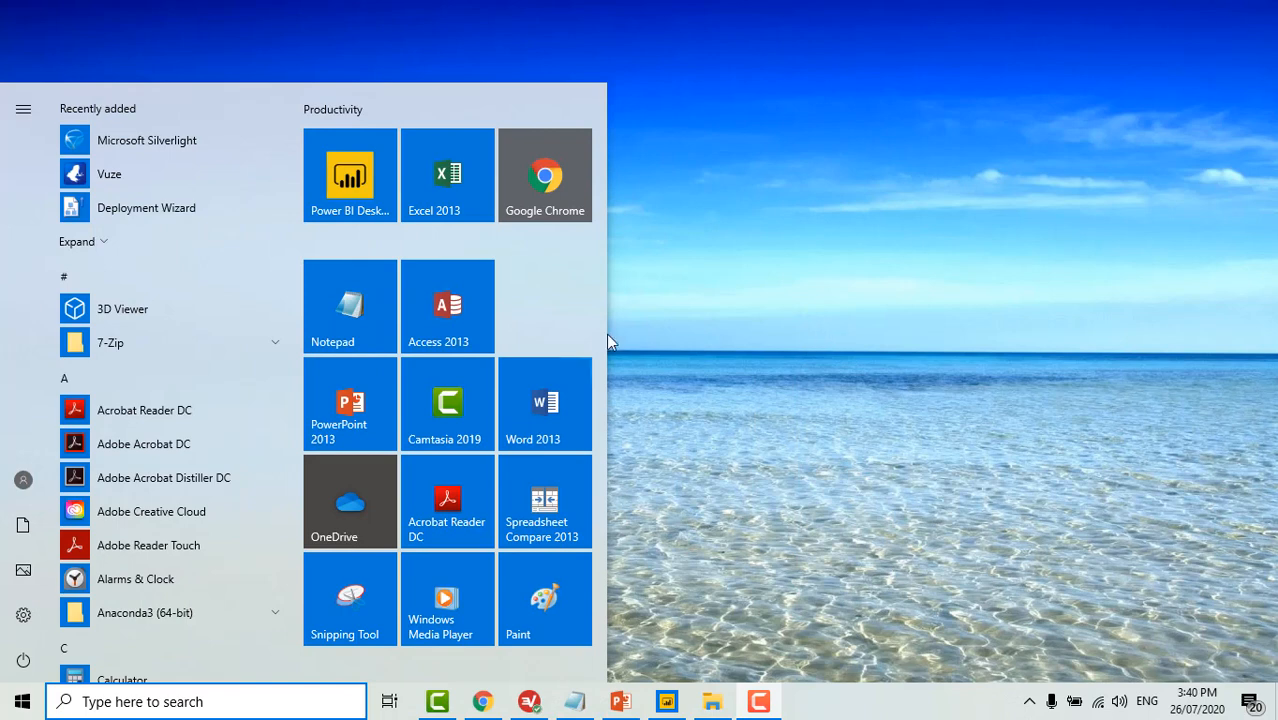
Start Power BI Desktop with a blank report and connect to the Excel workbook F1_Circuits.
click(344, 176)
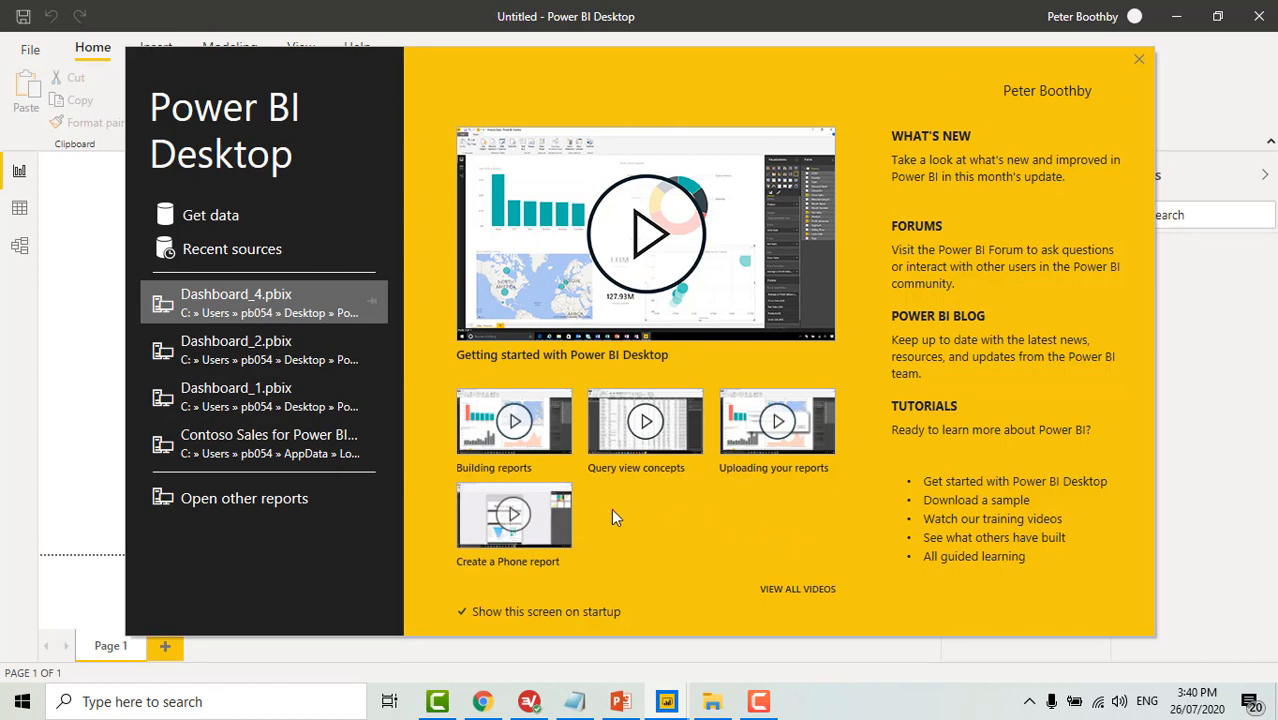
click(1139, 59)
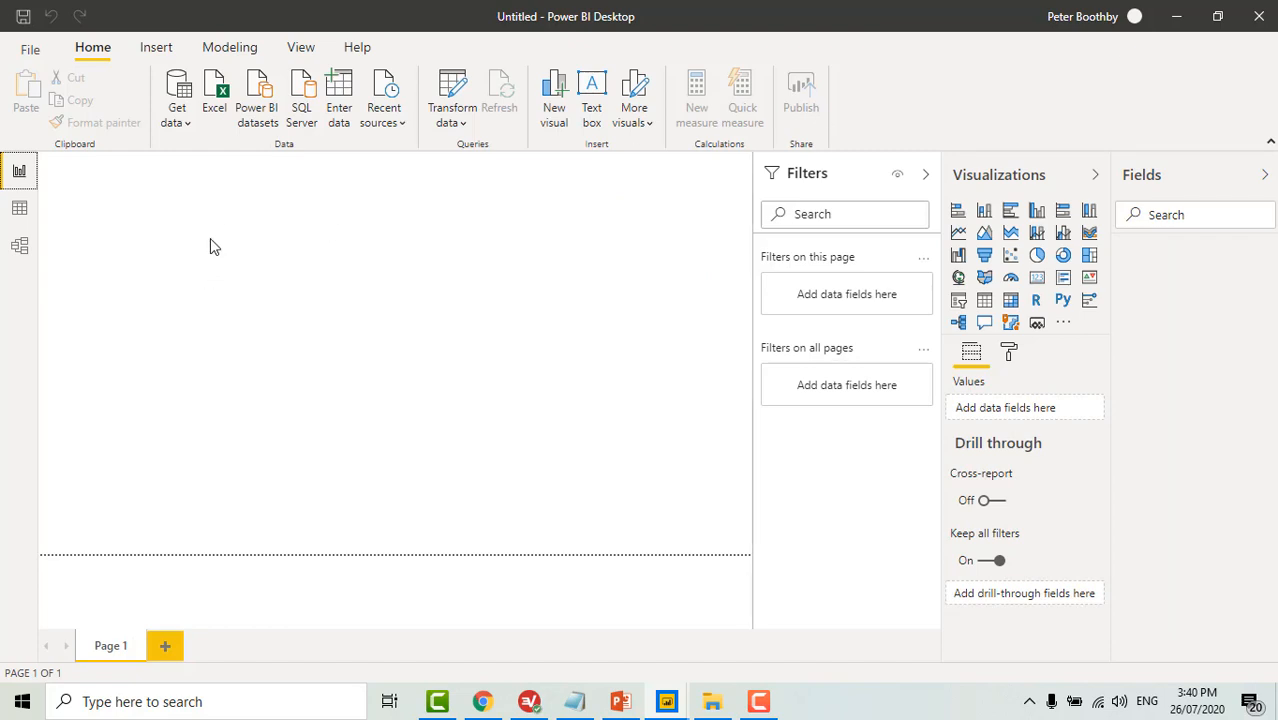
click(176, 122)
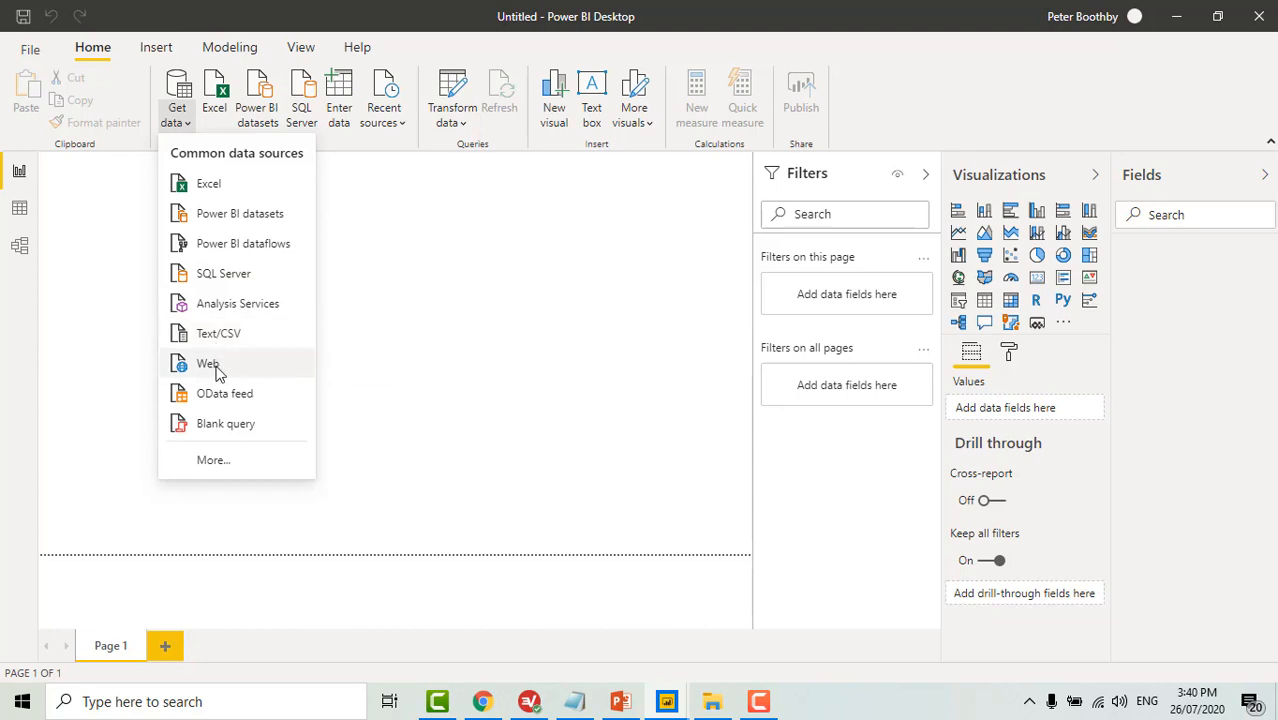
click(224, 186)
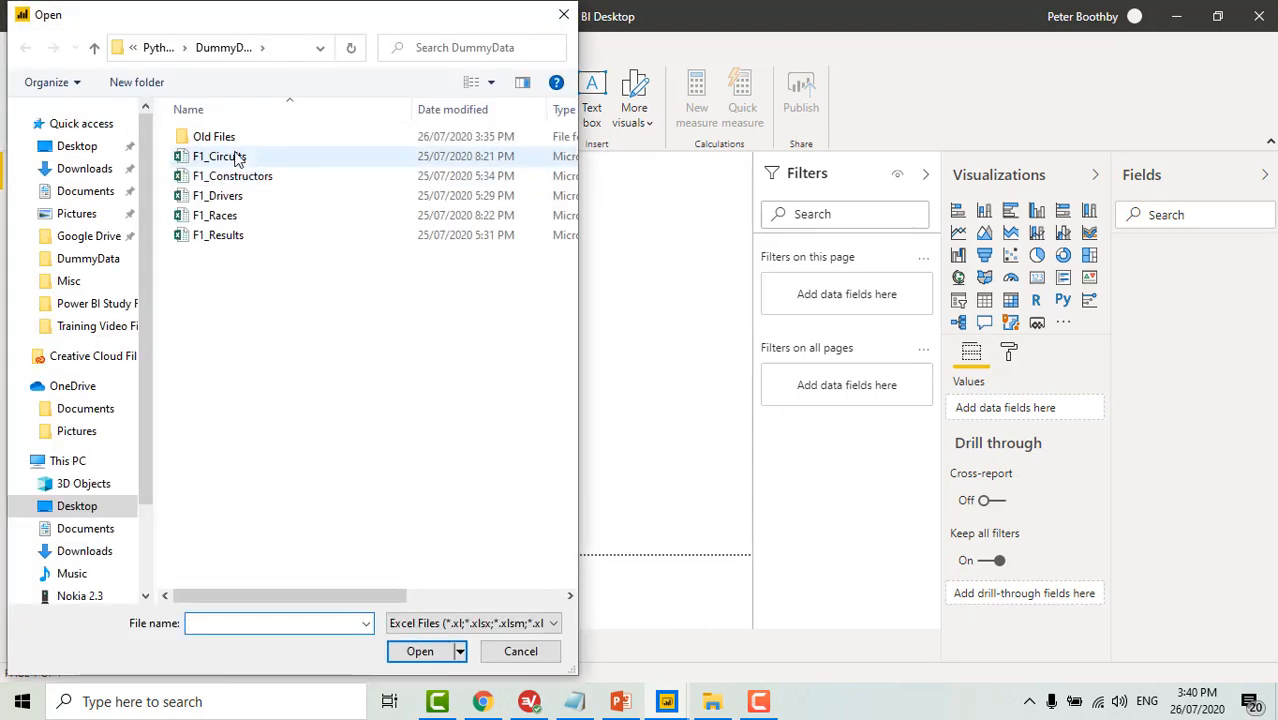
click(232, 158)
click(424, 651)
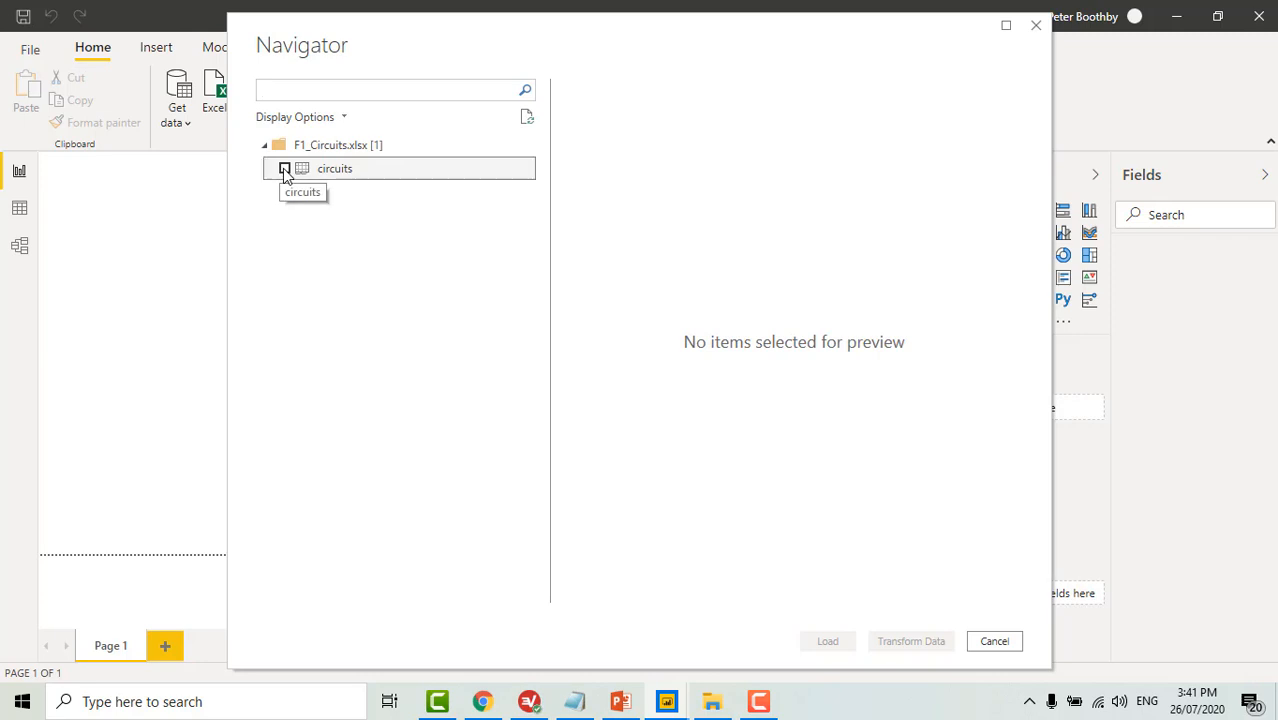
Select the circuits table, preview its columns in an enlarged Navigator, and load it into the report.
click(284, 169)
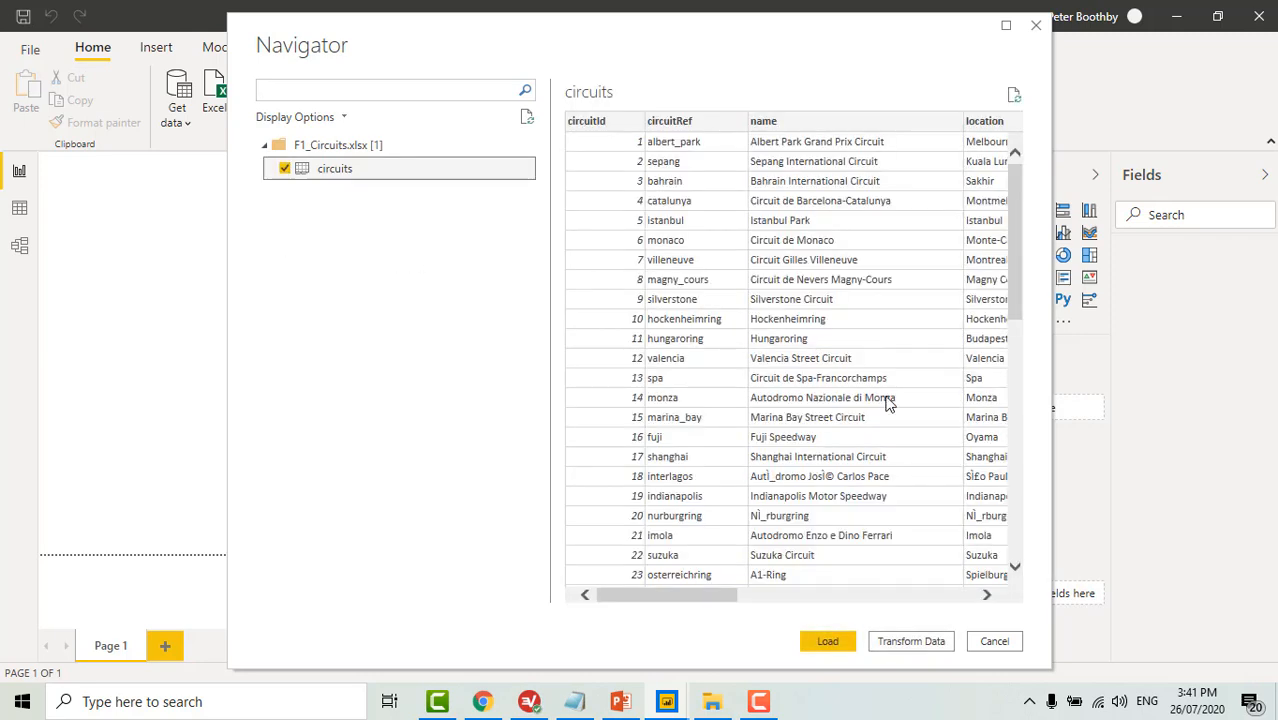
click(1008, 27)
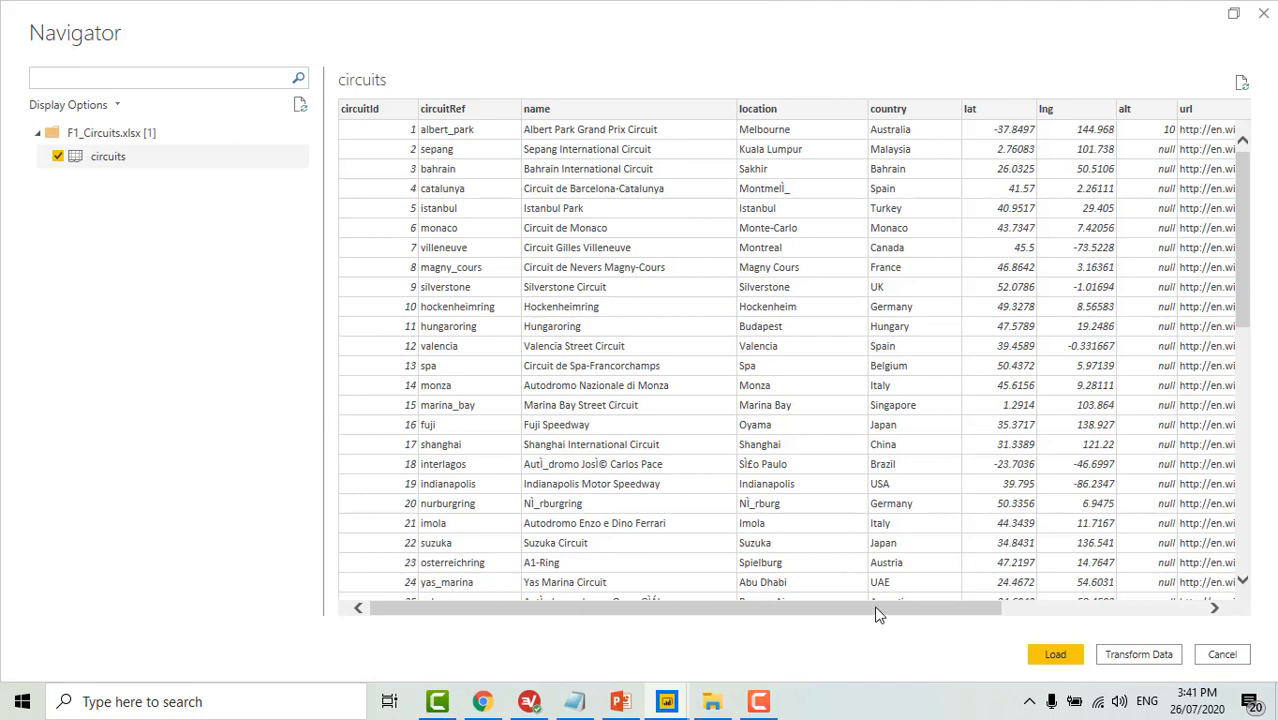
drag(876, 614, 731, 600)
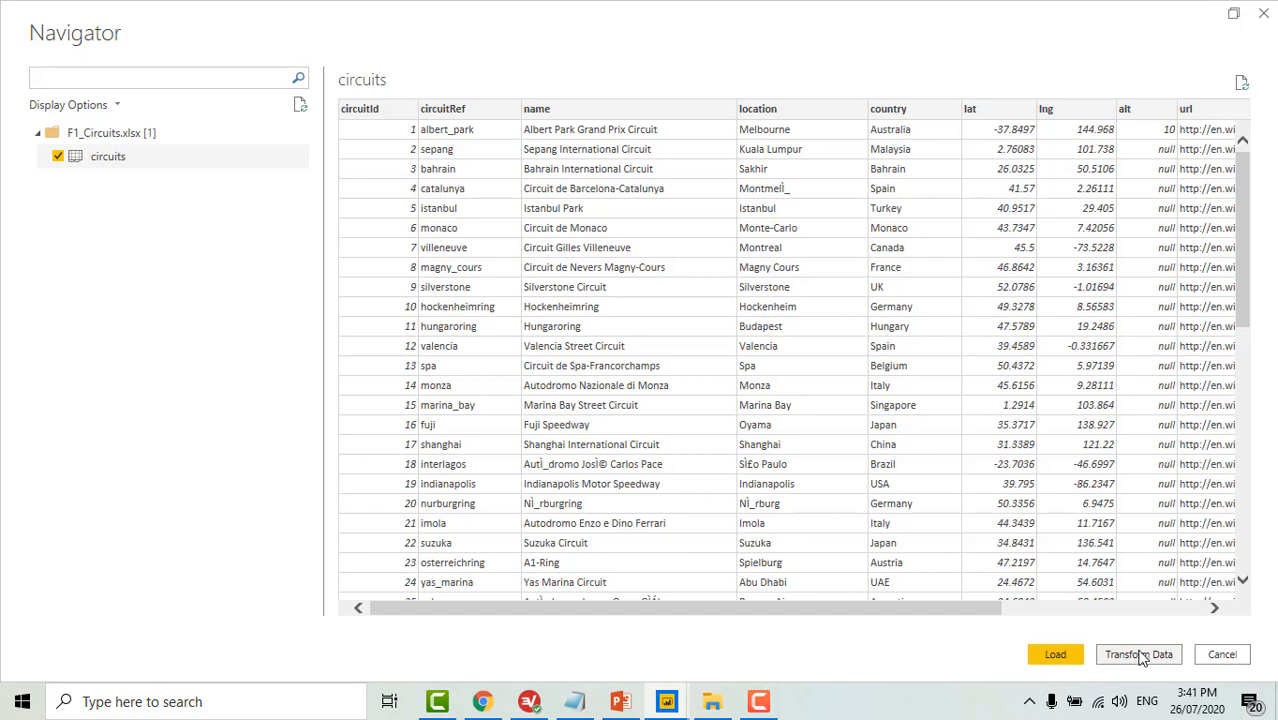
click(1056, 656)
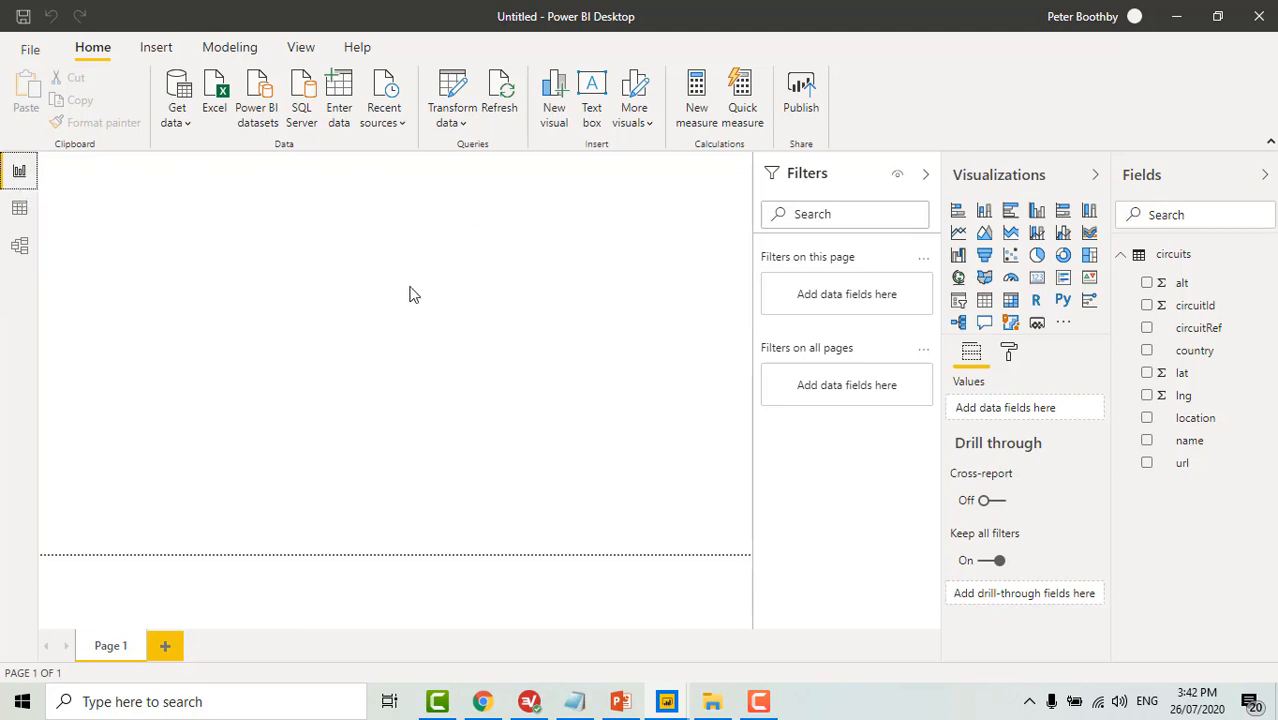
Examine the loaded circuits table in Data view and in Model view.
click(19, 209)
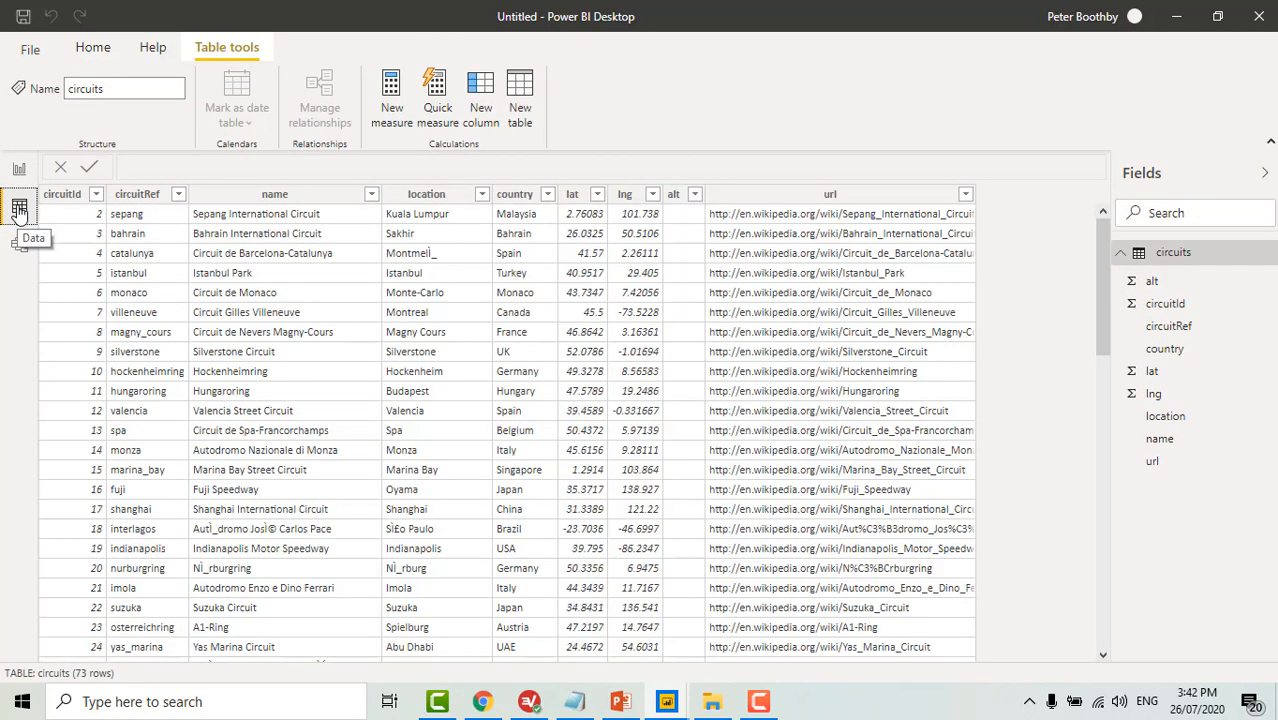
click(1209, 250)
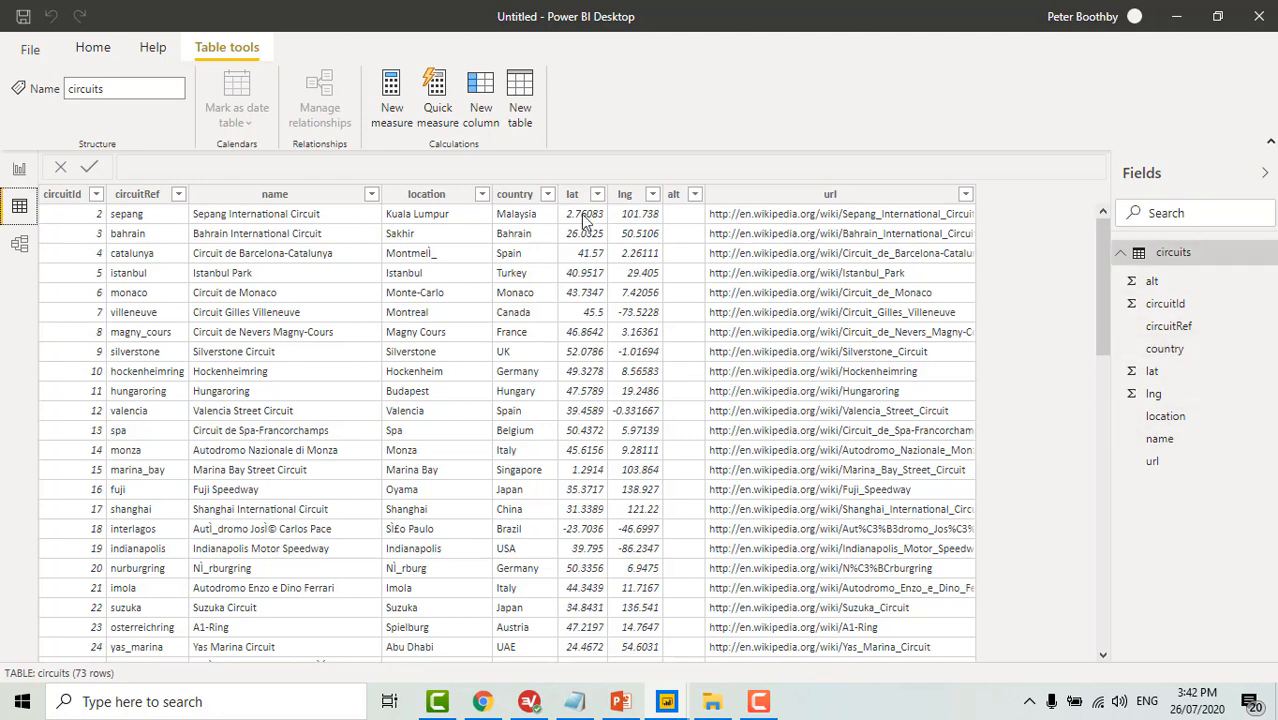
click(20, 245)
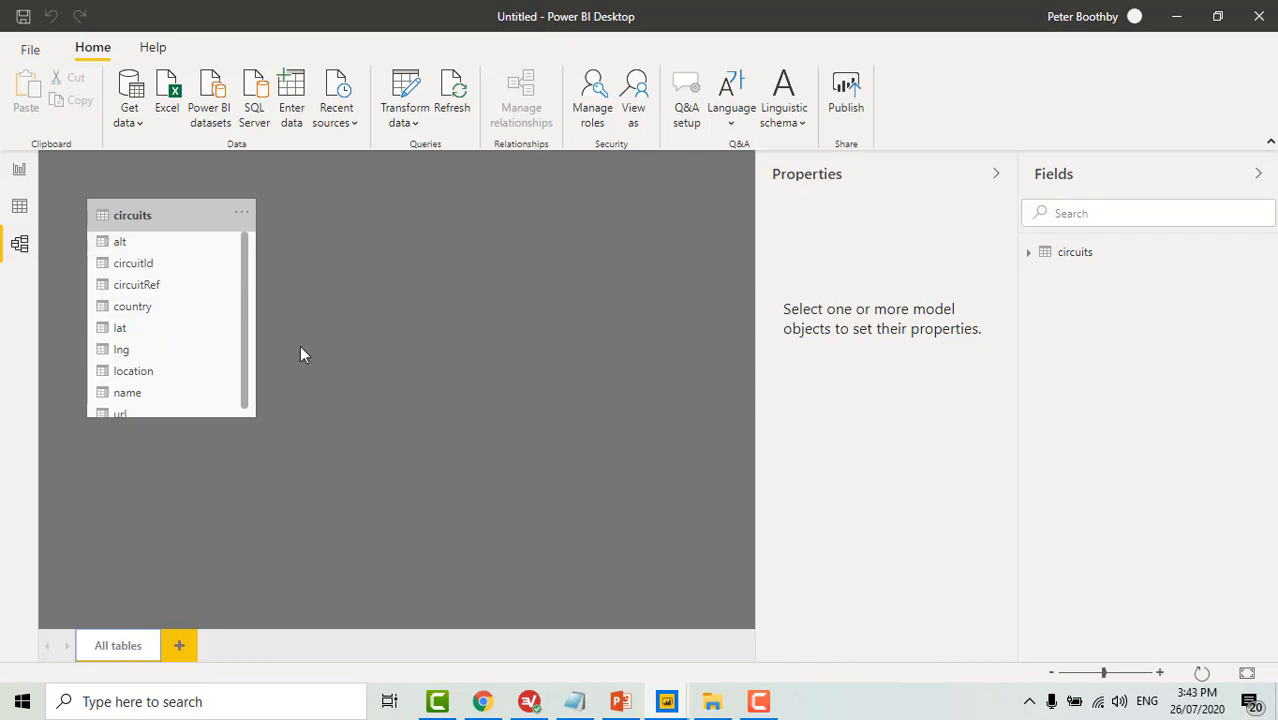
click(21, 212)
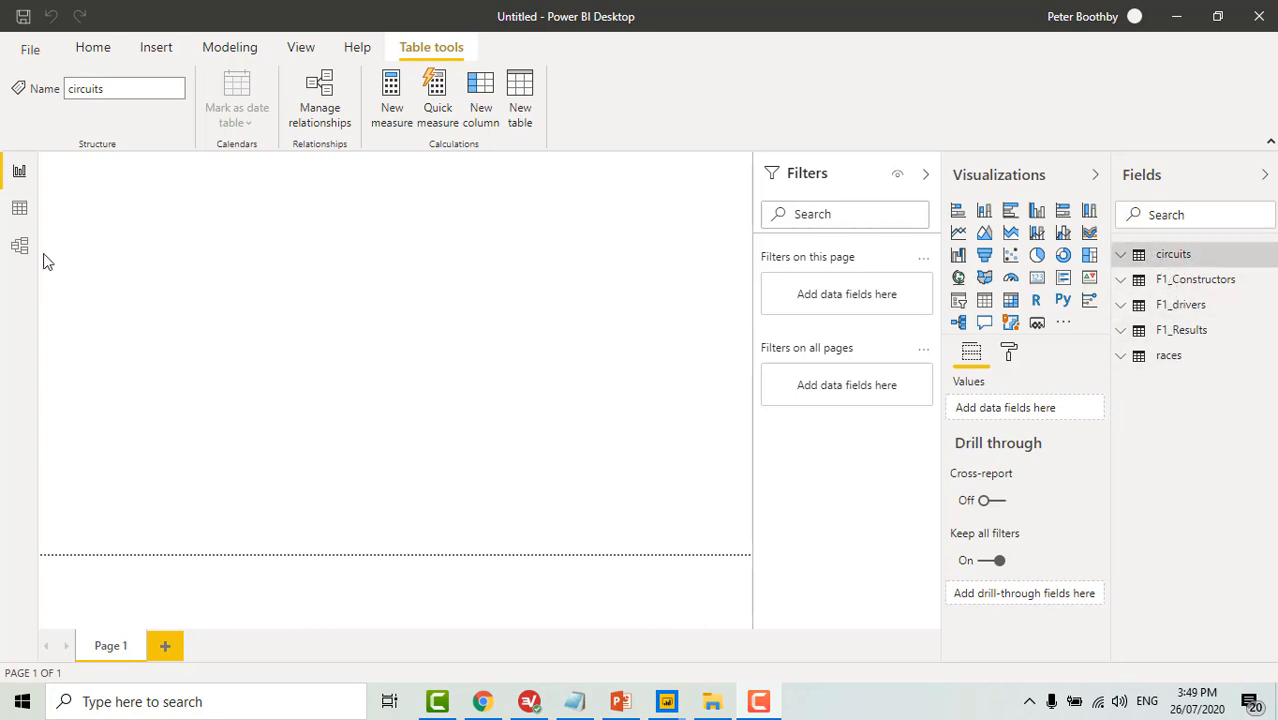
In Model view, place the F1_Constructors table below circuits and the F1_drivers table beside circuits.
click(19, 245)
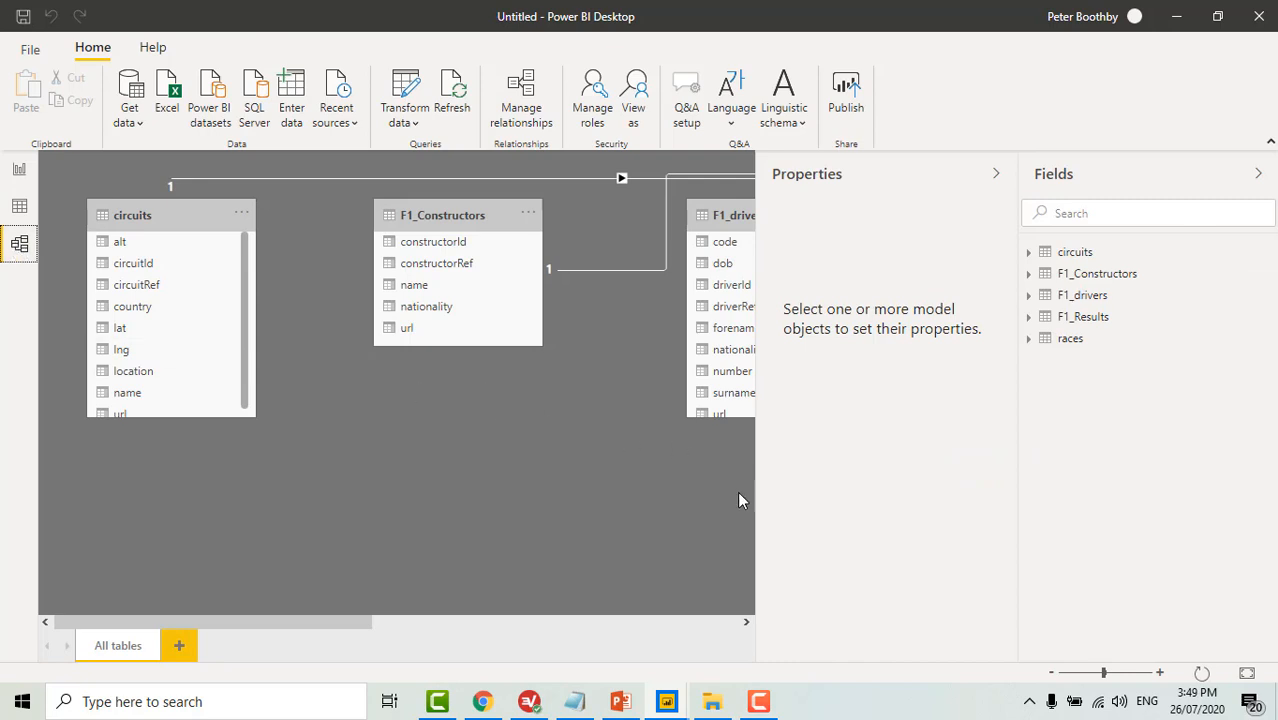
click(746, 621)
click(746, 621)
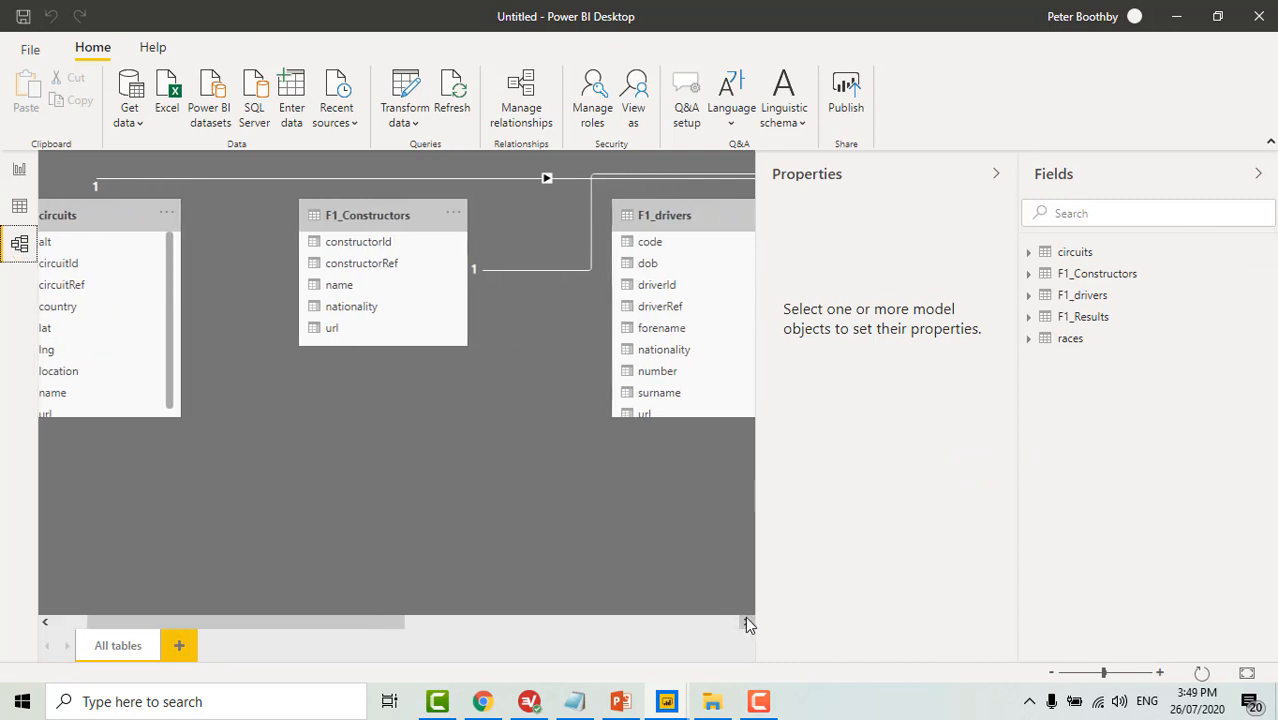
drag(350, 213, 151, 457)
drag(653, 214, 290, 215)
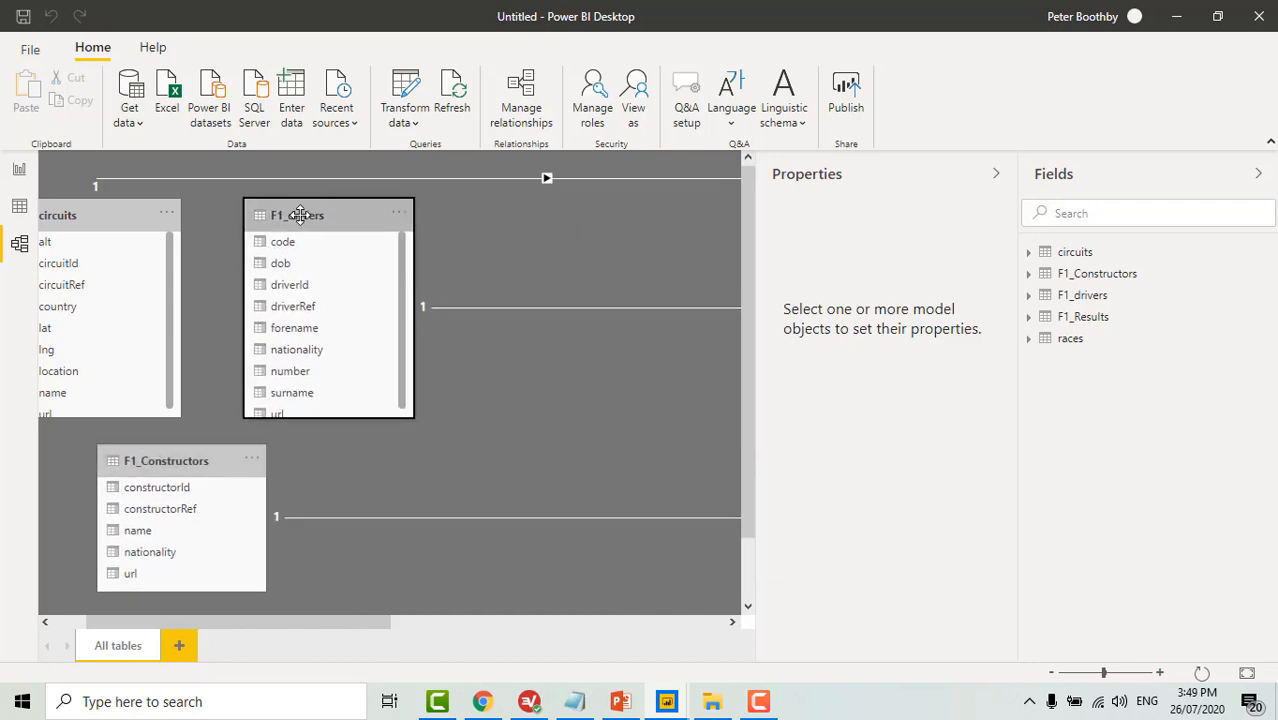
Move the races table in the model diagram closer to F1_drivers.
click(731, 622)
click(731, 622)
click(731, 620)
click(731, 620)
click(731, 620)
click(731, 620)
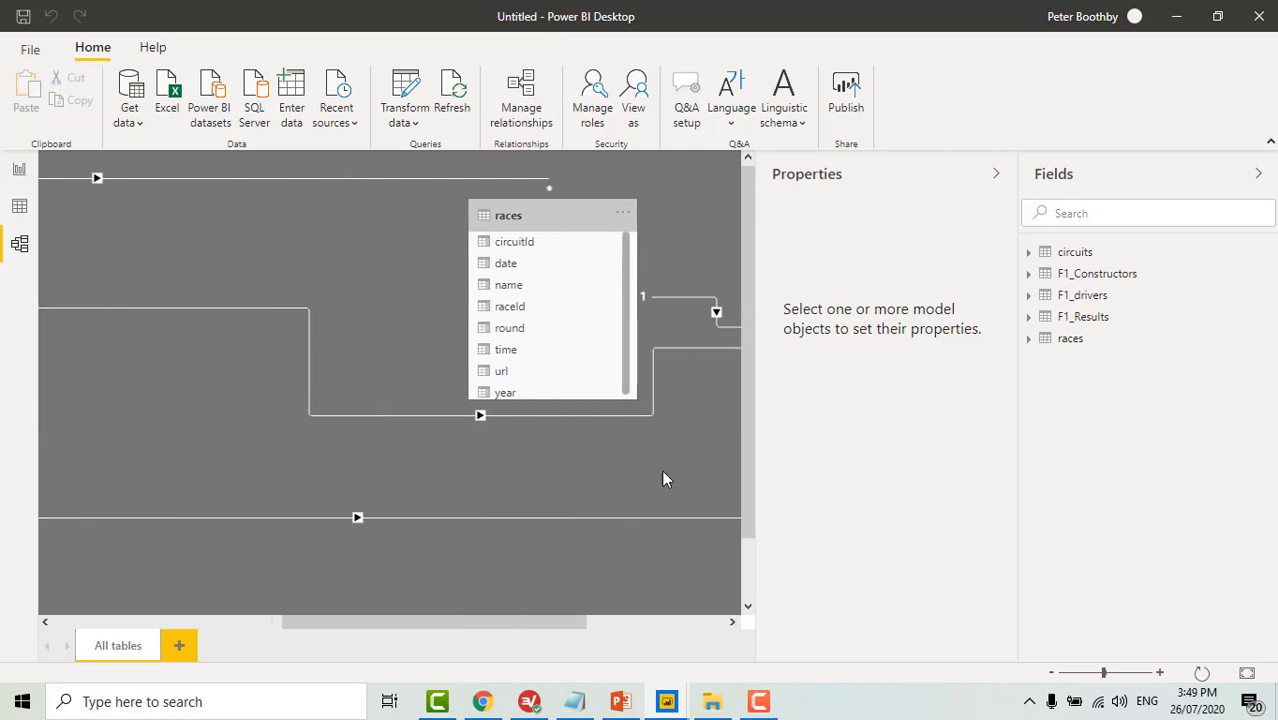
drag(569, 217, 185, 172)
Bring the F1_Results table next to the races table in the model diagram.
click(731, 622)
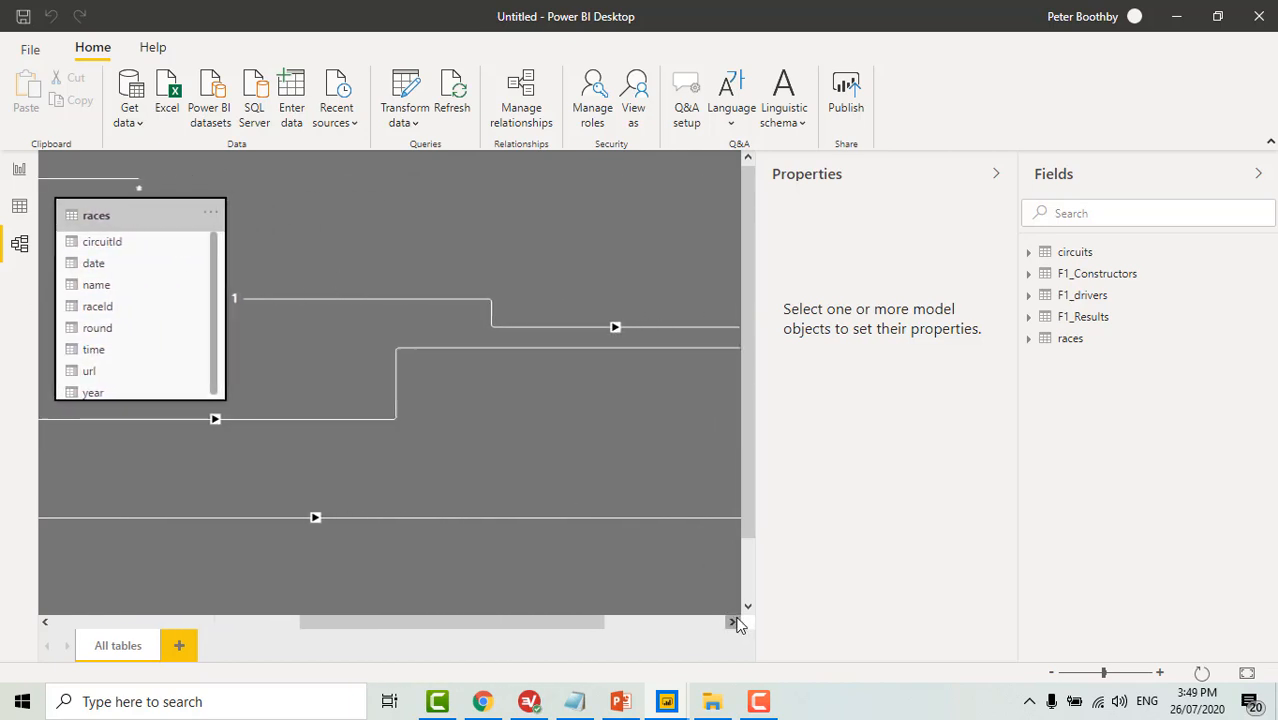
click(731, 622)
click(731, 622)
click(731, 622)
drag(538, 218, 100, 270)
Align F1_Constructors under circuits and place F1_Results below the gap between F1_drivers and races.
drag(420, 608, 174, 616)
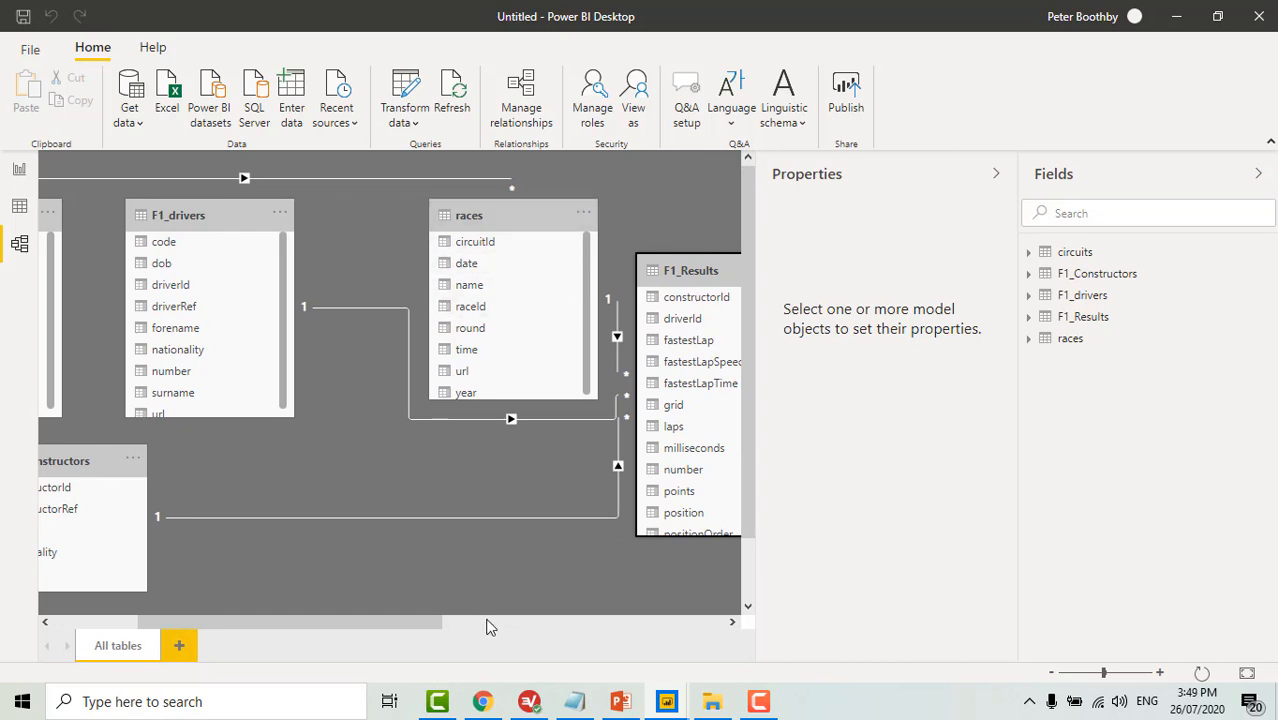
drag(419, 619, 314, 617)
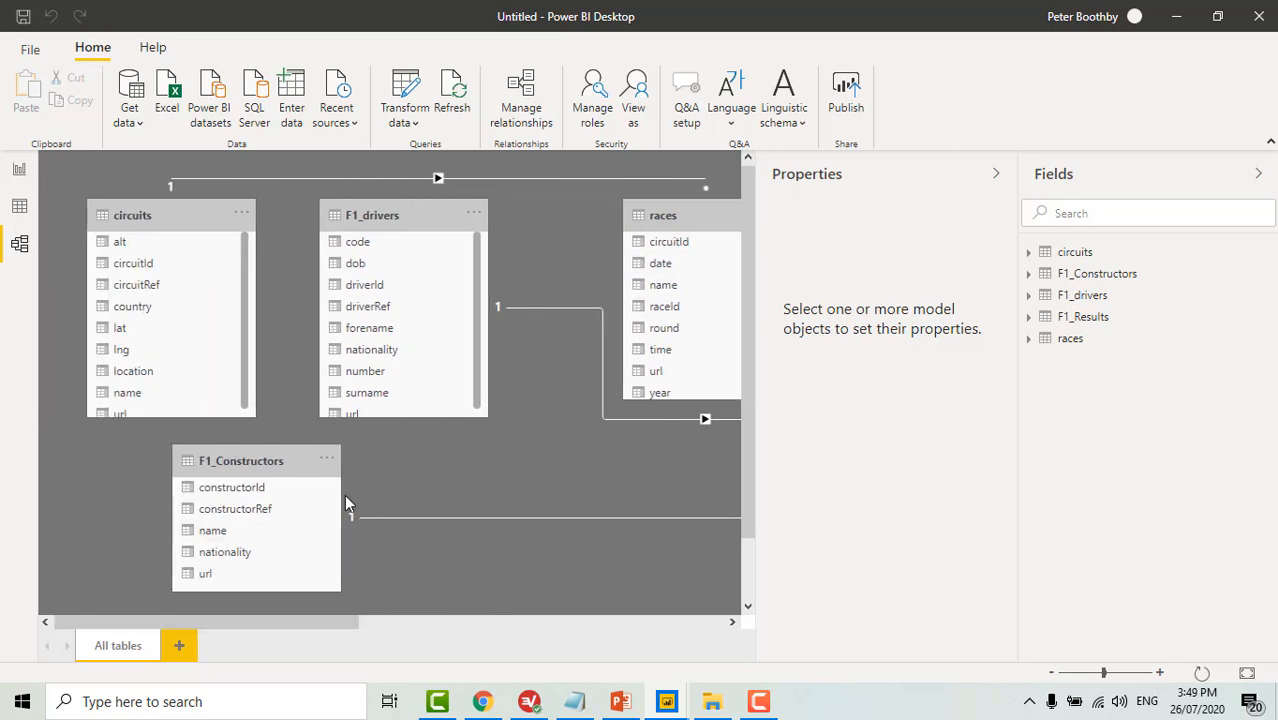
drag(277, 463, 192, 466)
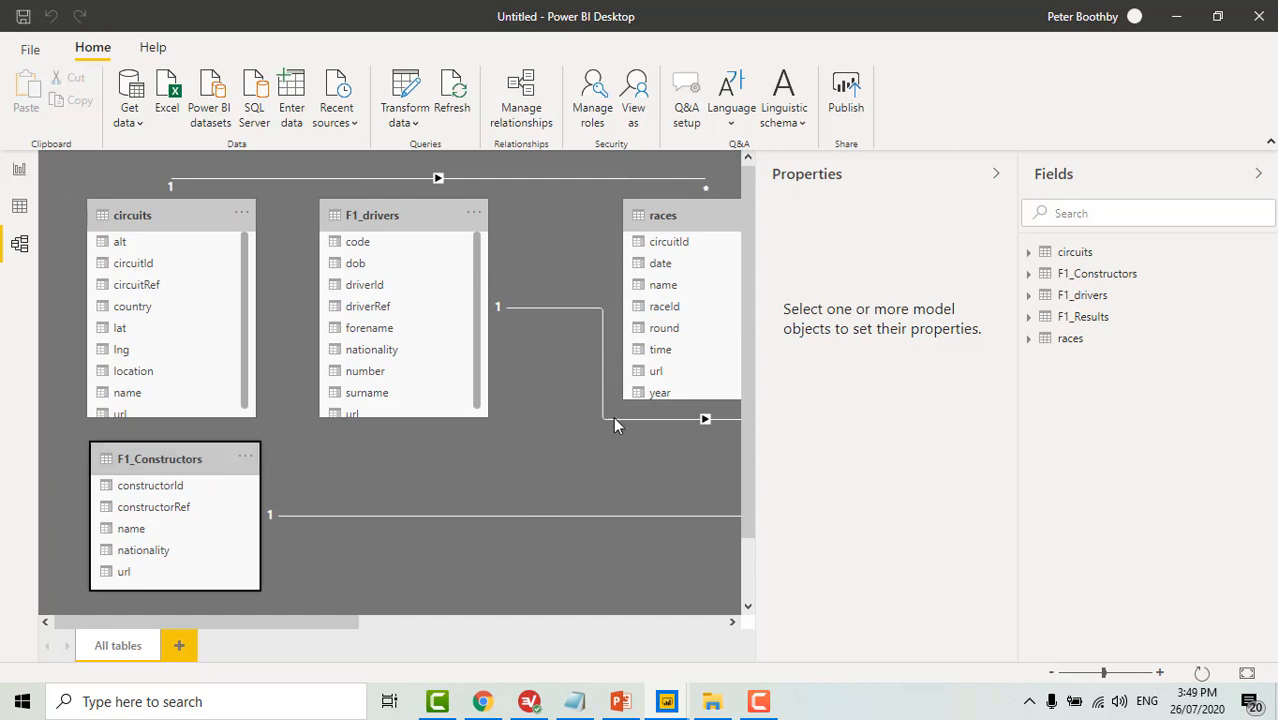
click(731, 621)
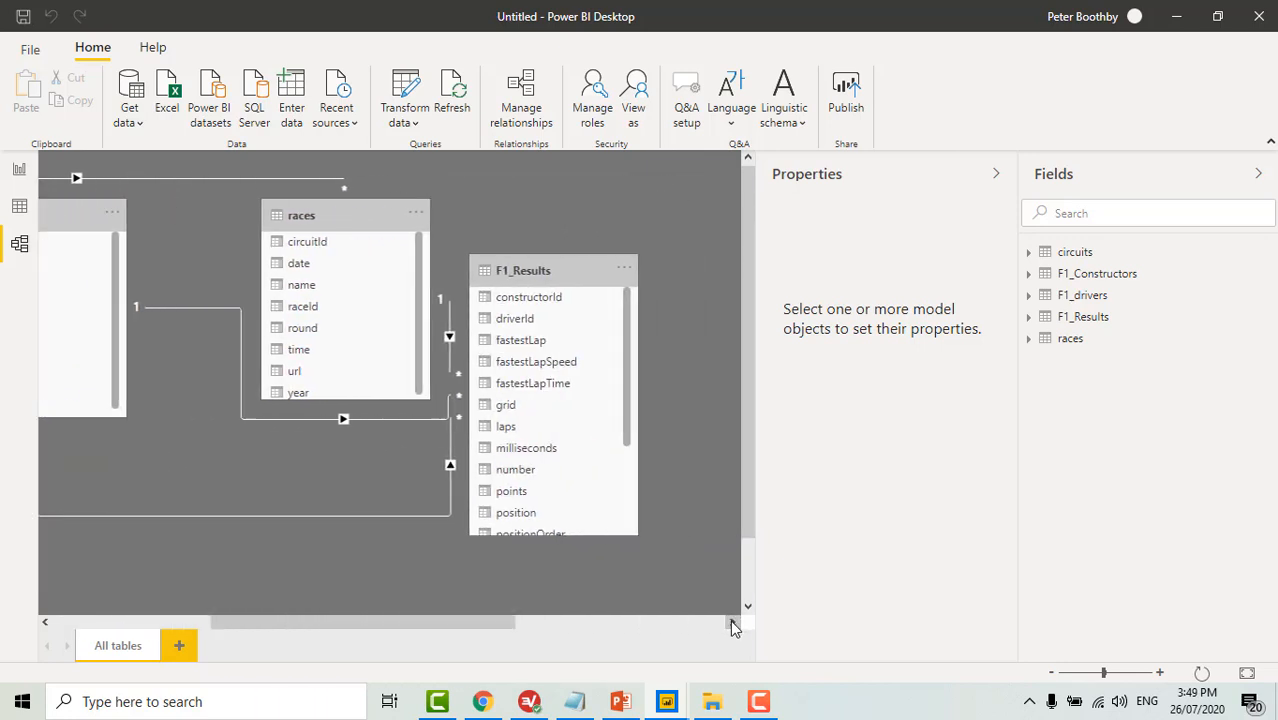
drag(491, 280, 196, 447)
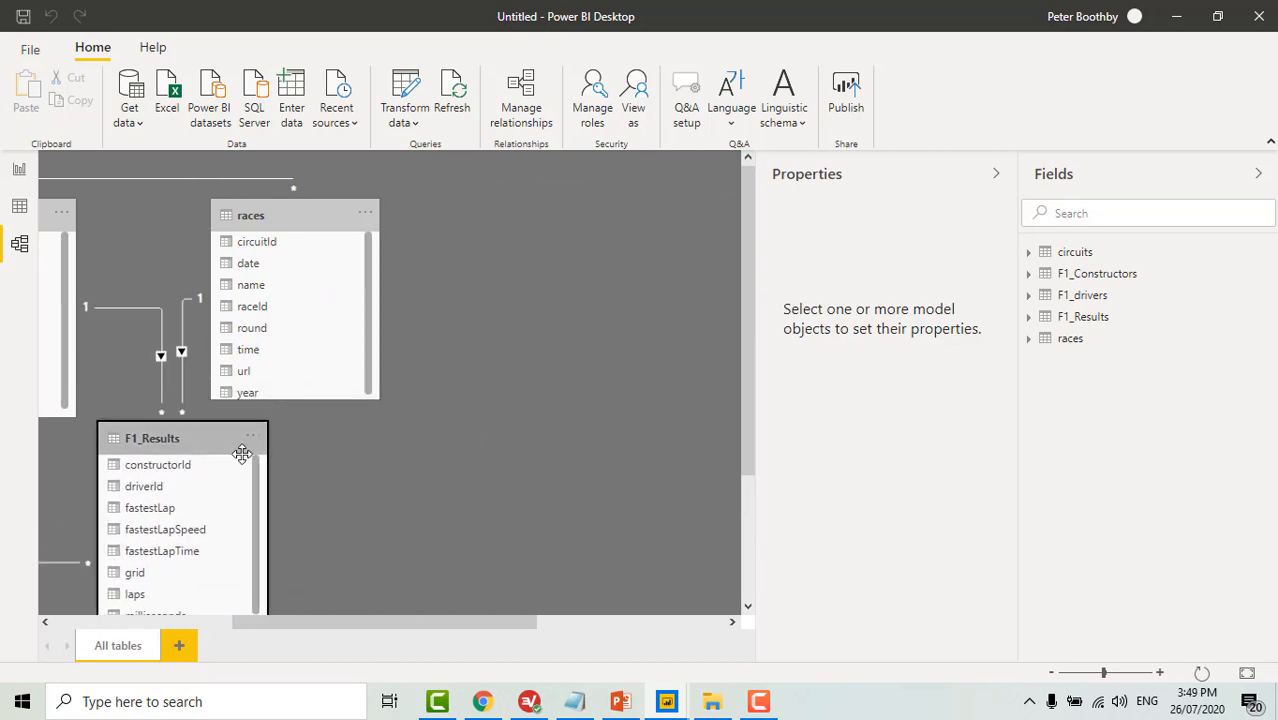
Review the properties of the relationship between circuits and races, and close them with confirmation.
drag(470, 622, 280, 622)
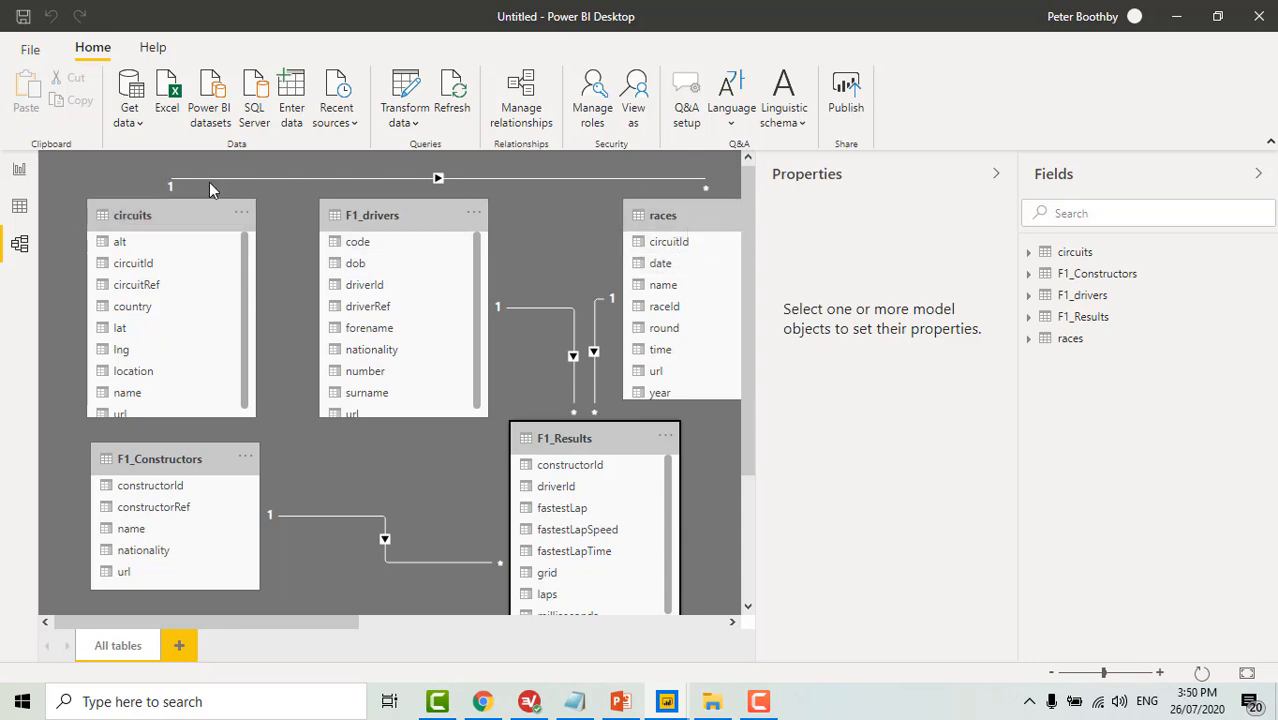
right_click(504, 179)
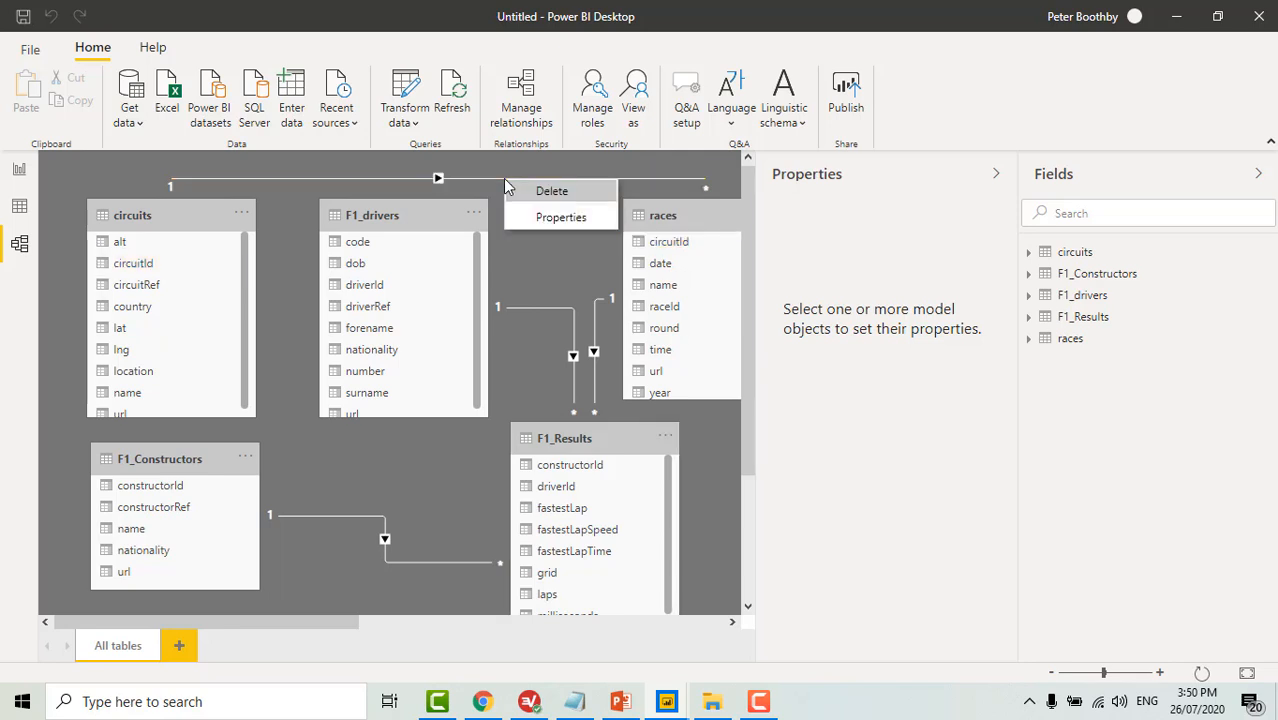
click(560, 217)
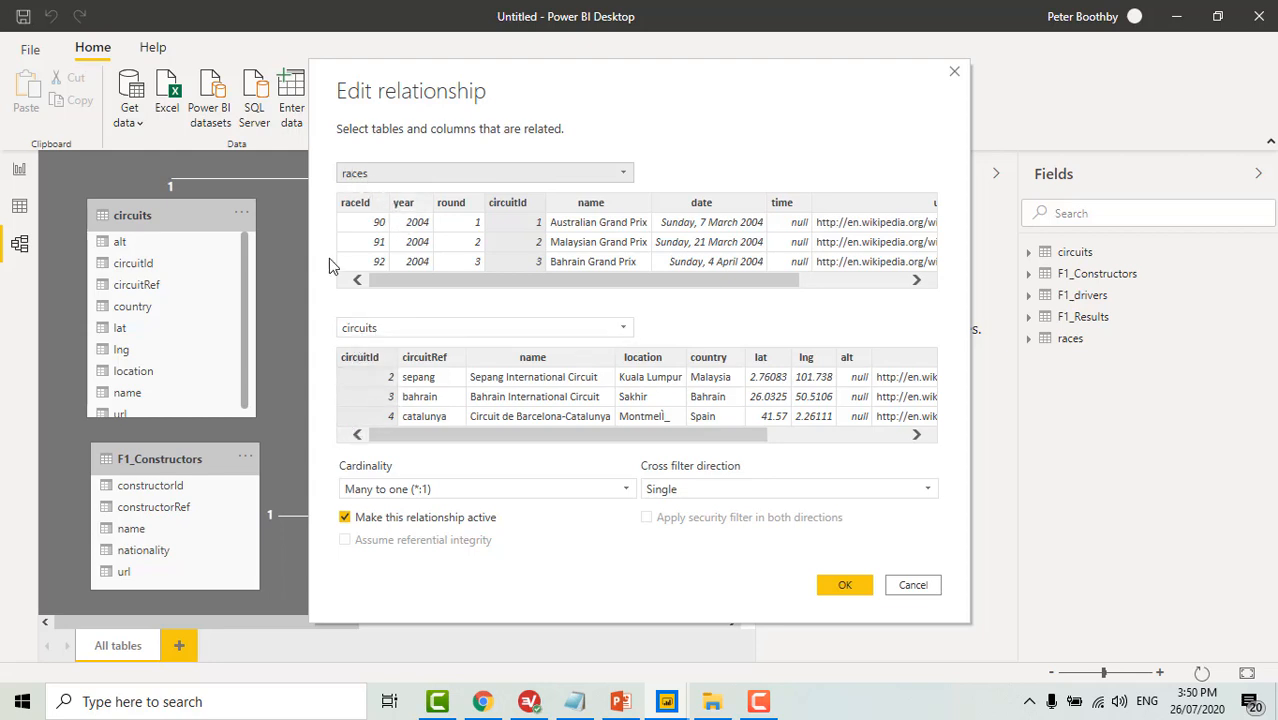
click(845, 587)
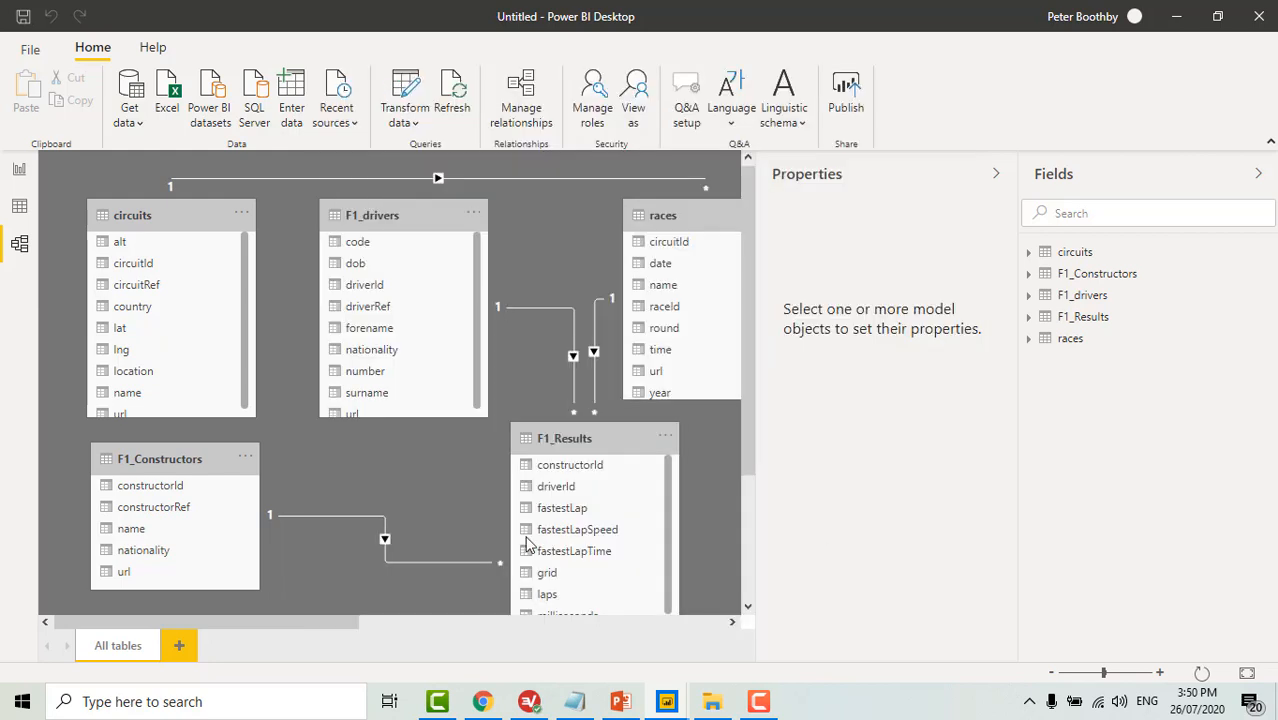
Review the properties of the relationship between F1_Constructors and F1_Results, and close them with confirmation.
right_click(351, 521)
click(390, 552)
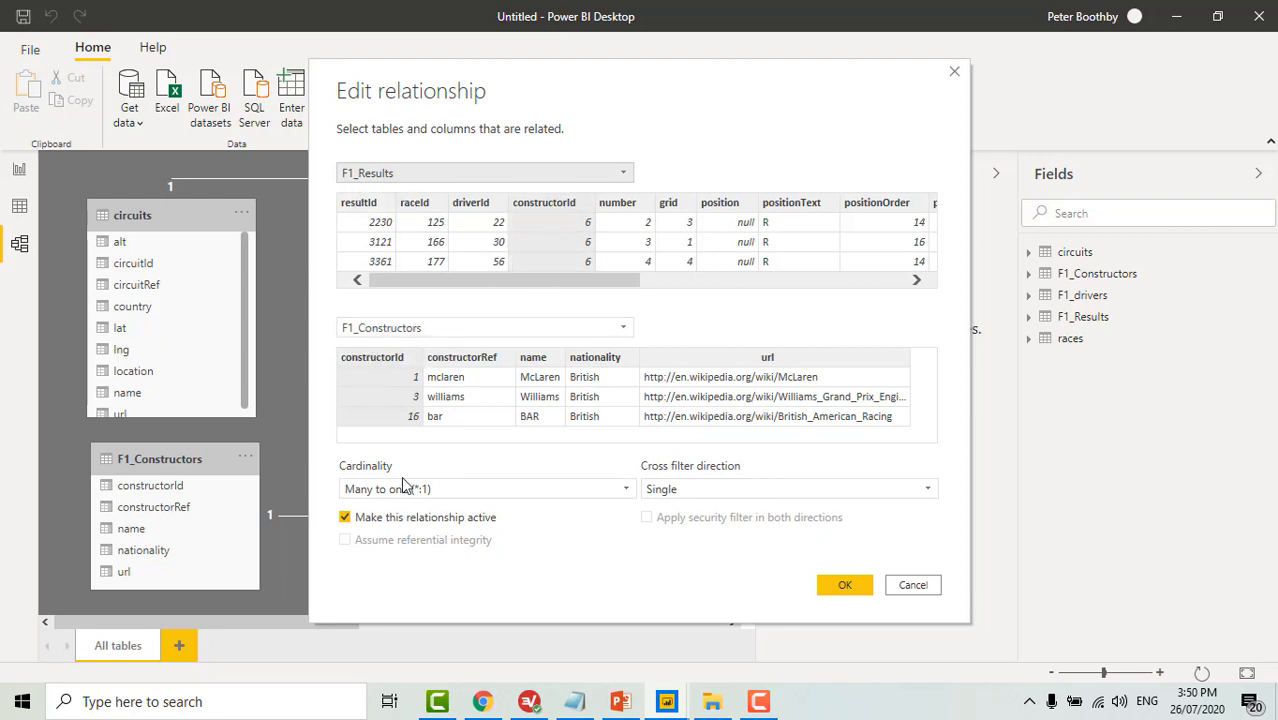
click(846, 585)
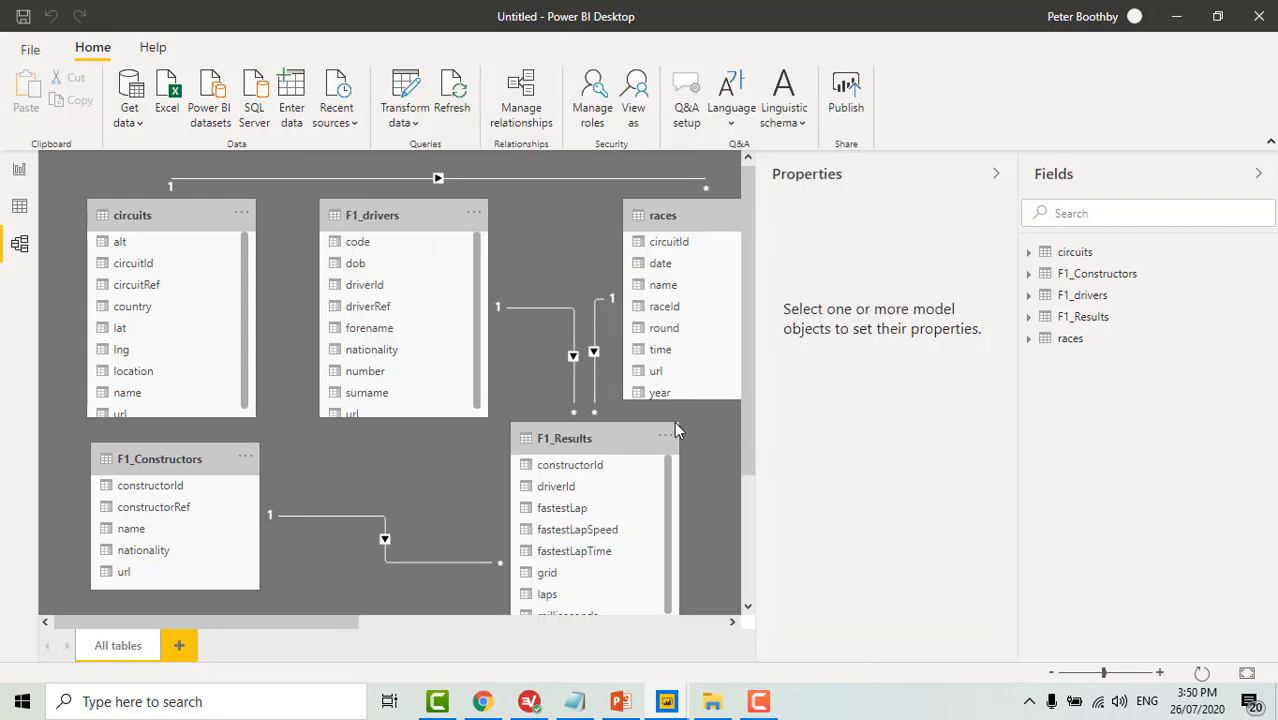
Review the properties of the relationship between F1_drivers and F1_Results, and close them with confirmation.
click(730, 623)
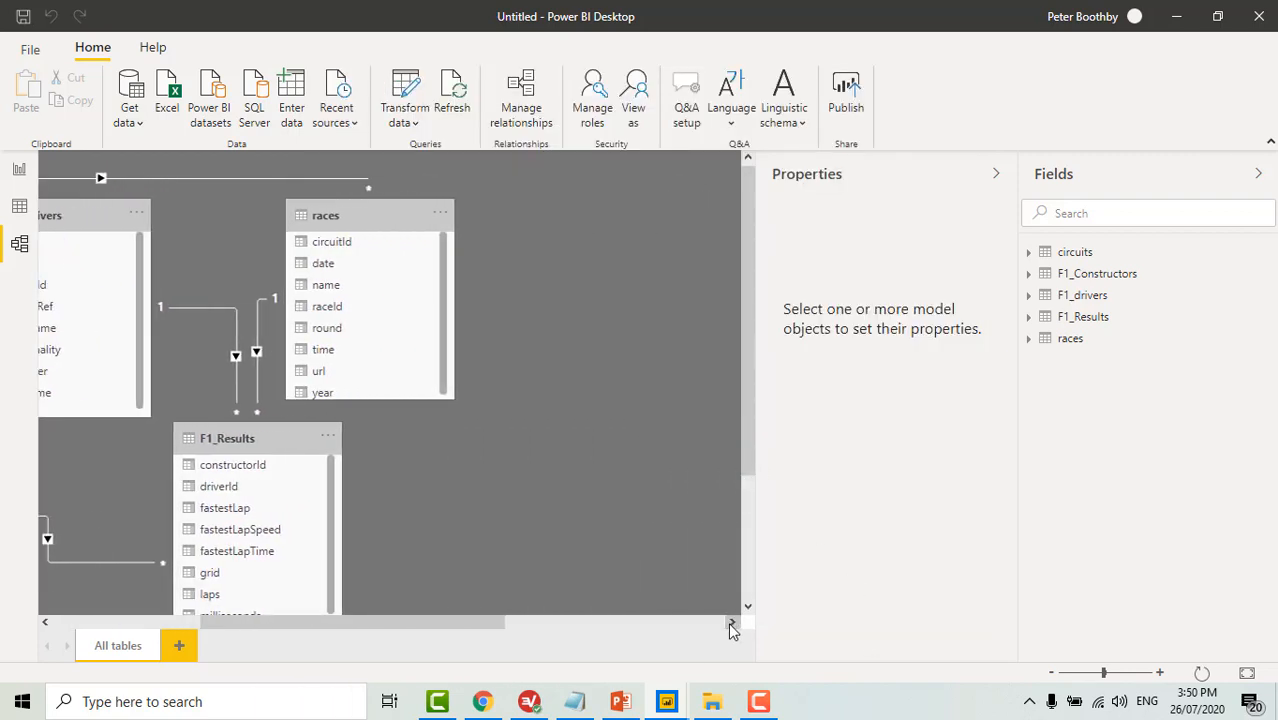
right_click(193, 306)
click(249, 345)
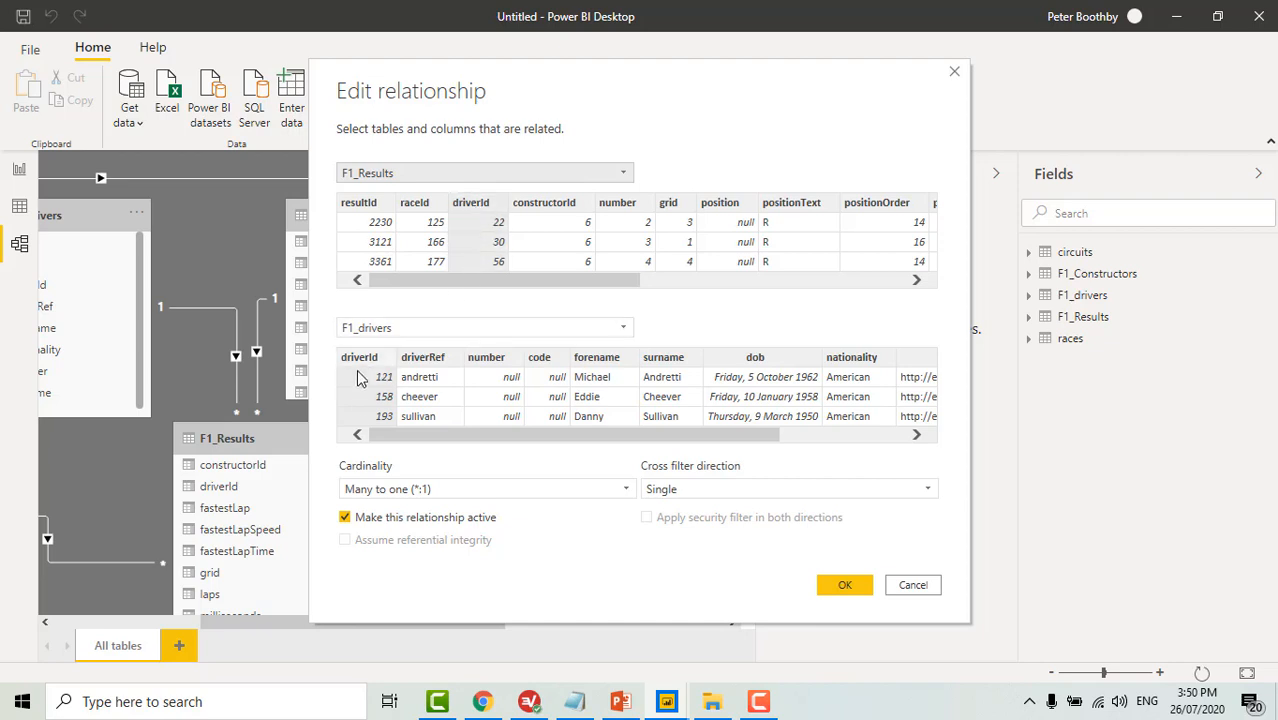
click(845, 585)
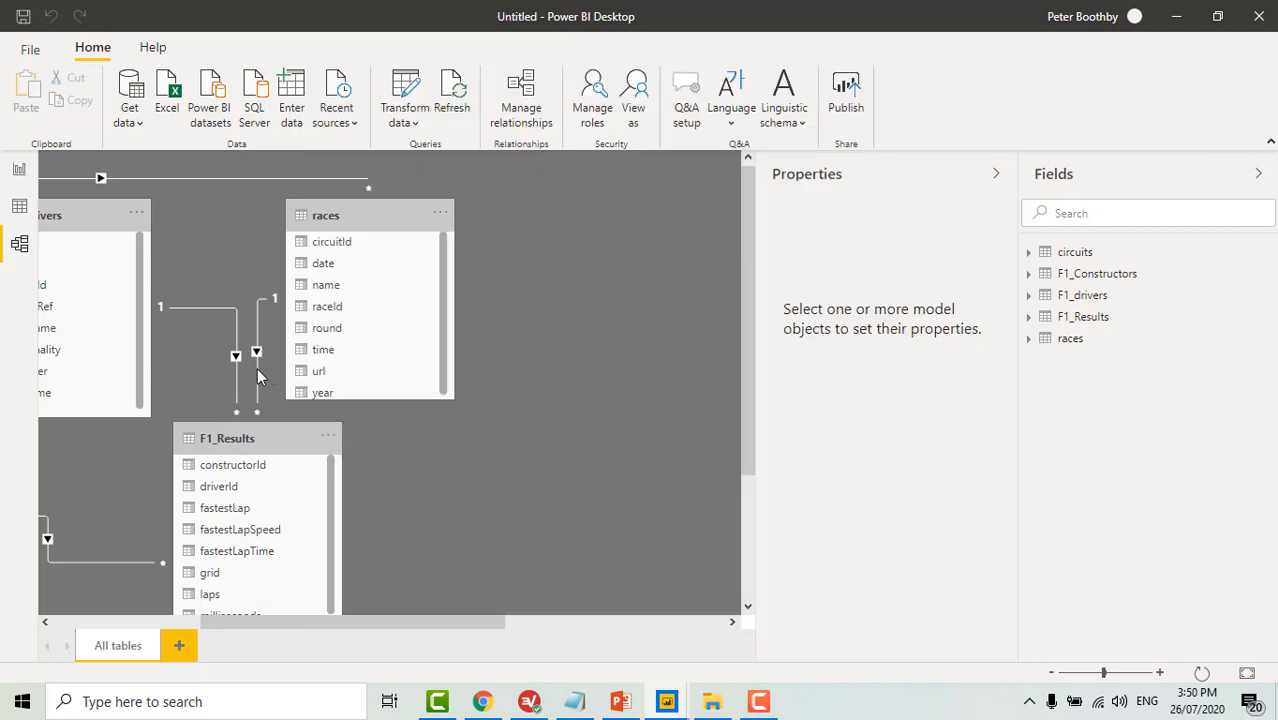
Review the properties of the relationship between races and F1_Results, and close them with confirmation.
right_click(257, 368)
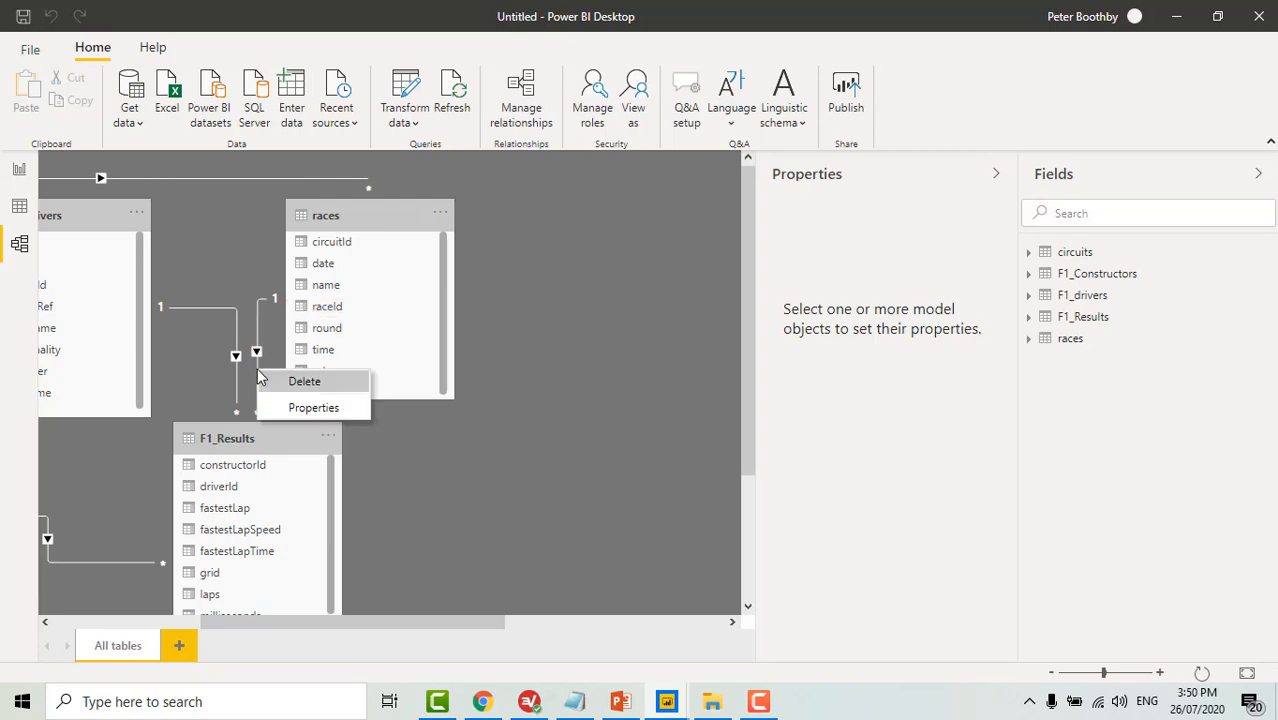
click(301, 407)
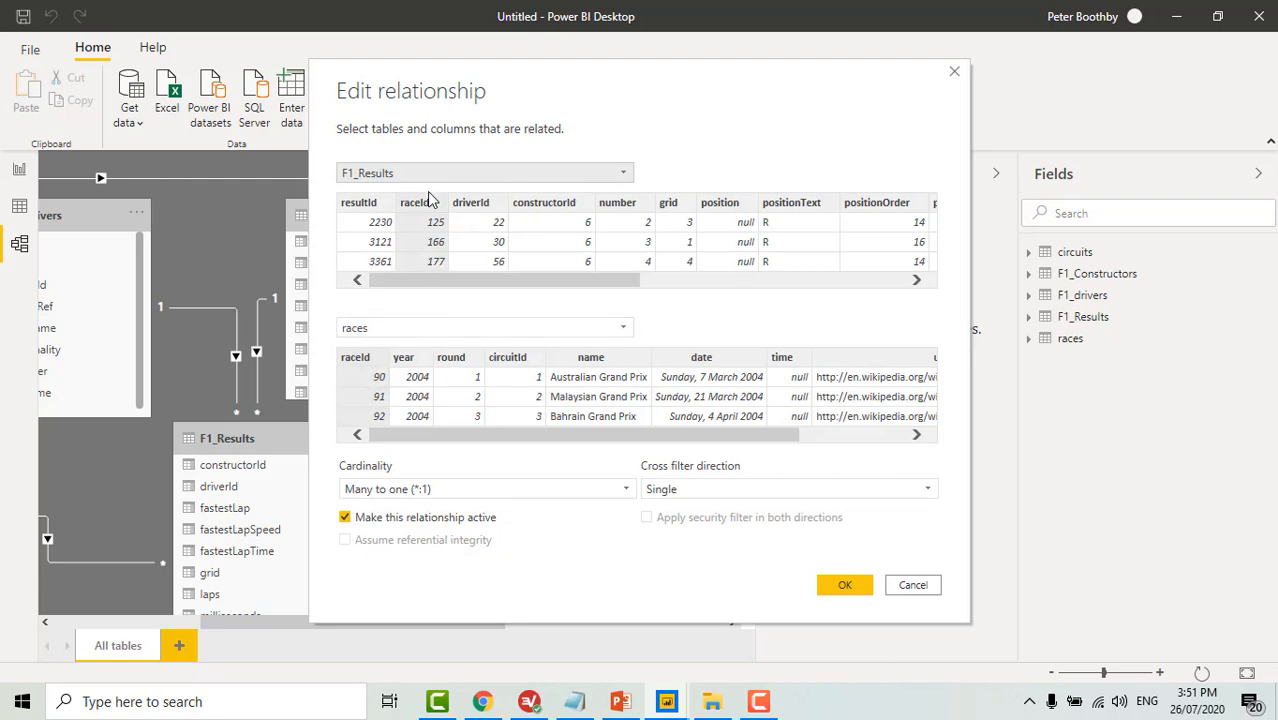
click(843, 585)
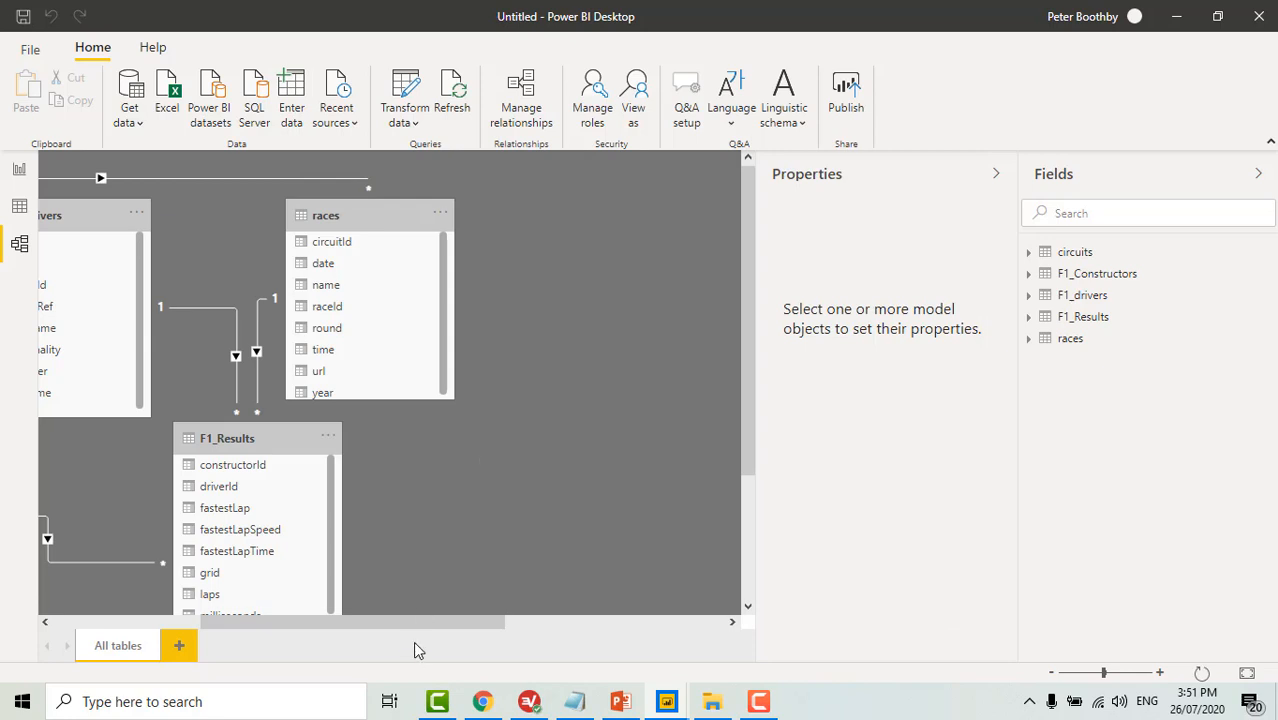
scroll(308, 622, right, 3)
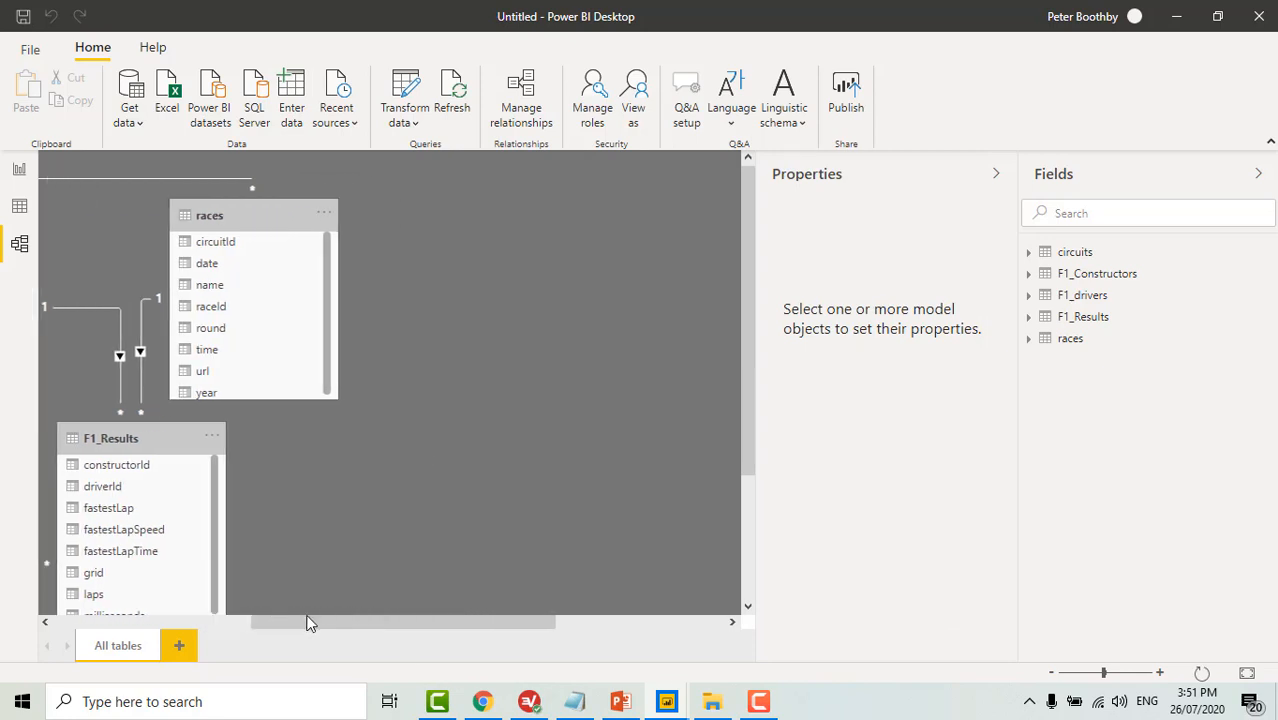
scroll(280, 624, right, 6)
scroll(349, 625, left, 2)
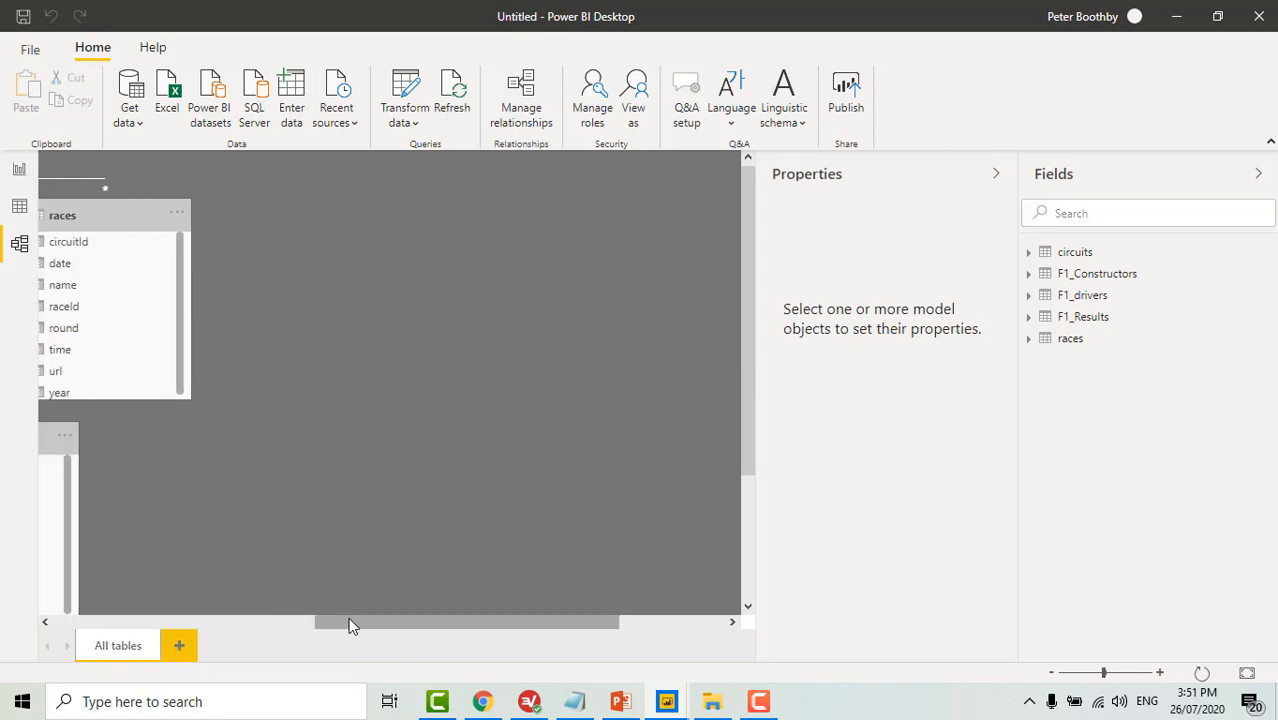
drag(349, 625, 60, 628)
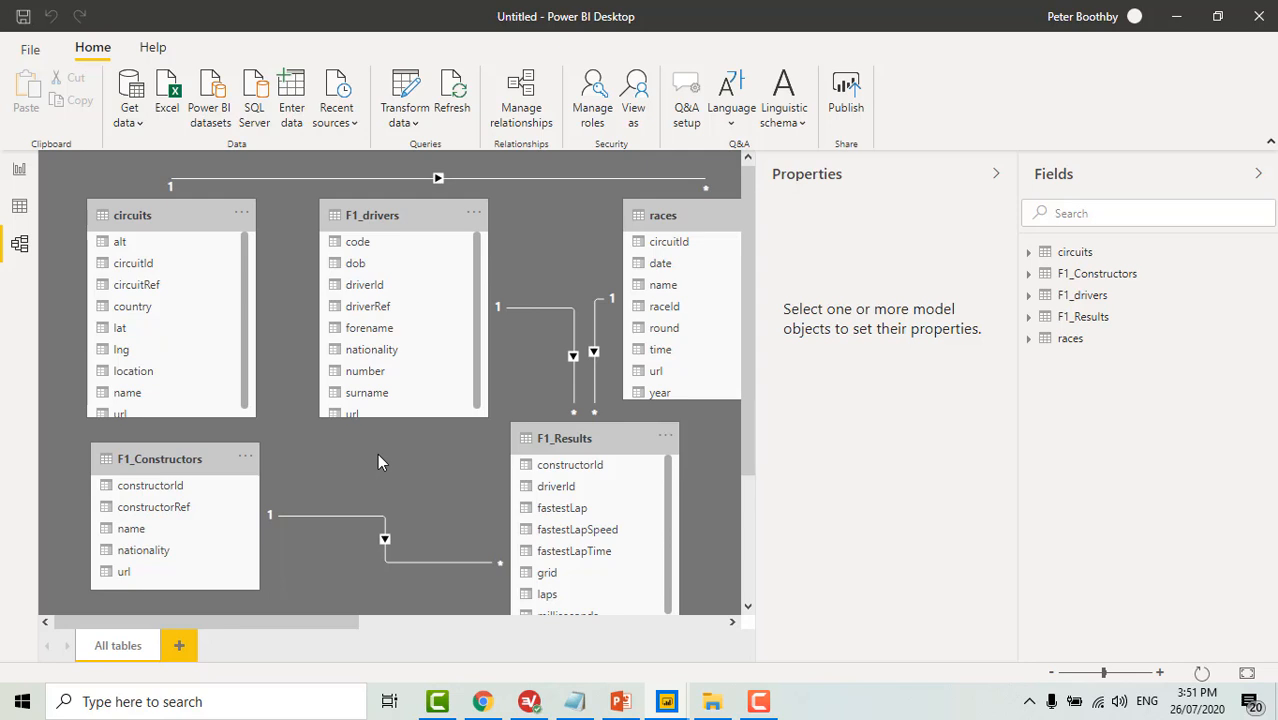
Return to the report canvas and save the report as dashboard5 in the DummyData folder.
click(18, 172)
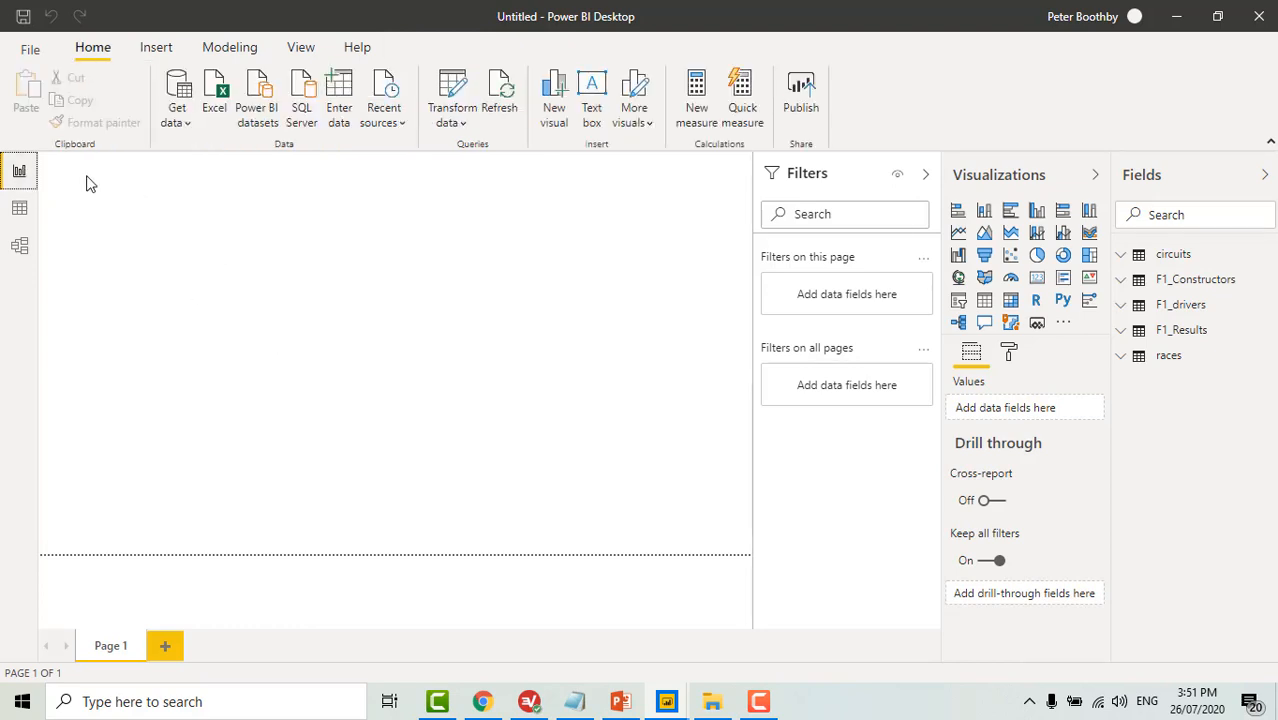
click(28, 52)
key(Escape)
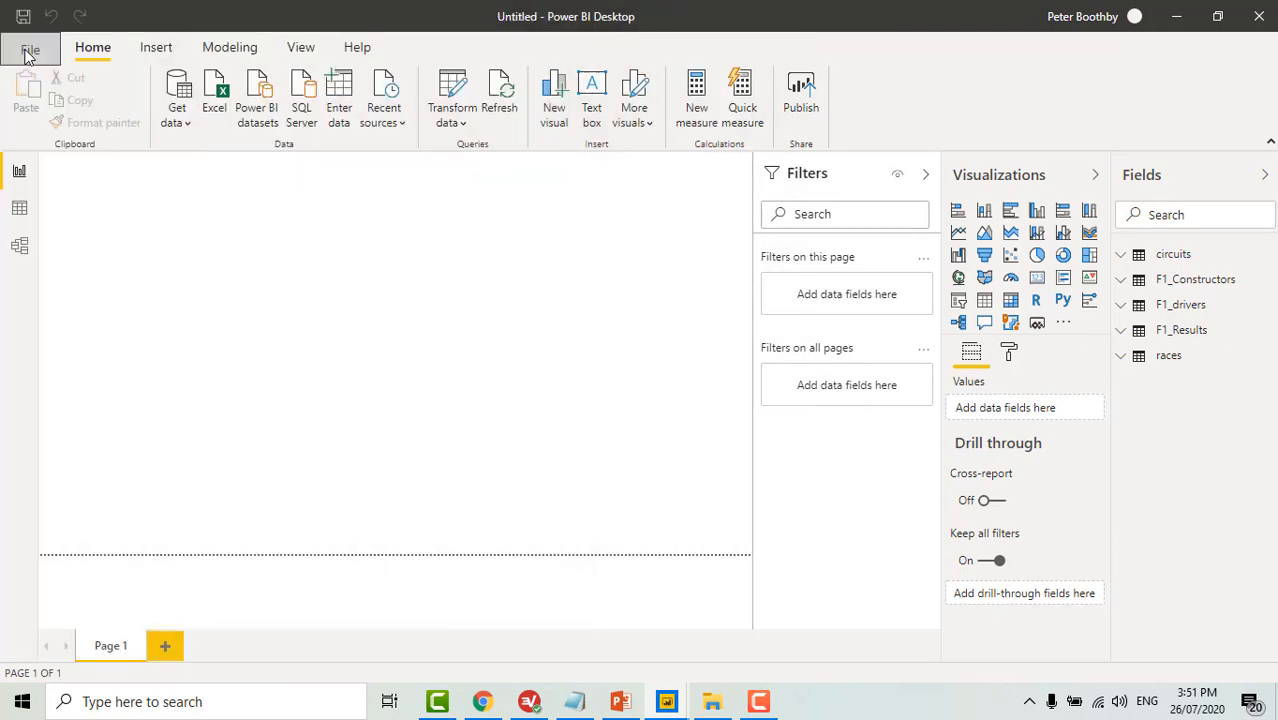
click(28, 52)
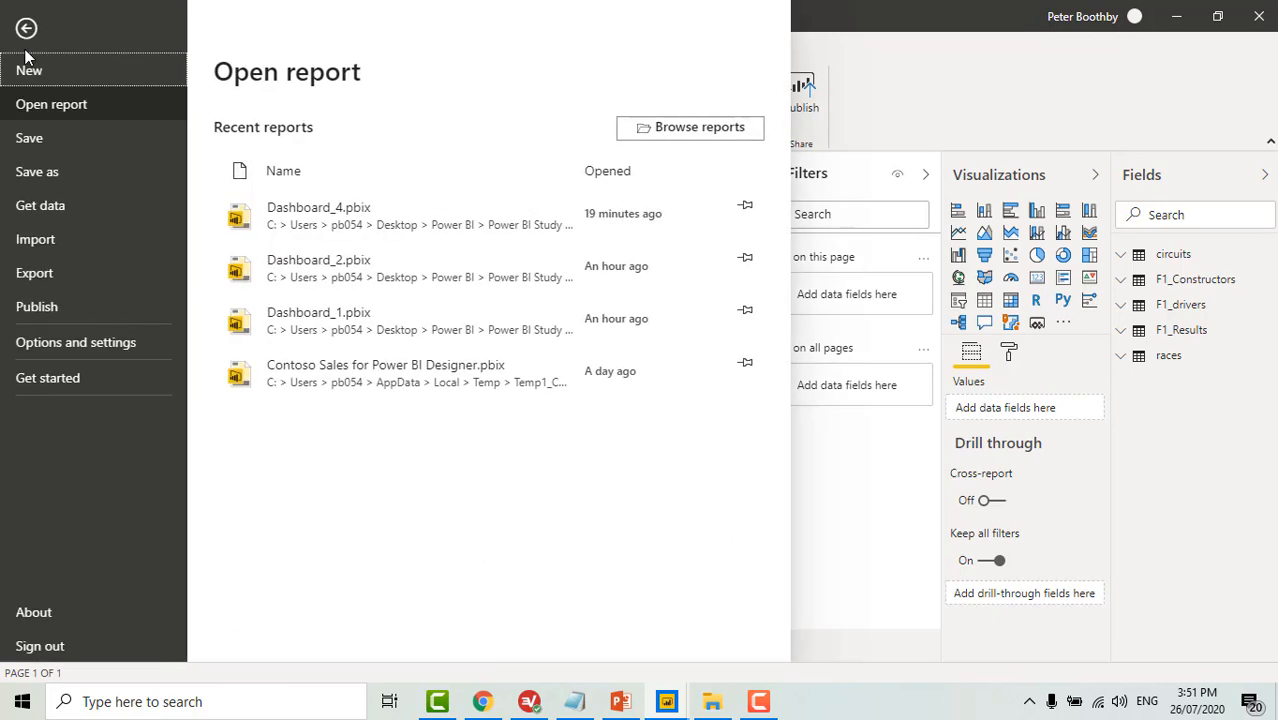
click(38, 141)
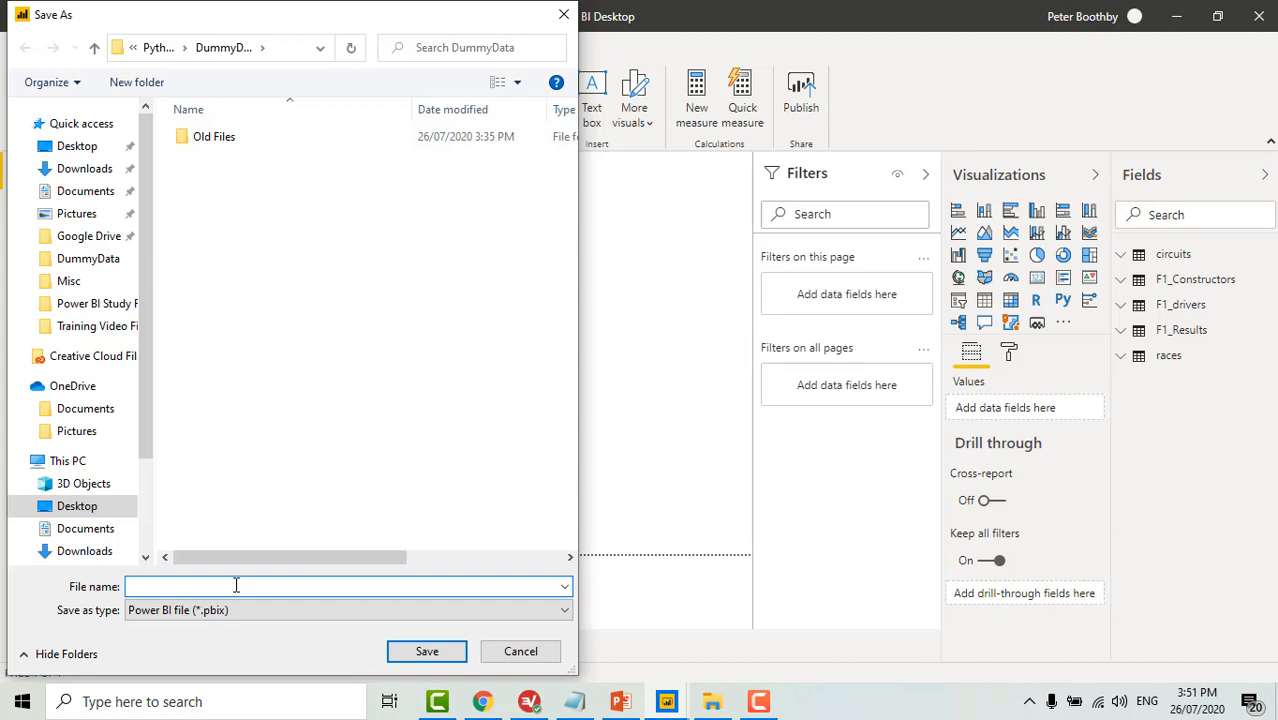
text(dashboard5)
key(Return)
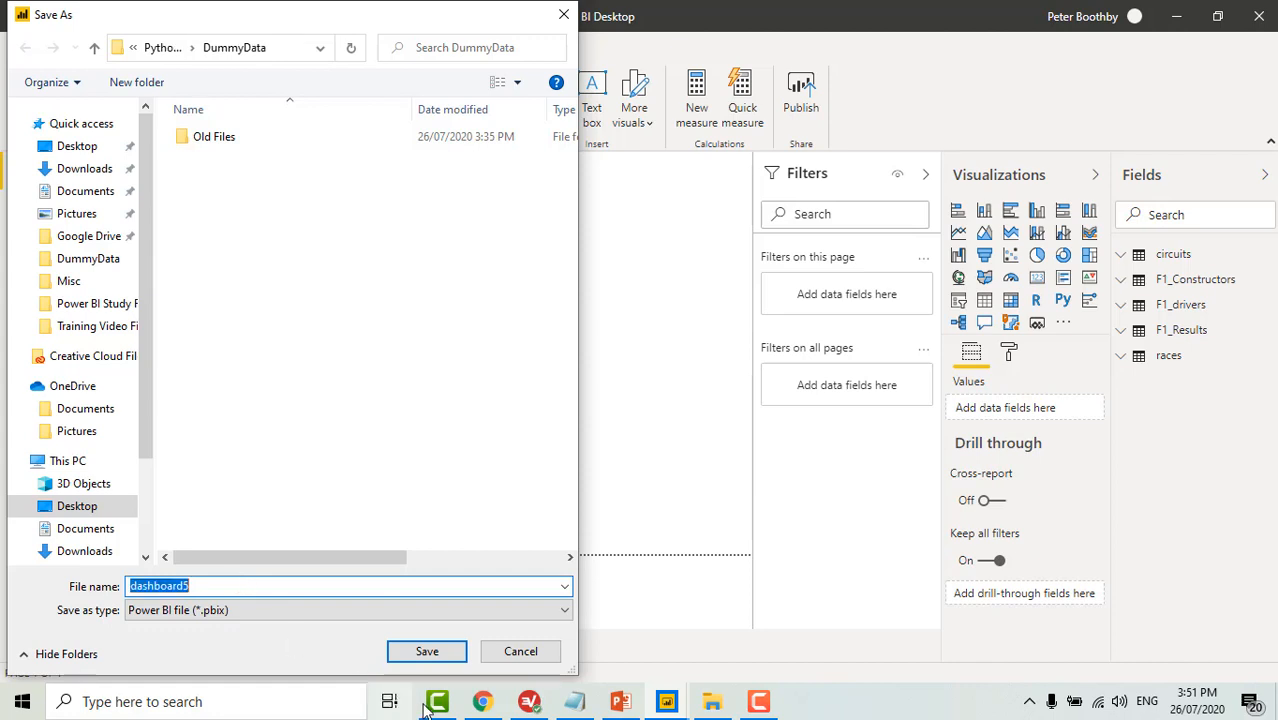
click(428, 652)
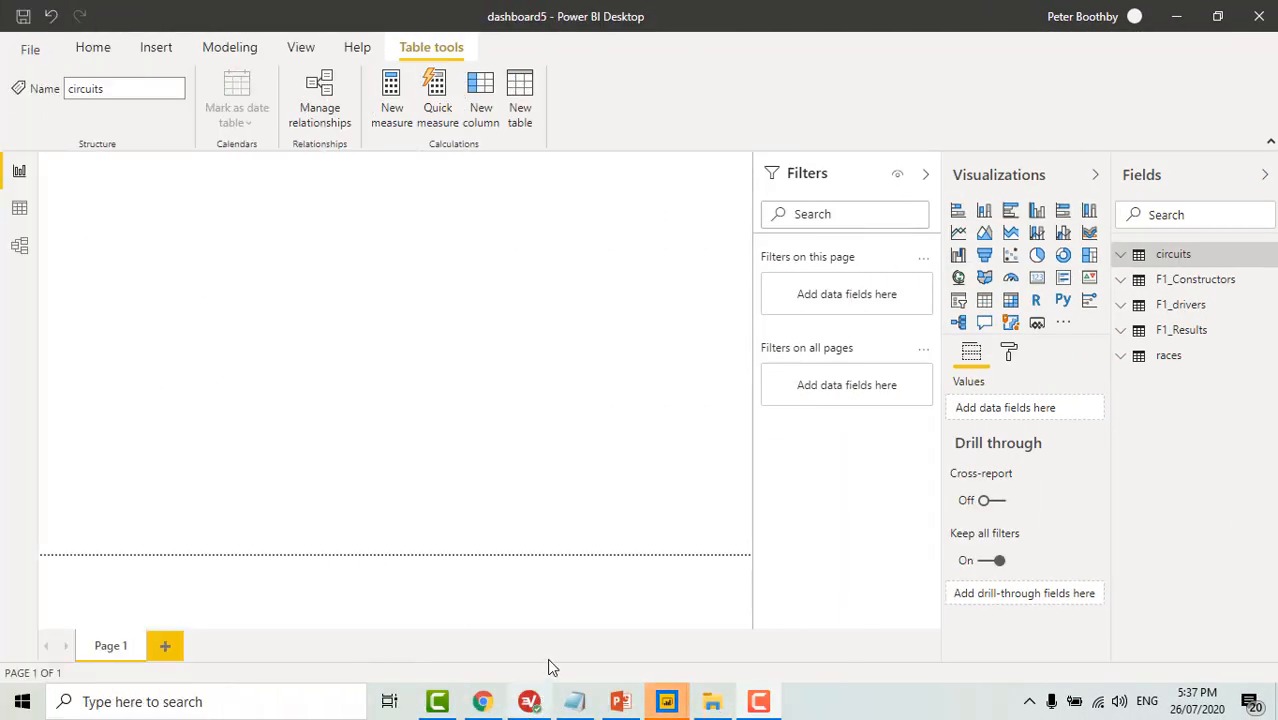
Add a pie chart to the report page and use points from F1_Results as its values.
click(1038, 256)
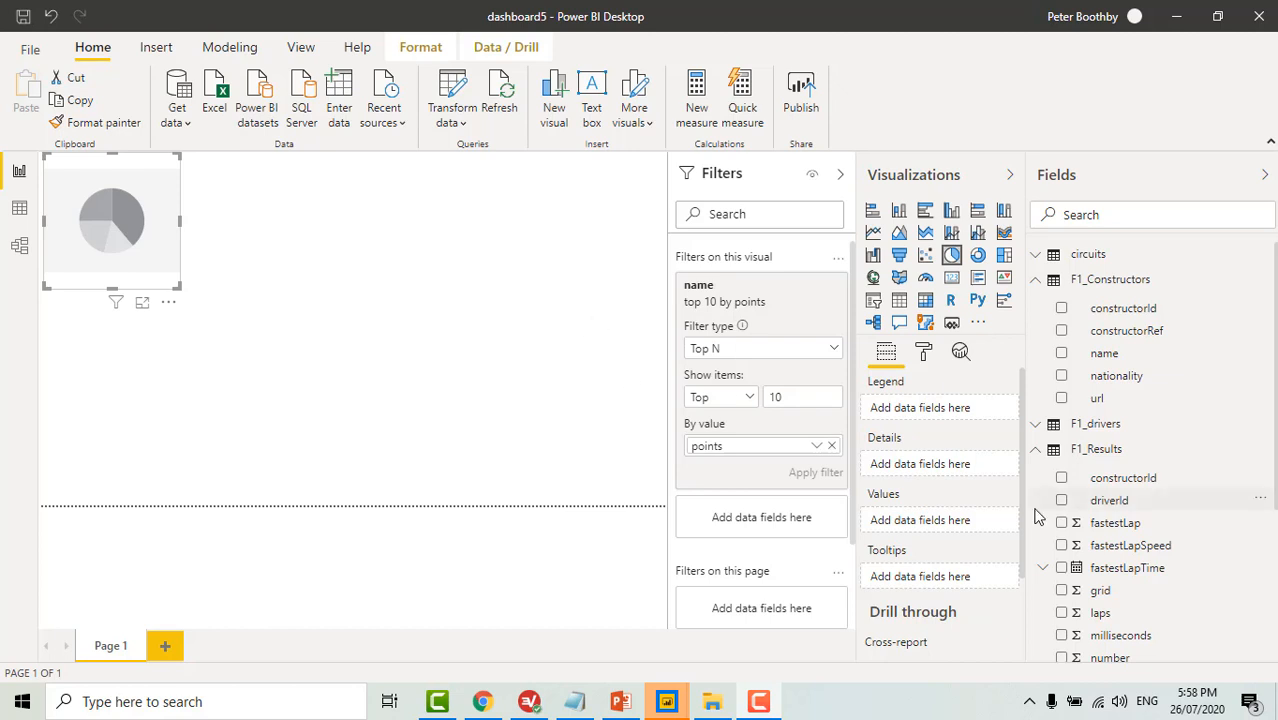
scroll(1180, 552, down, 3)
scroll(1180, 556, down, 1)
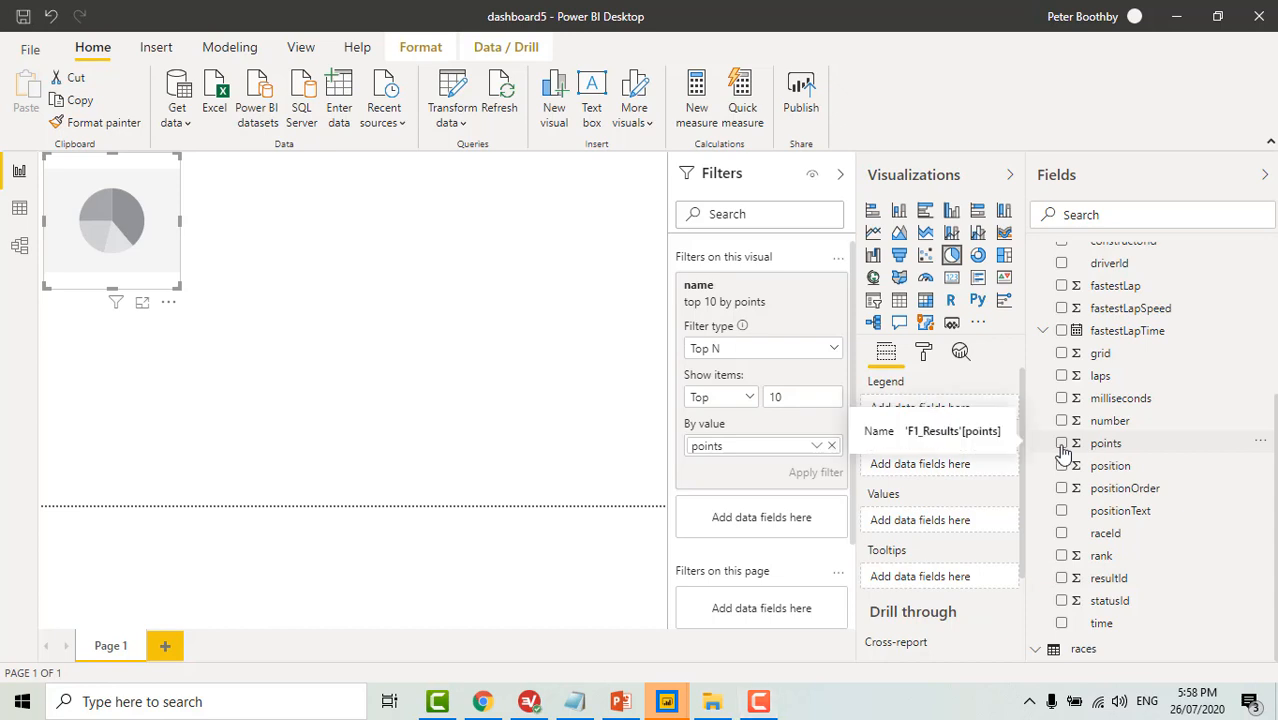
drag(1106, 452, 933, 528)
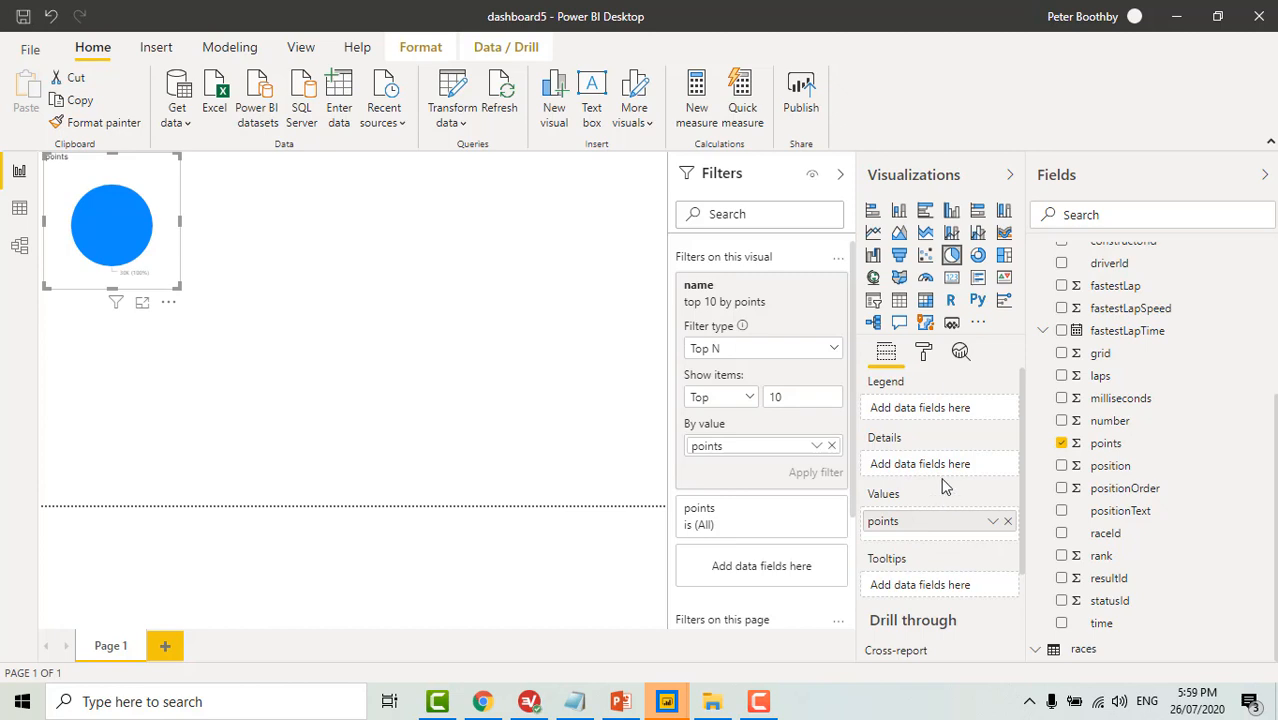
Rename the nationality field of the F1_Constructors table as "Consructor Nationality".
scroll(1230, 415, up, 5)
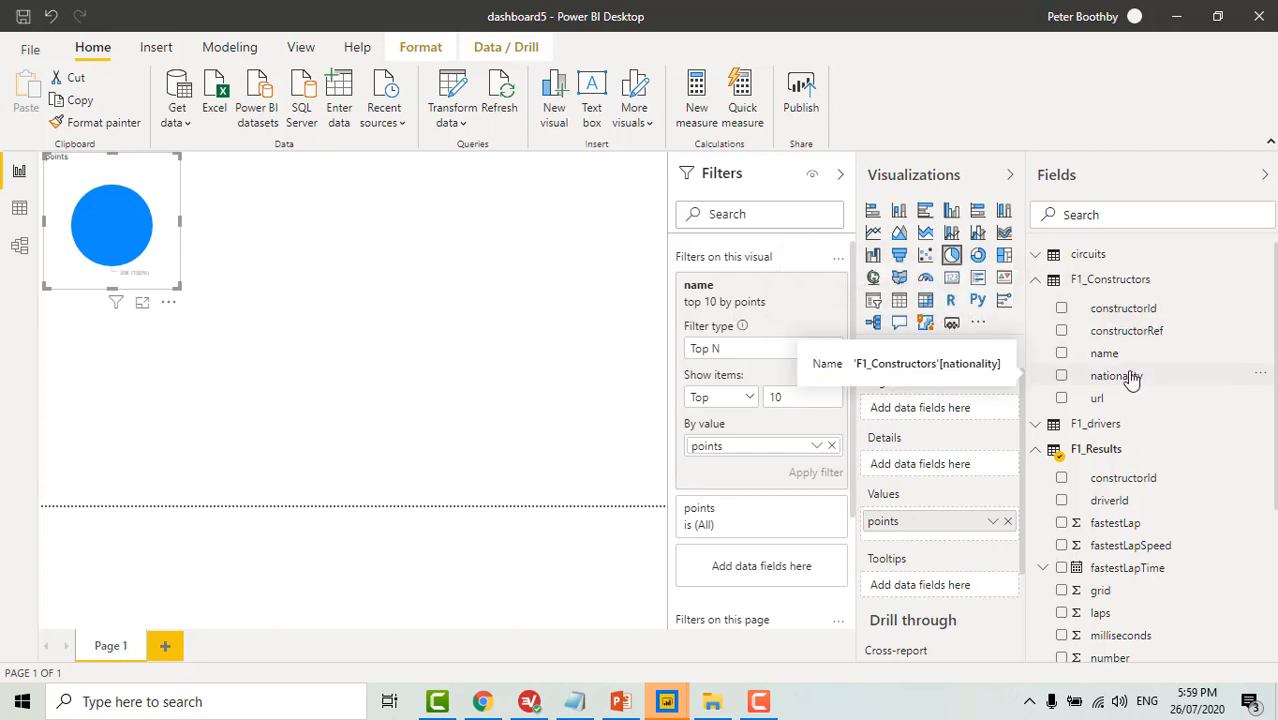
scroll(1130, 377, down, 3)
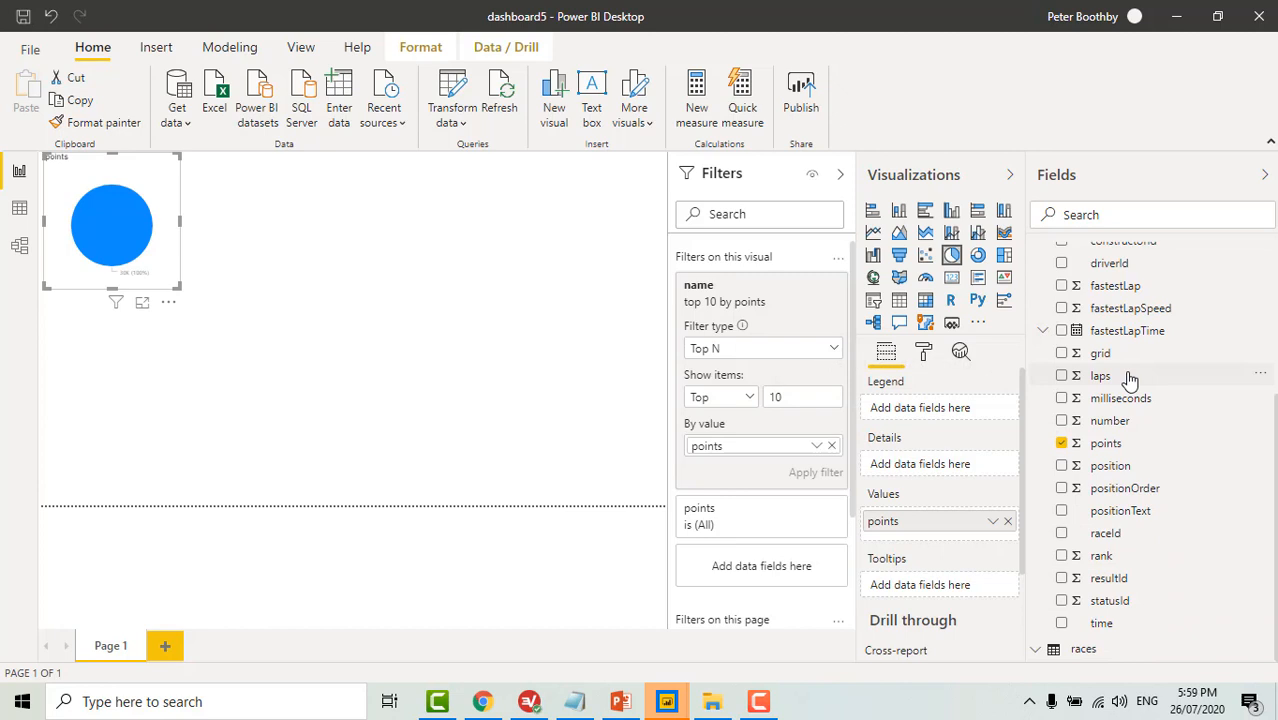
scroll(1130, 377, up, 3)
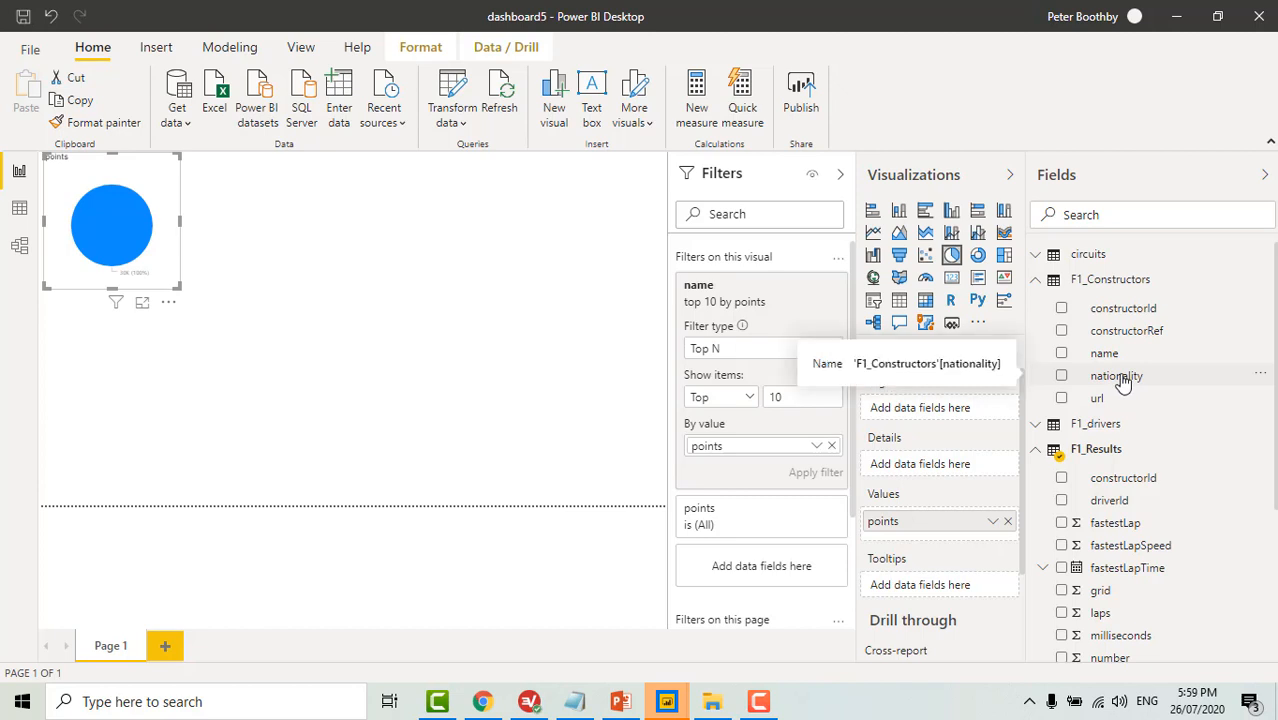
right_click(1120, 381)
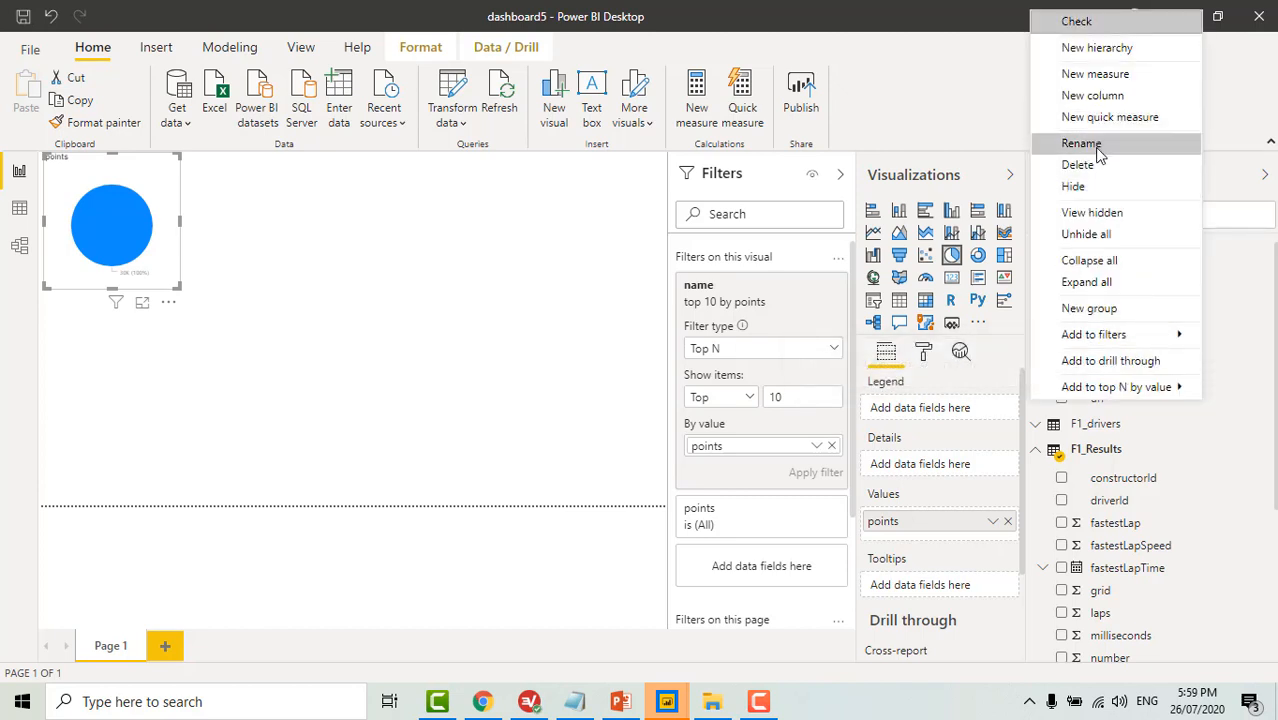
key(Escape)
double_click(1112, 374)
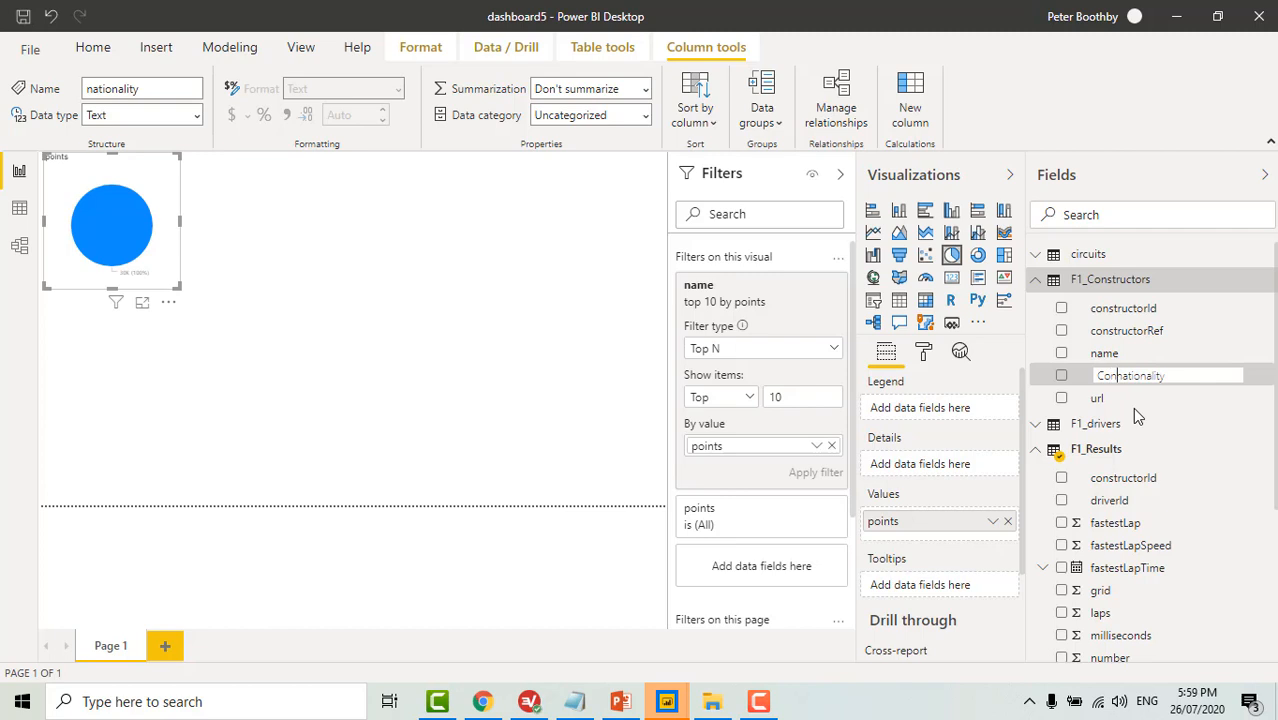
text(Constructor)
key(Delete)
text(N)
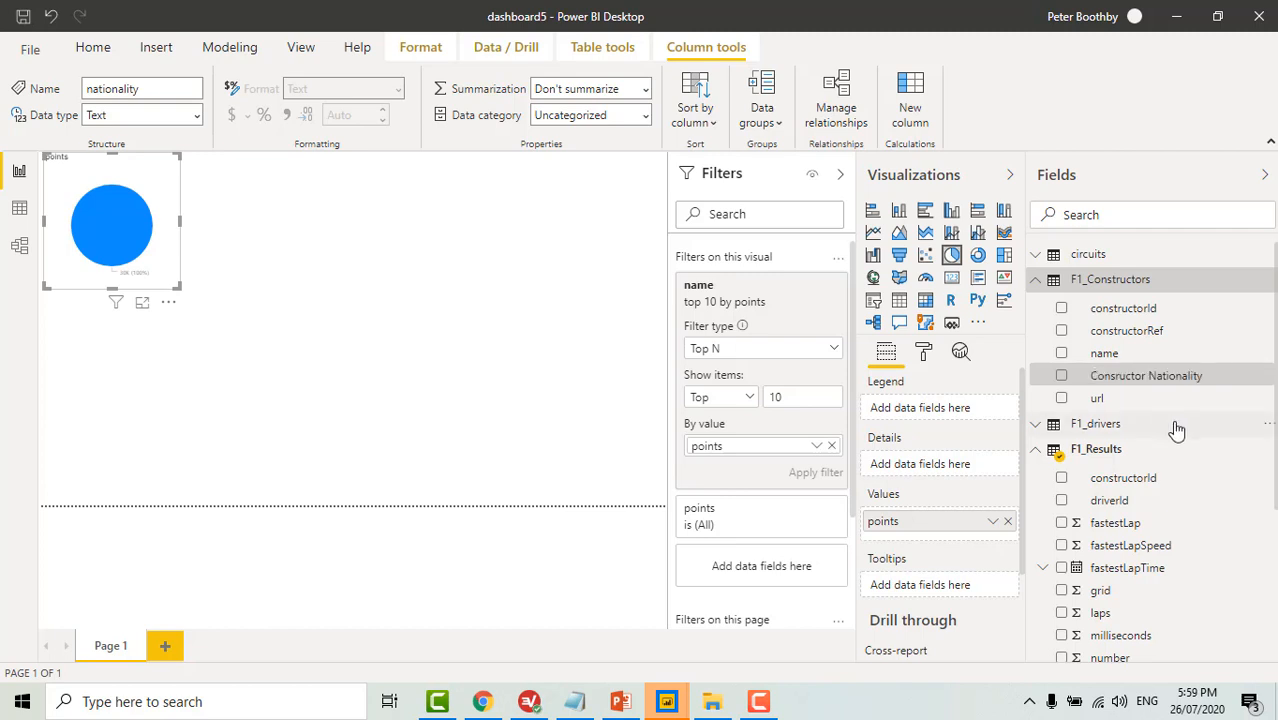
Rename the name field of the F1_Constructors table as "Team" and keep the F1_drivers table collapsed.
click(1100, 423)
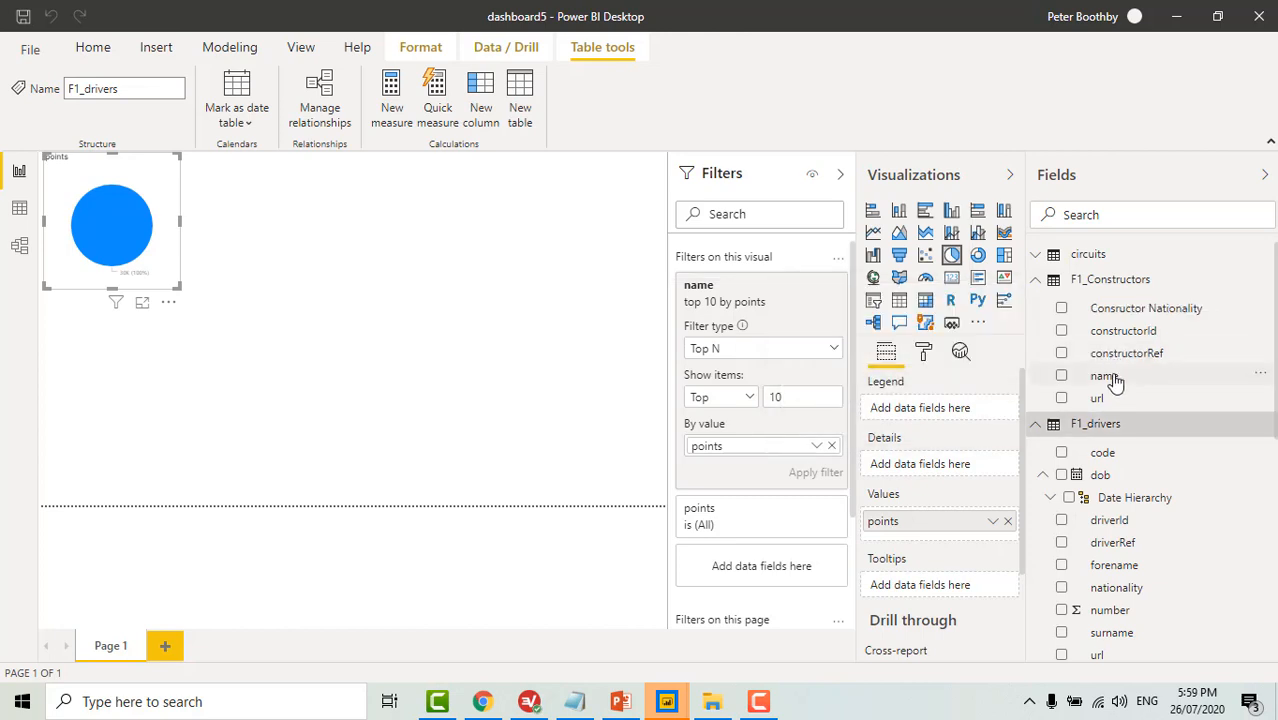
click(1113, 378)
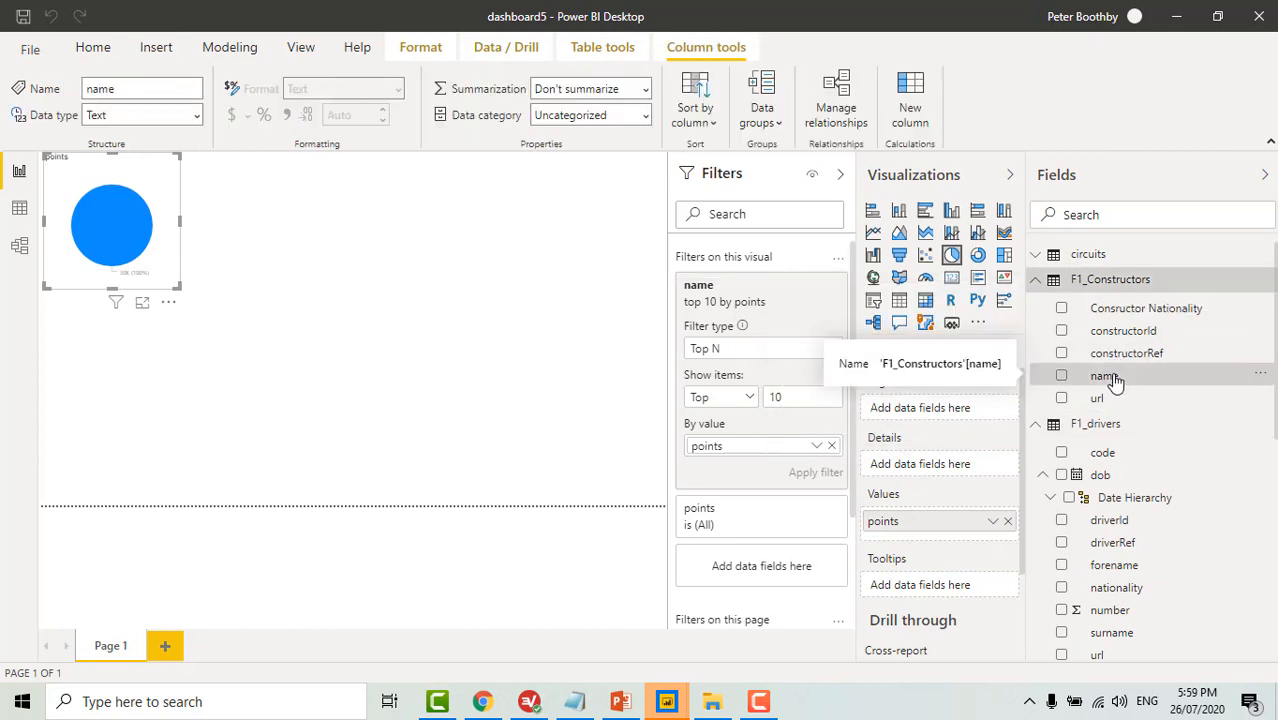
right_click(1113, 380)
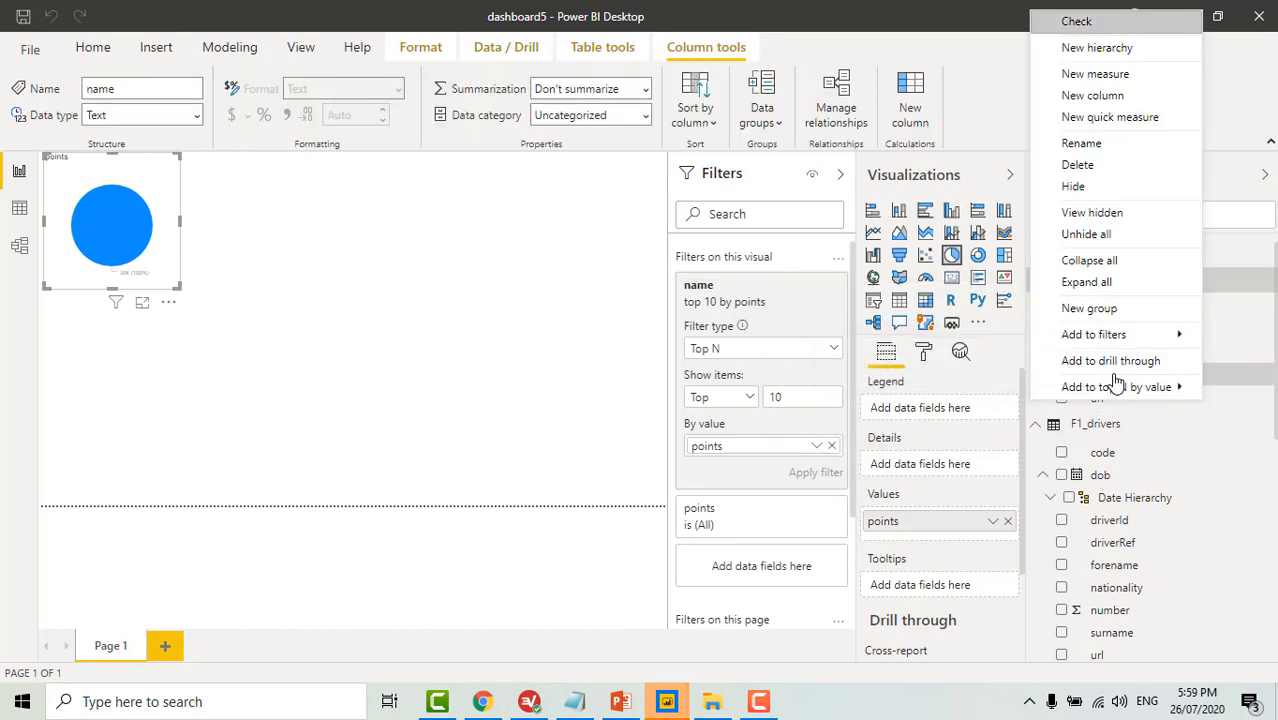
click(1081, 144)
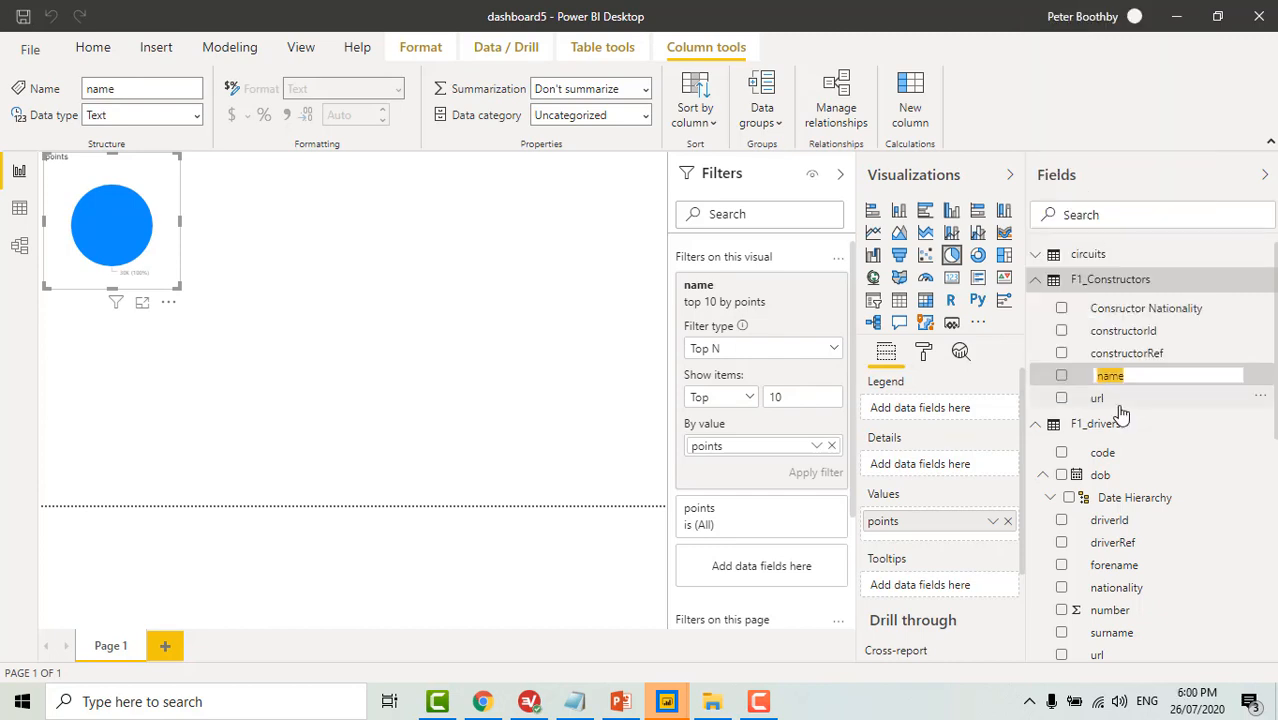
text(Team)
key(Return)
click(1170, 422)
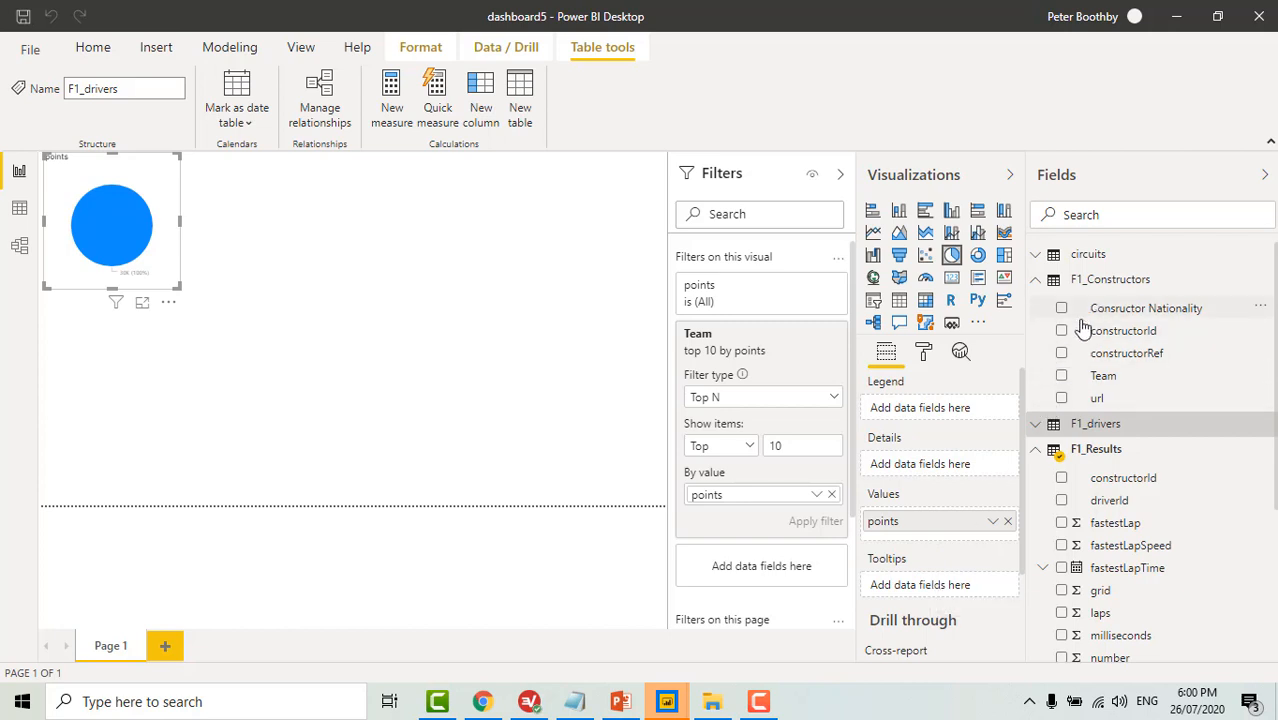
Add Consructor Nationality to the pie chart's tooltips and use Team as its legend.
drag(1083, 328, 930, 597)
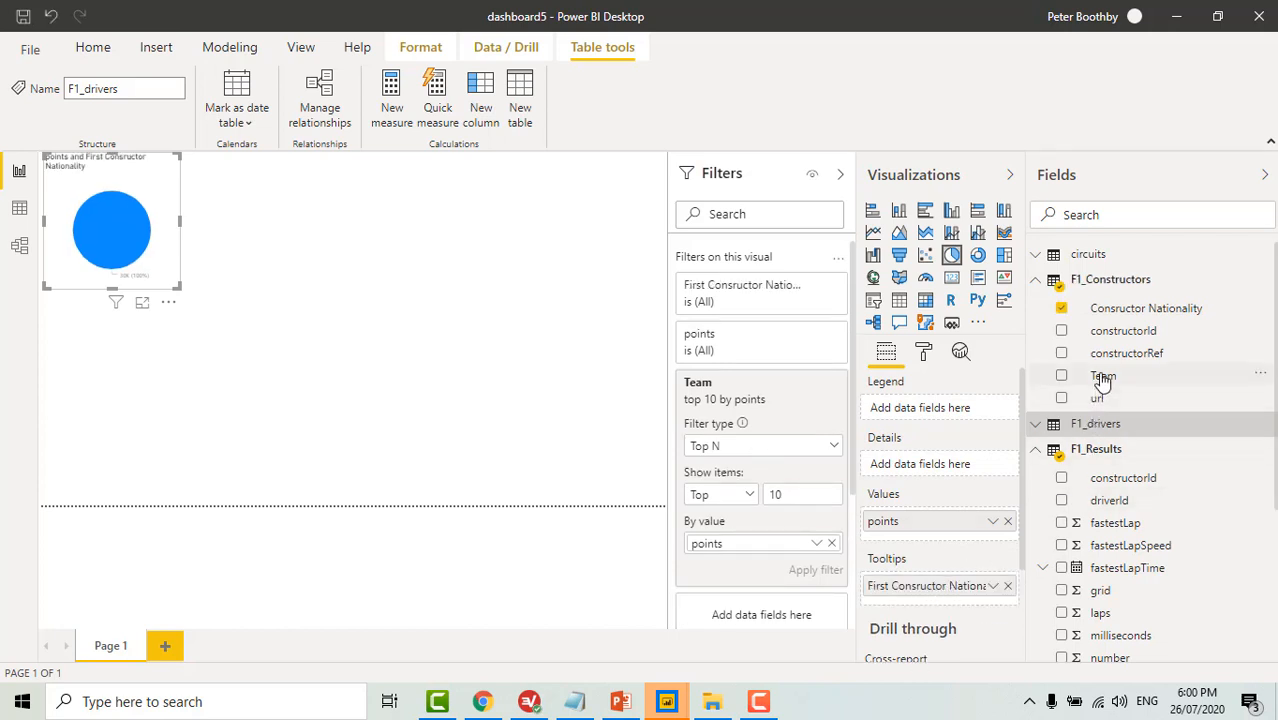
drag(1086, 384, 932, 419)
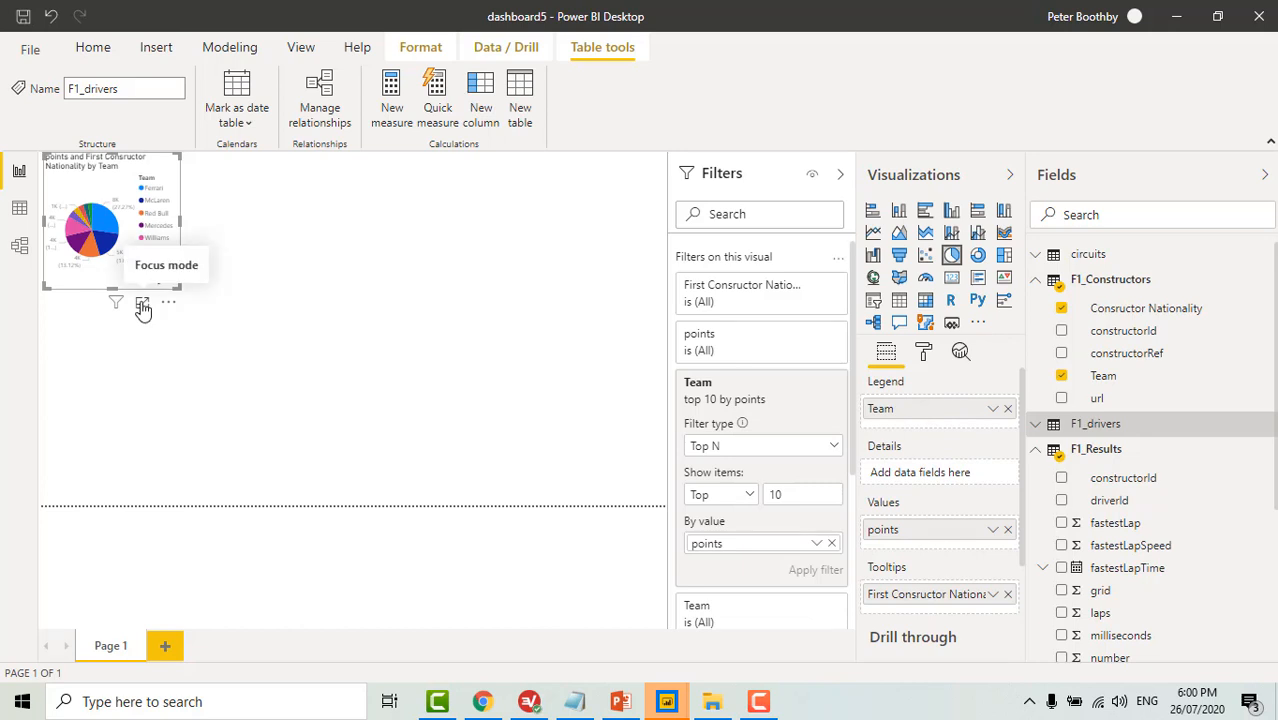
Enlarge the pie chart in focus mode to examine how points are split by team.
click(142, 309)
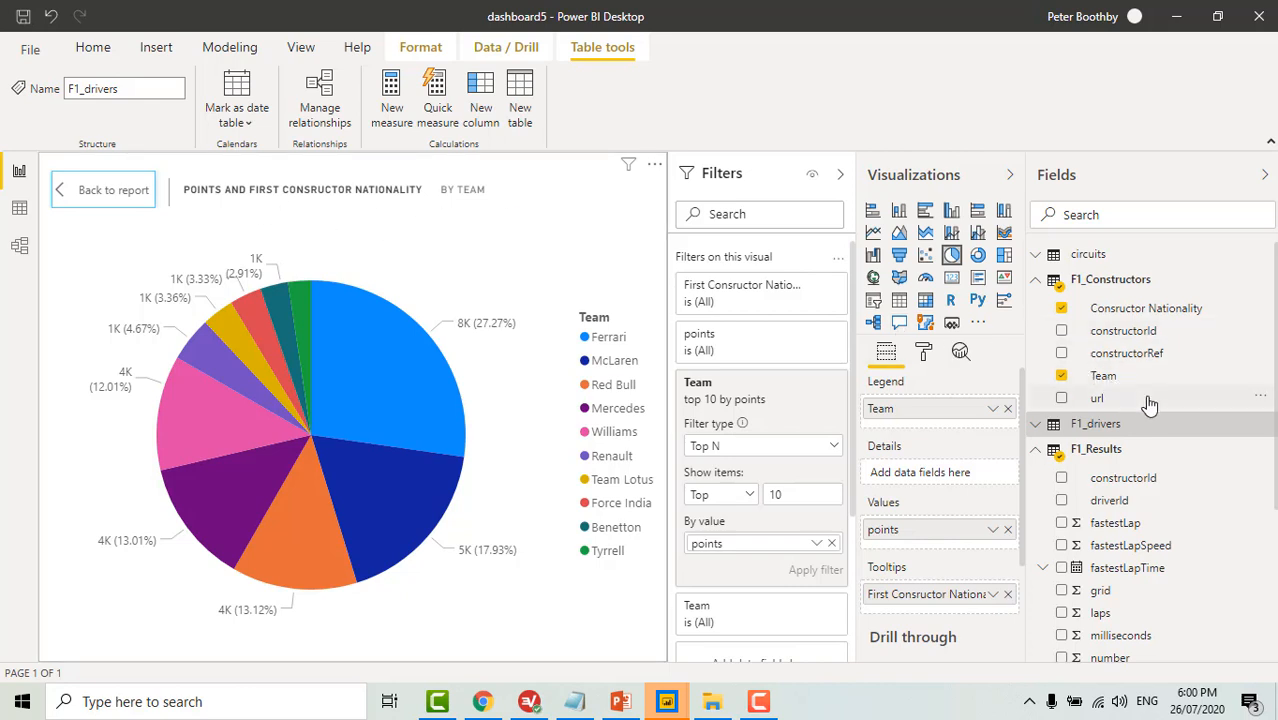
scroll(1176, 416, down, 5)
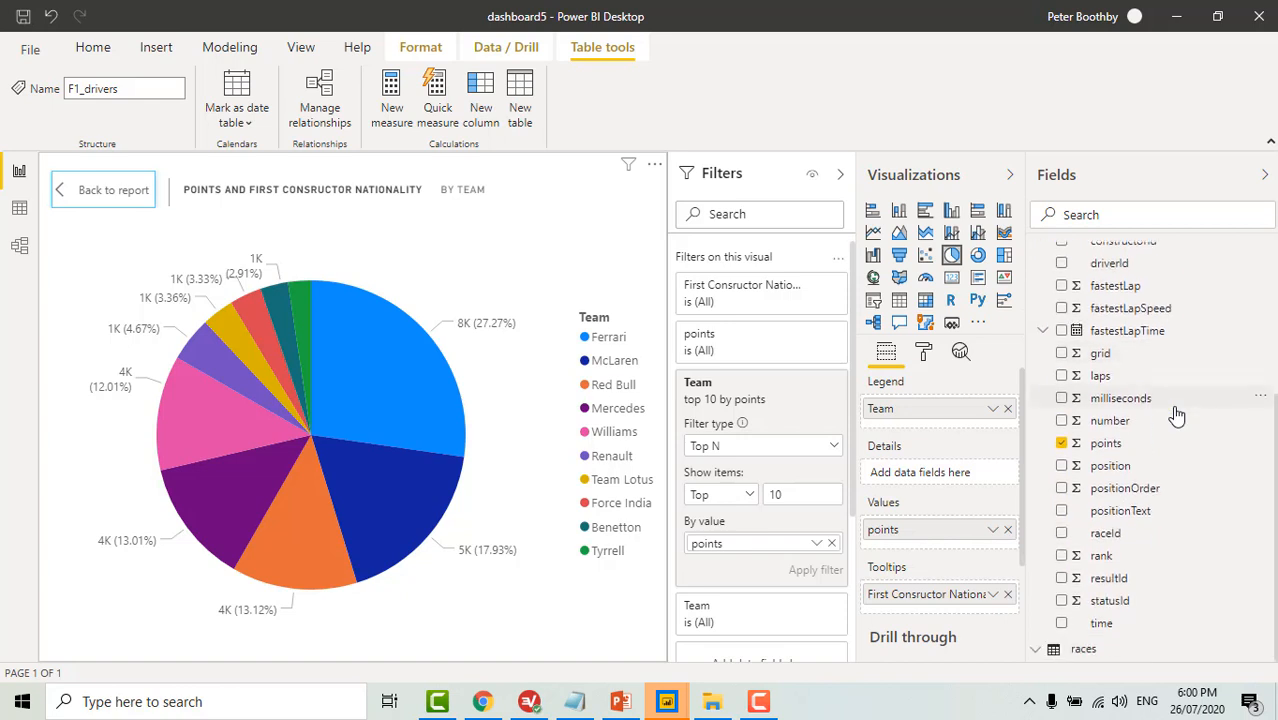
Rename the pie chart's First Consructor Nationality tooltip field as "Consructor Nationality" for this visual.
scroll(1176, 416, up, 5)
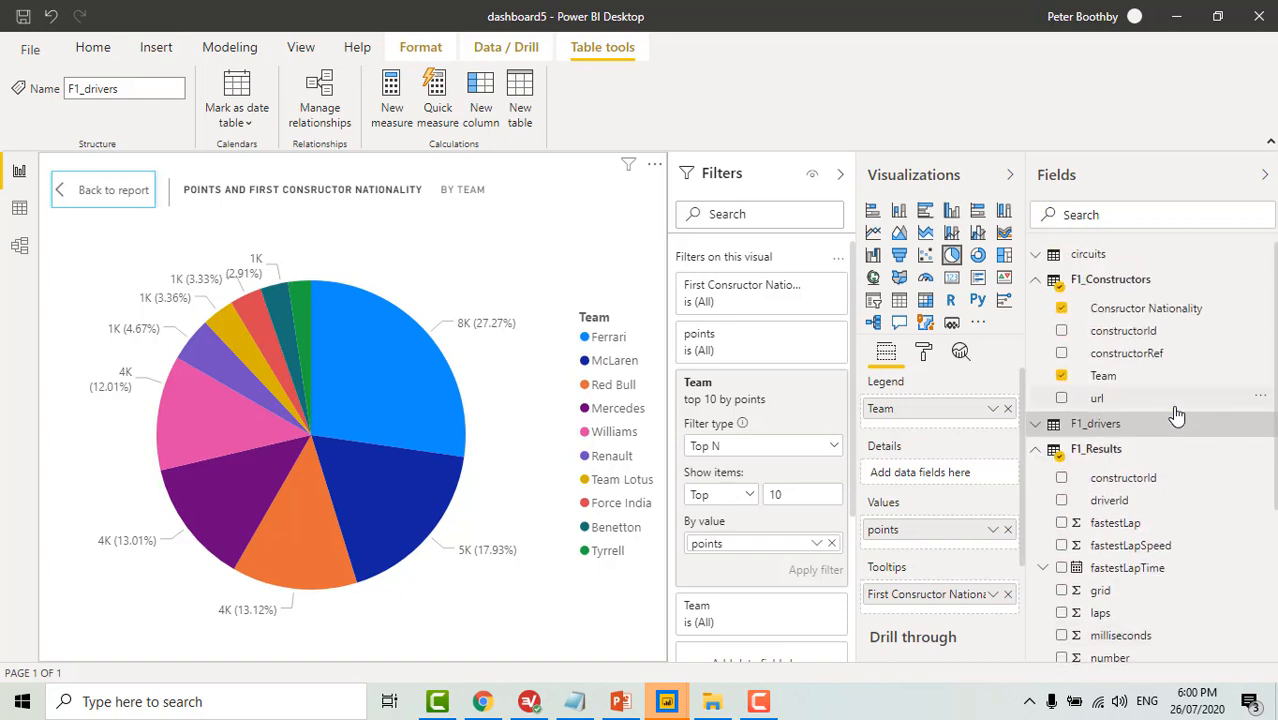
scroll(997, 484, down, 3)
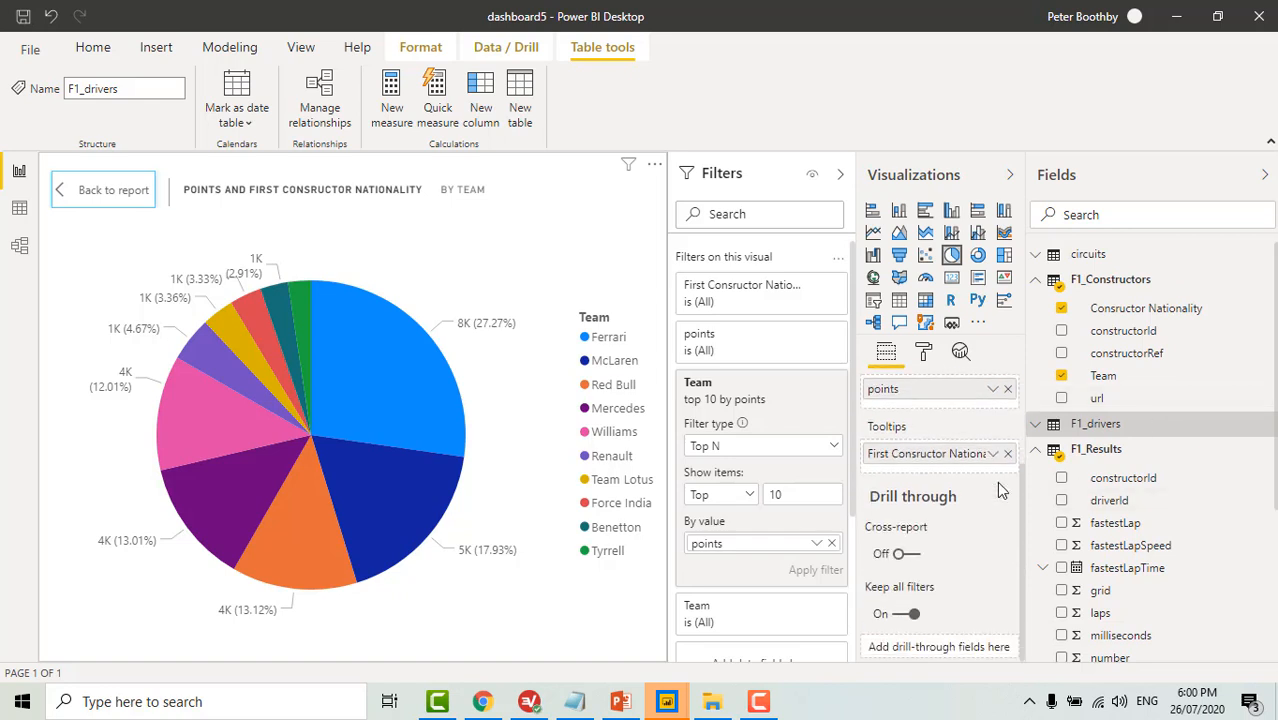
right_click(929, 456)
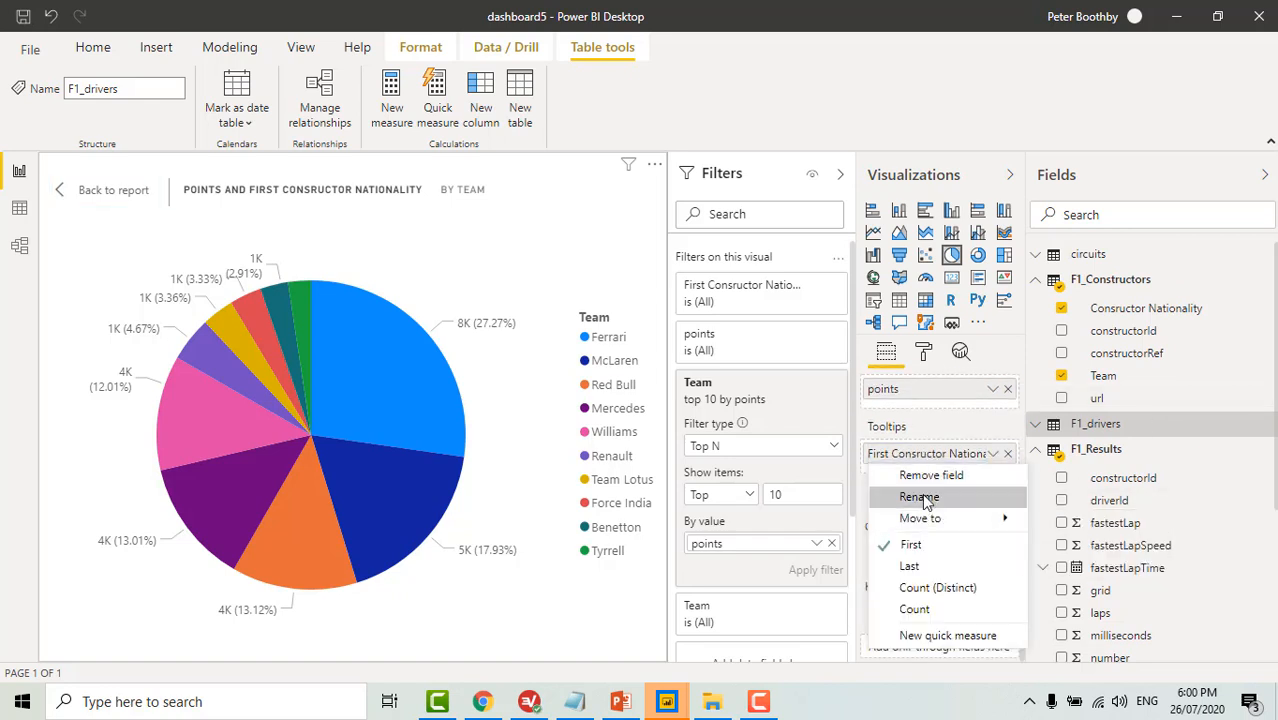
click(915, 497)
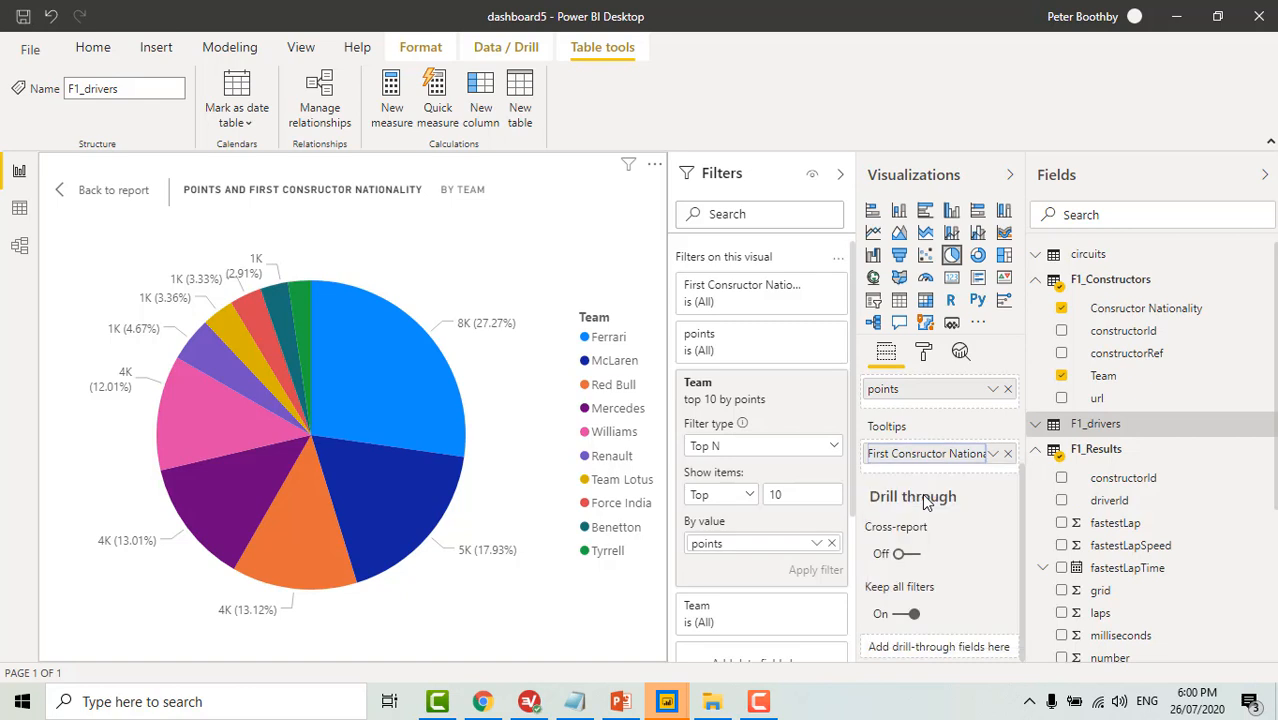
click(880, 457)
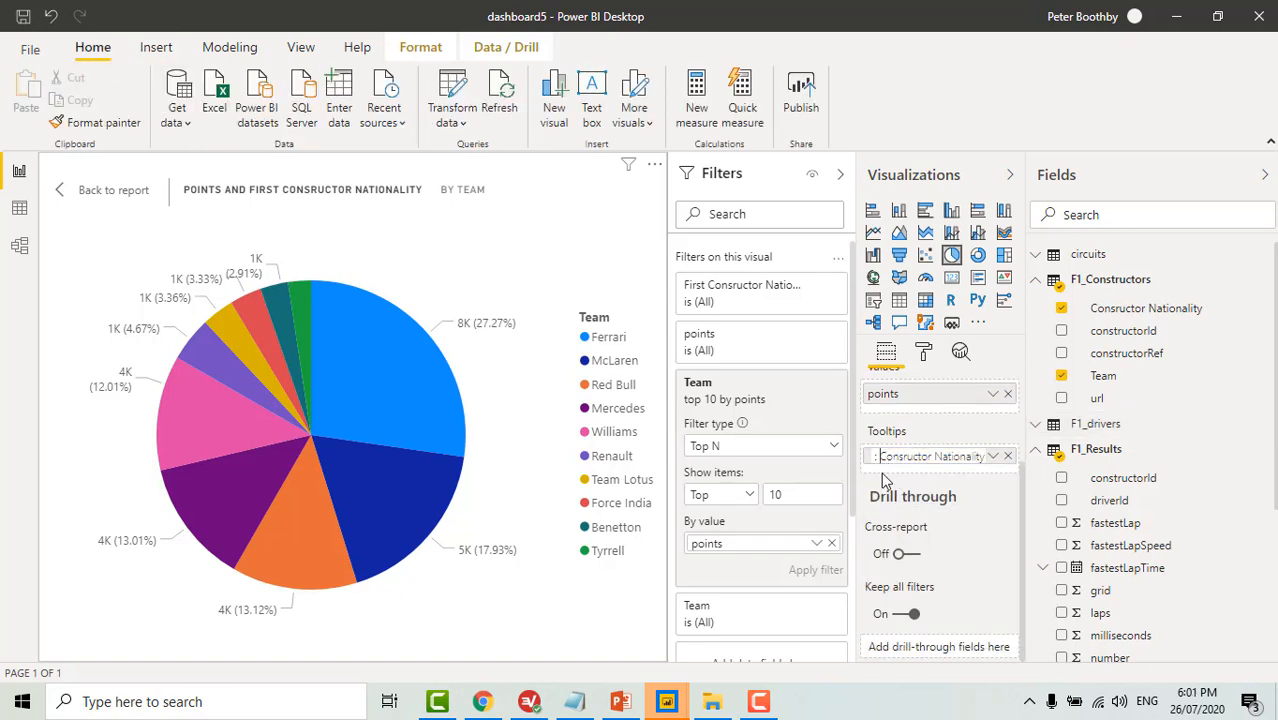
key(BackSpace)
key(BackSpace)
key(BackSpace)
key(BackSpace)
key(BackSpace)
key(BackSpace)
key(Return)
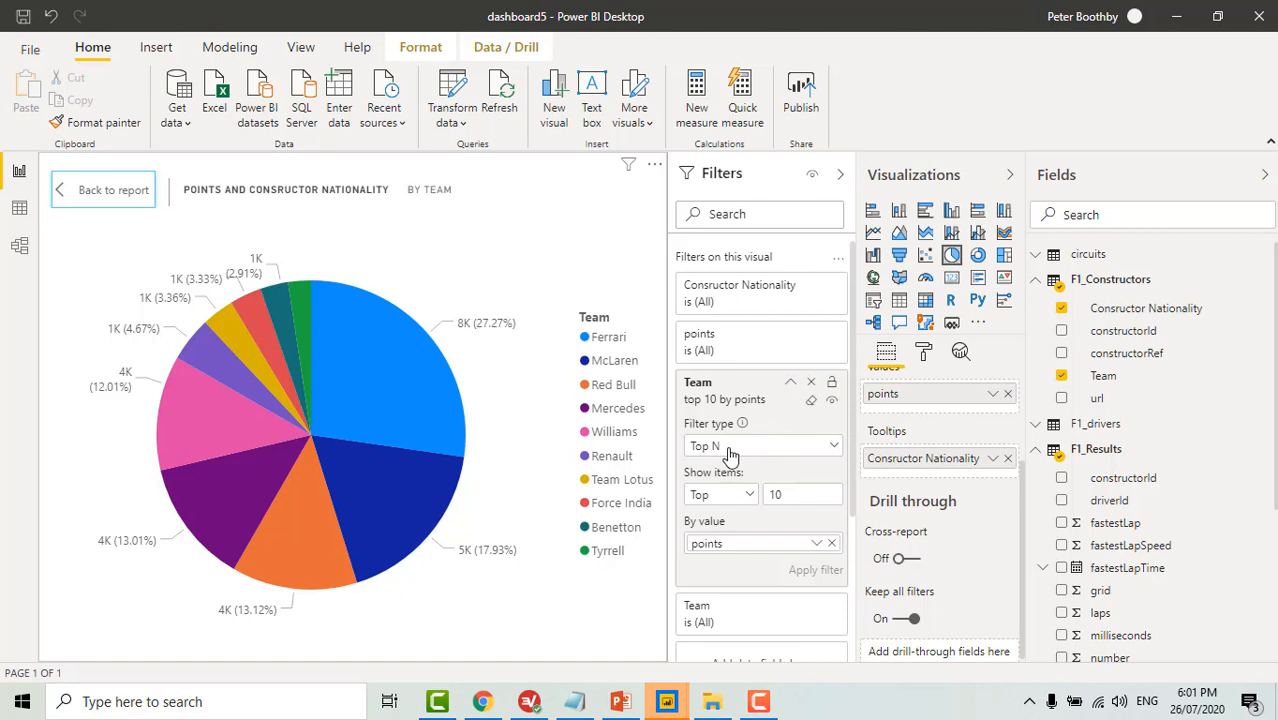
Replace the pie chart's existing top 10 Team filter with a Top N filter showing the top 10 by points, and return to the report page.
click(811, 383)
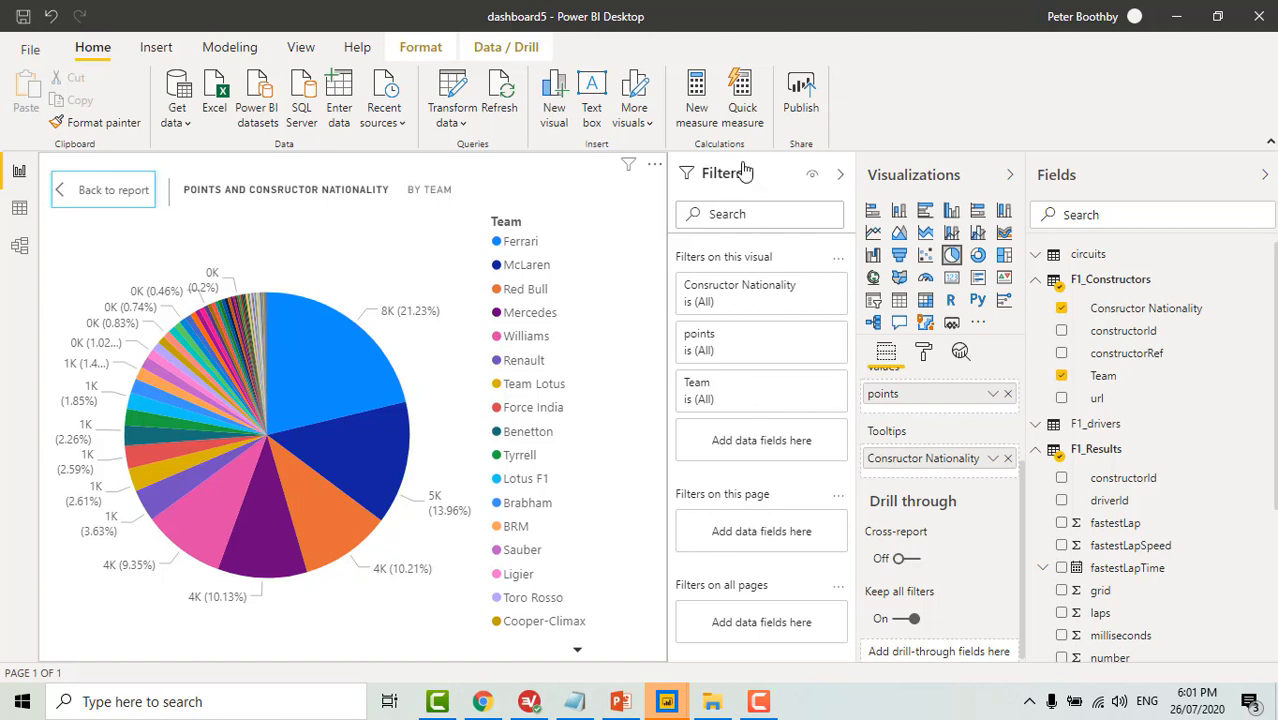
click(811, 388)
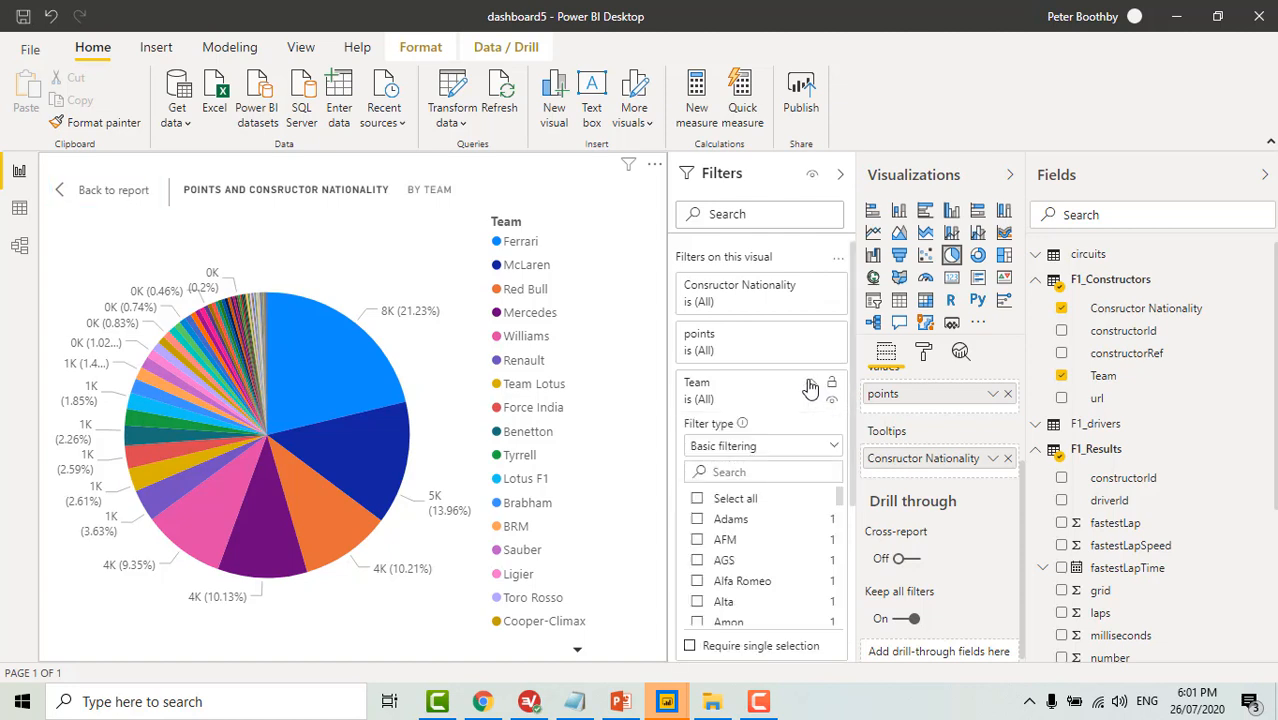
click(833, 446)
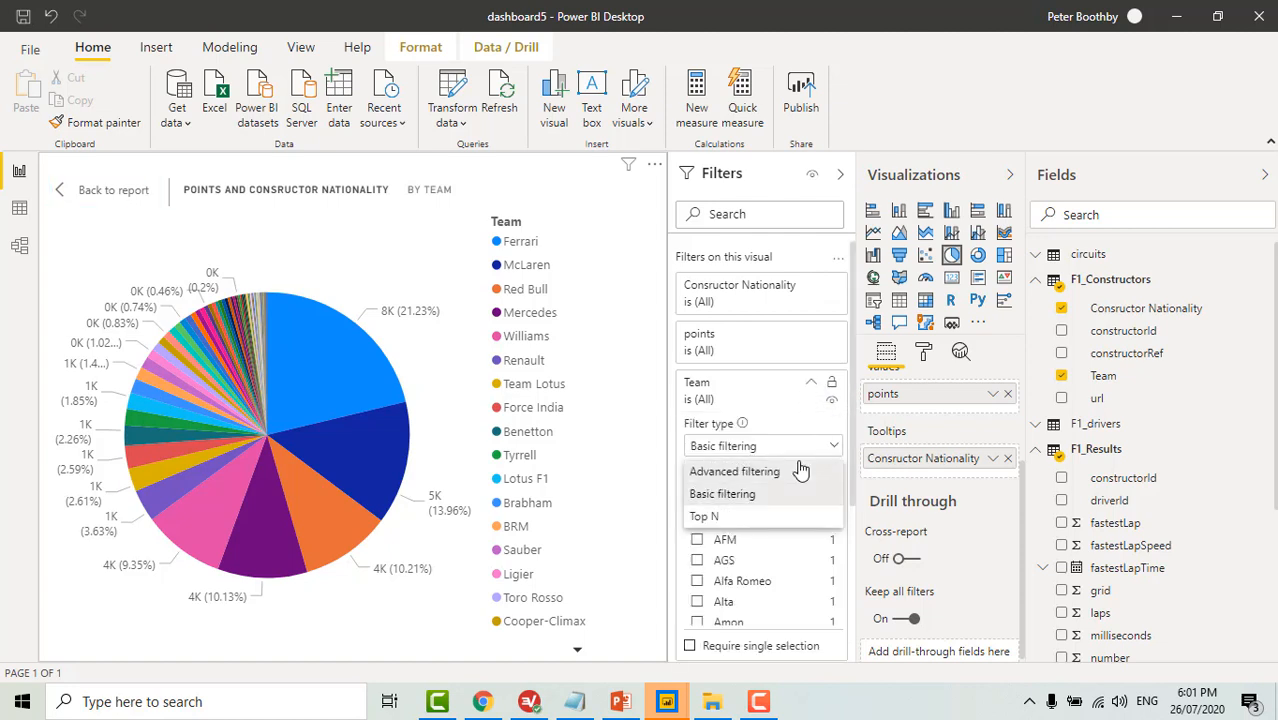
click(750, 518)
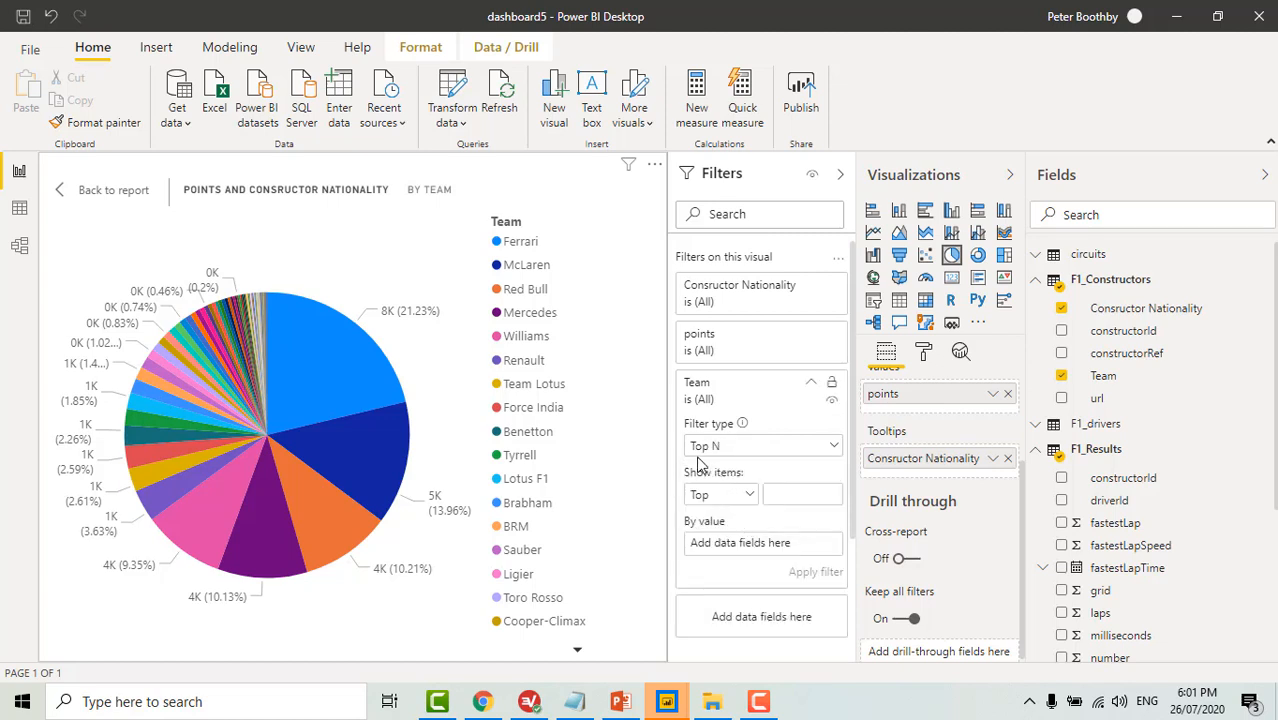
click(799, 492)
text(10)
scroll(1130, 607, down, 4)
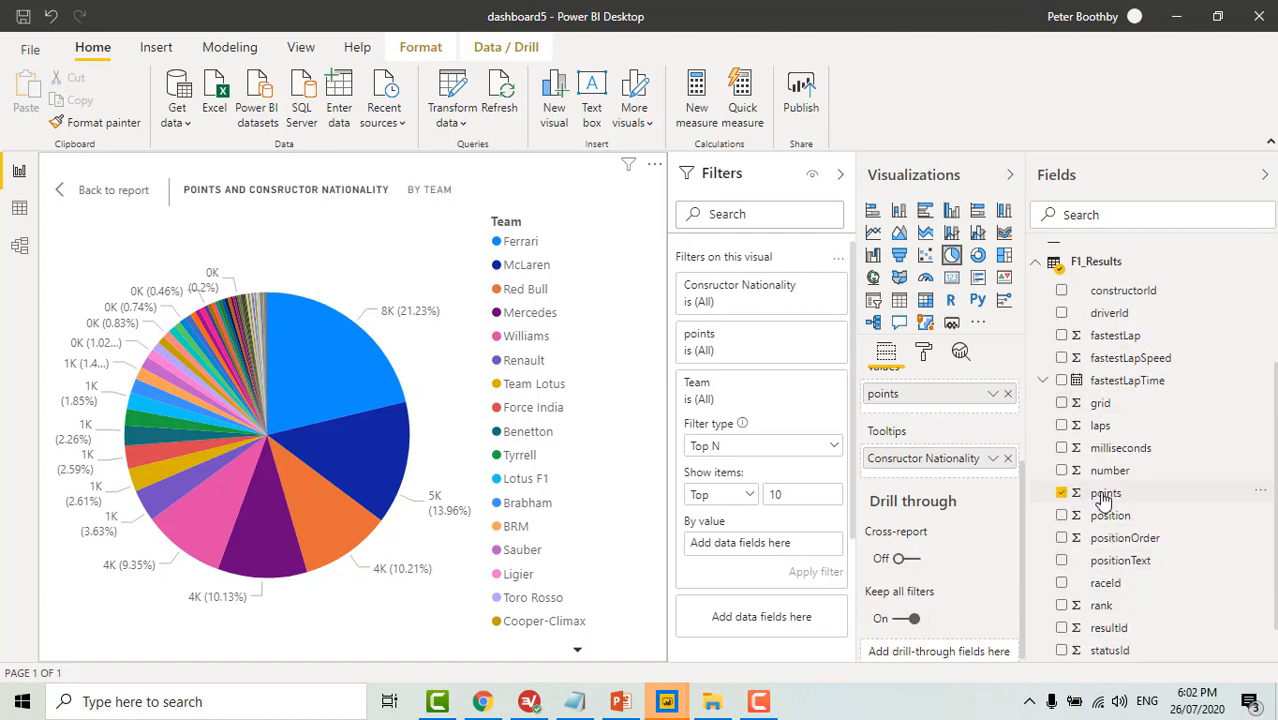
drag(1103, 497, 751, 545)
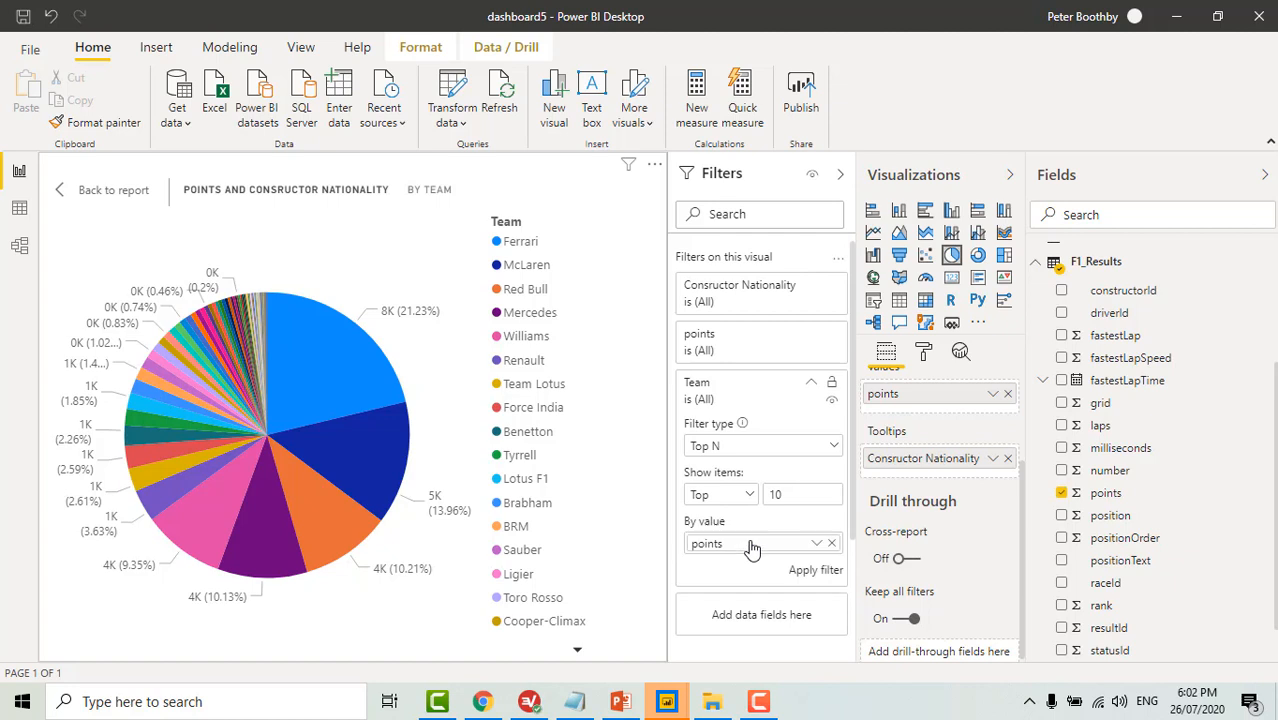
click(800, 572)
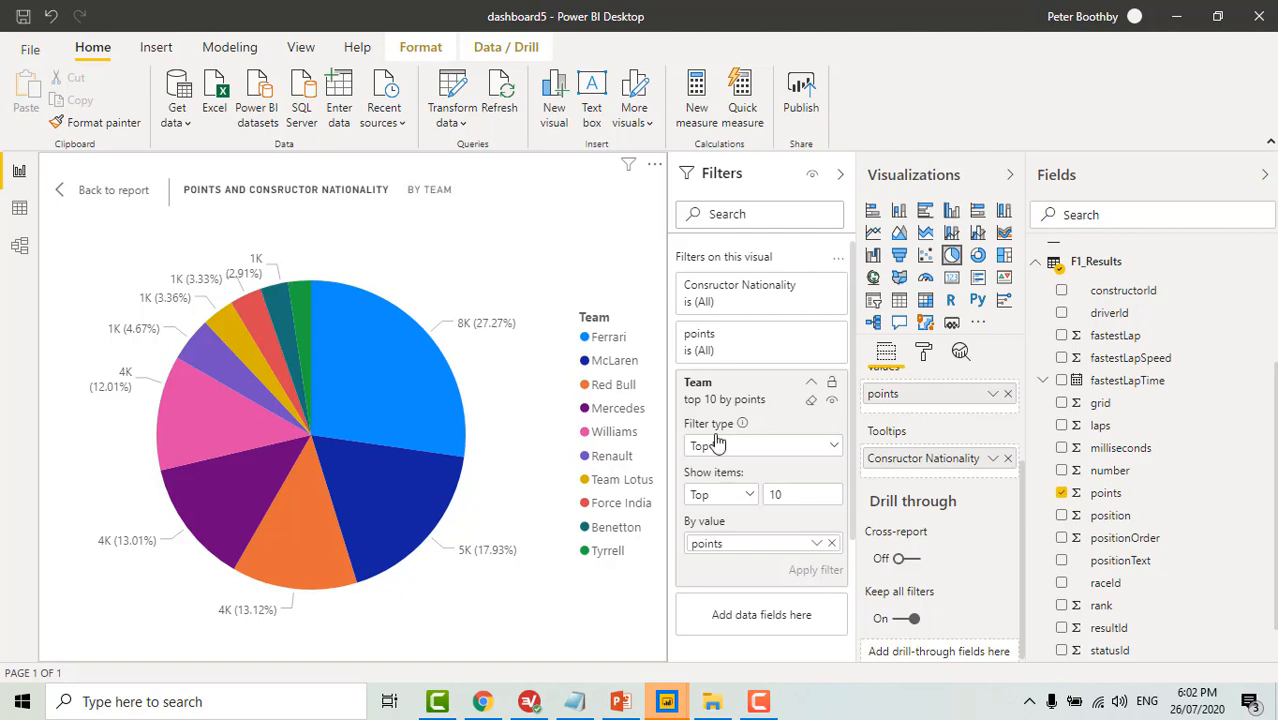
click(117, 199)
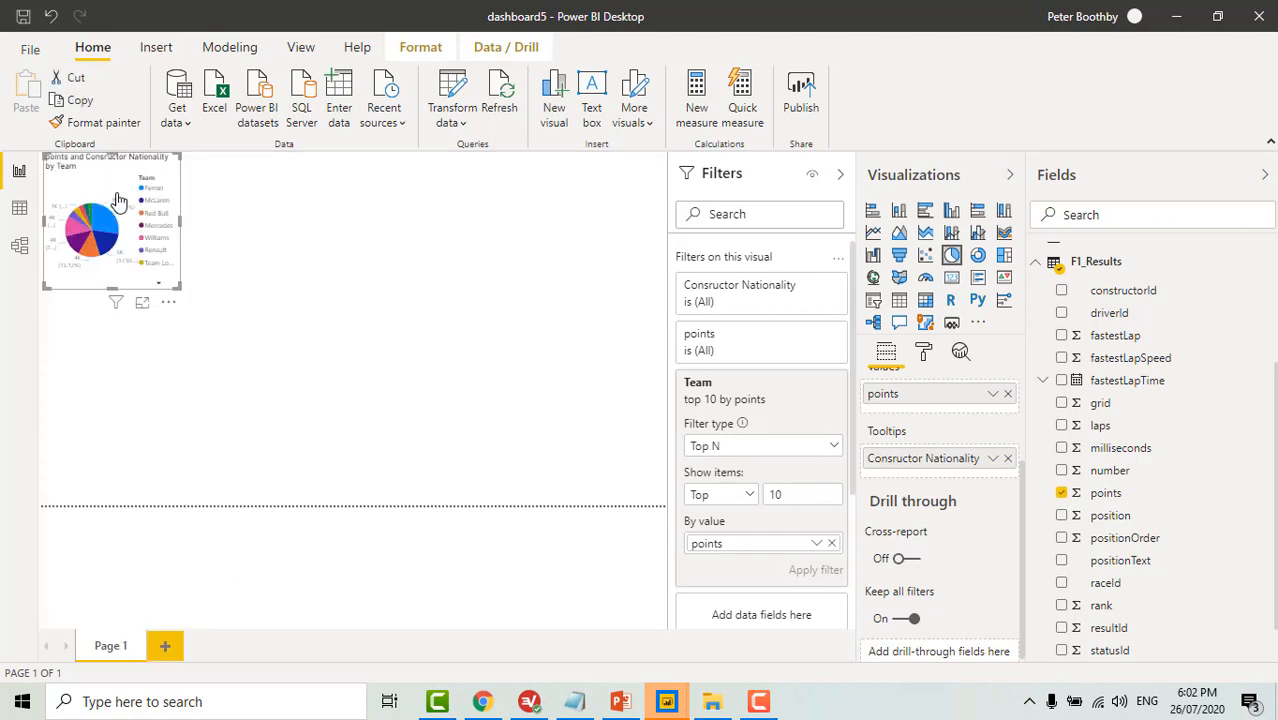
Add a new stacked column chart to the page and place it just below the pie chart.
click(167, 352)
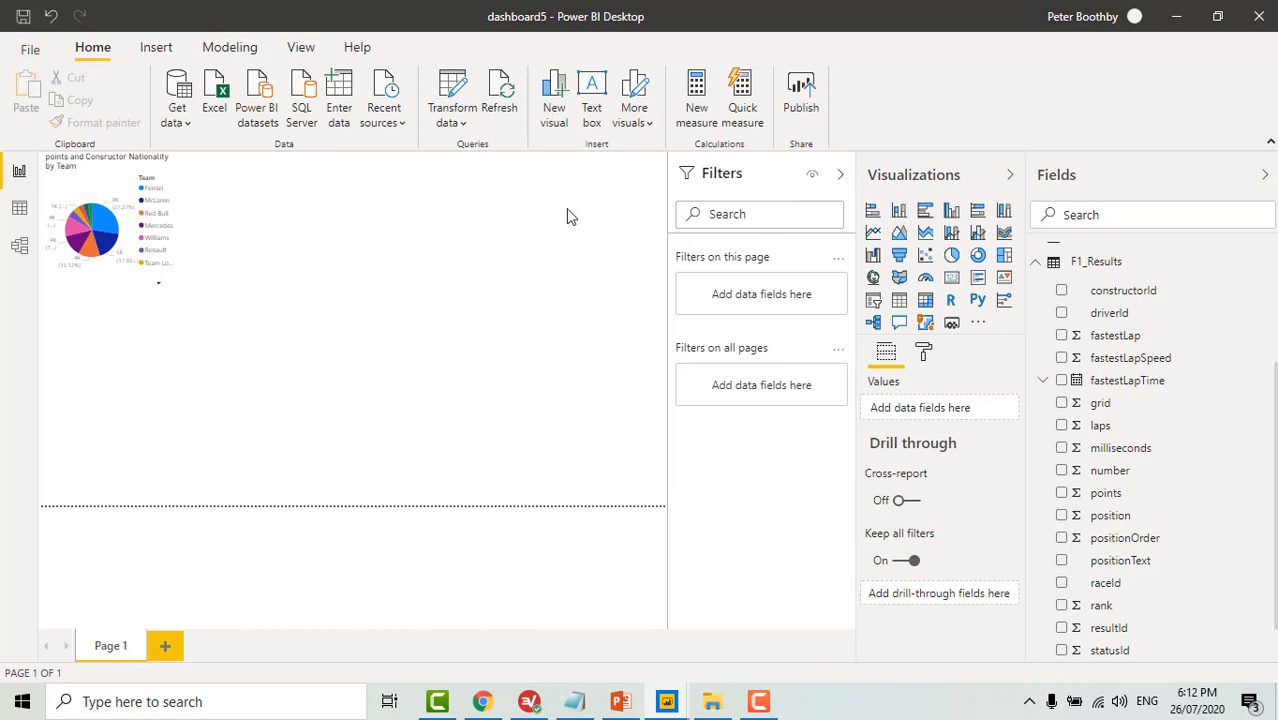
click(555, 111)
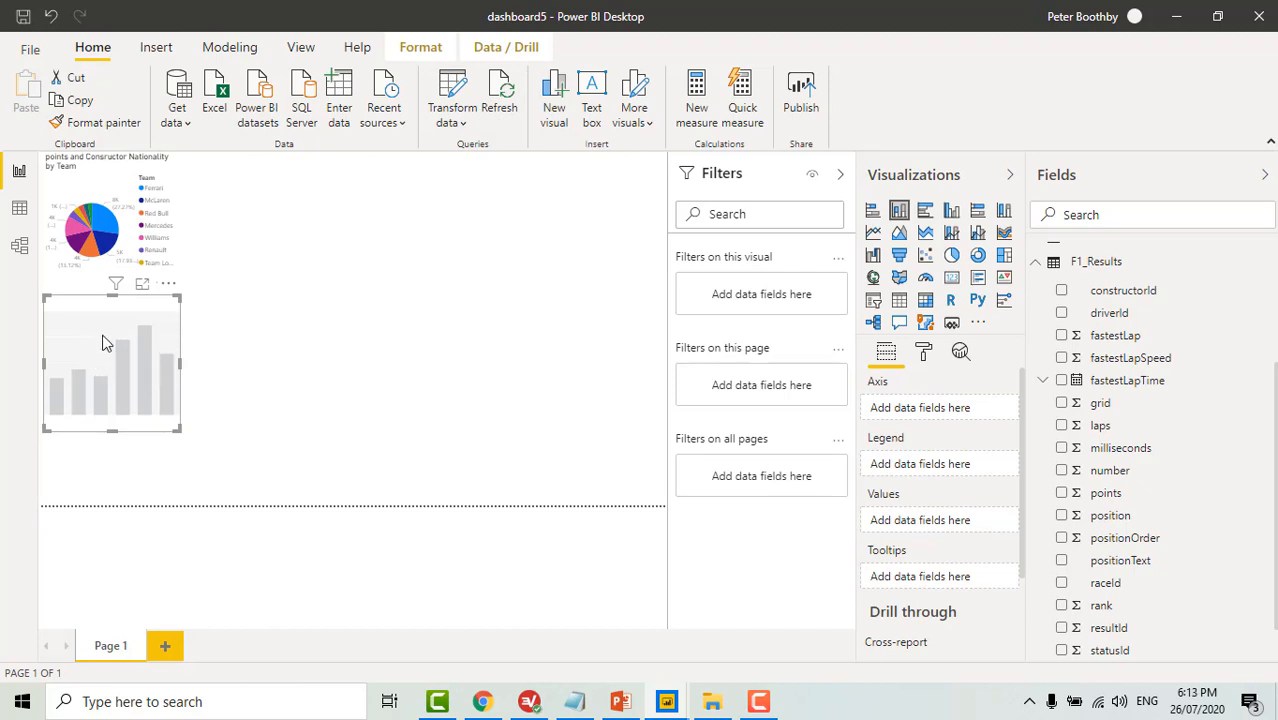
click(258, 390)
mouse_move(115, 360)
mouse_down()
mouse_move(300, 378)
mouse_move(354, 234)
mouse_move(273, 217)
mouse_move(263, 370)
mouse_move(163, 342)
mouse_move(118, 360)
mouse_up()
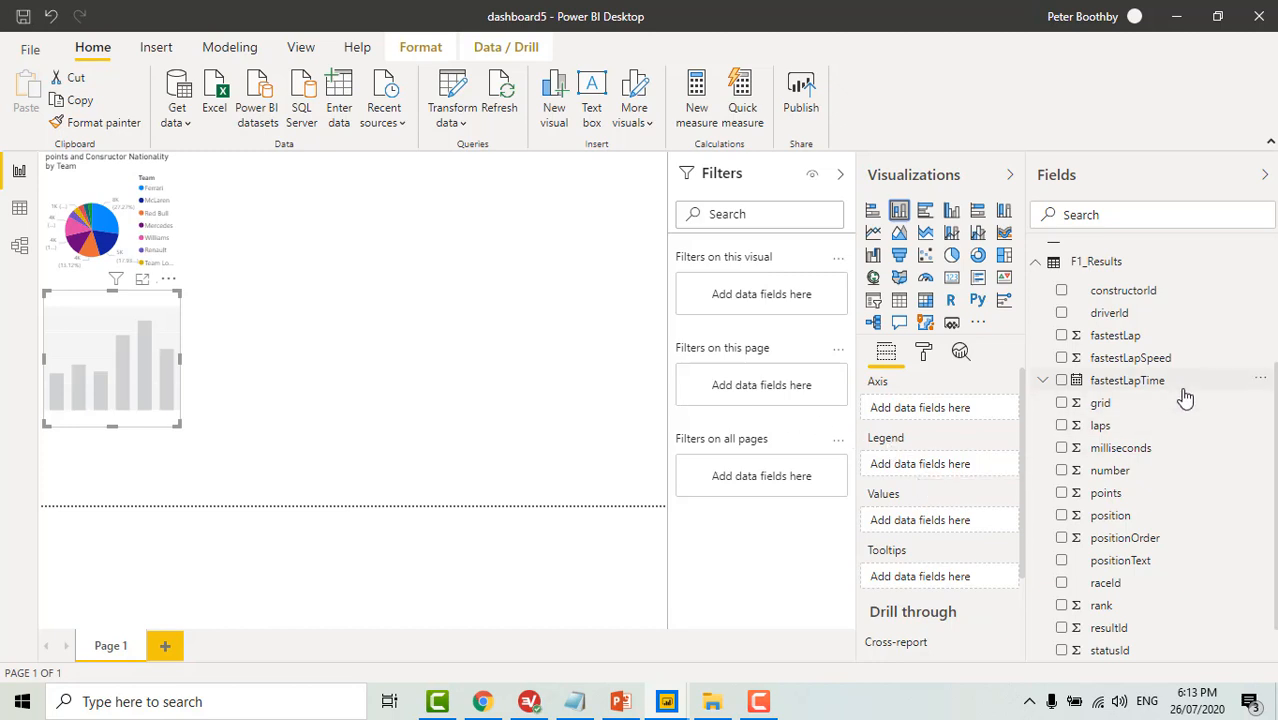
Collapse the F1_Constructors table, expand F1_drivers, and use points from F1_Results as the new column chart's values.
scroll(1184, 398, up, 3)
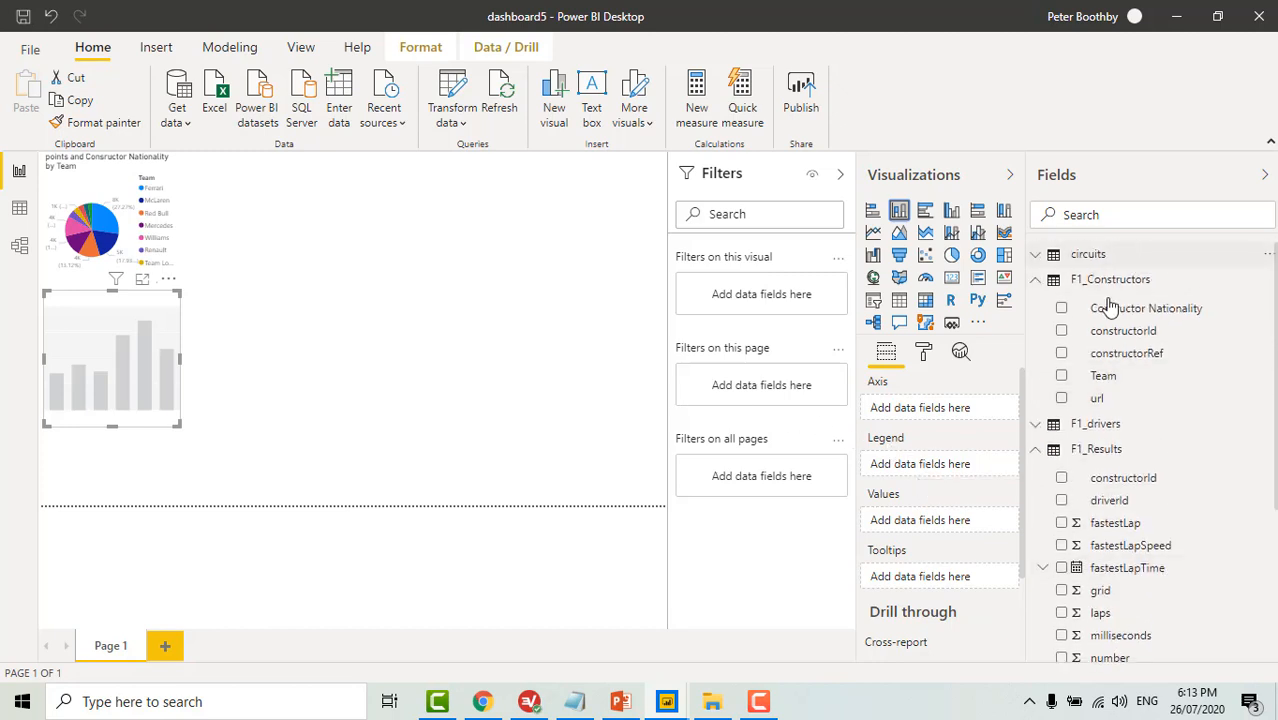
click(1037, 283)
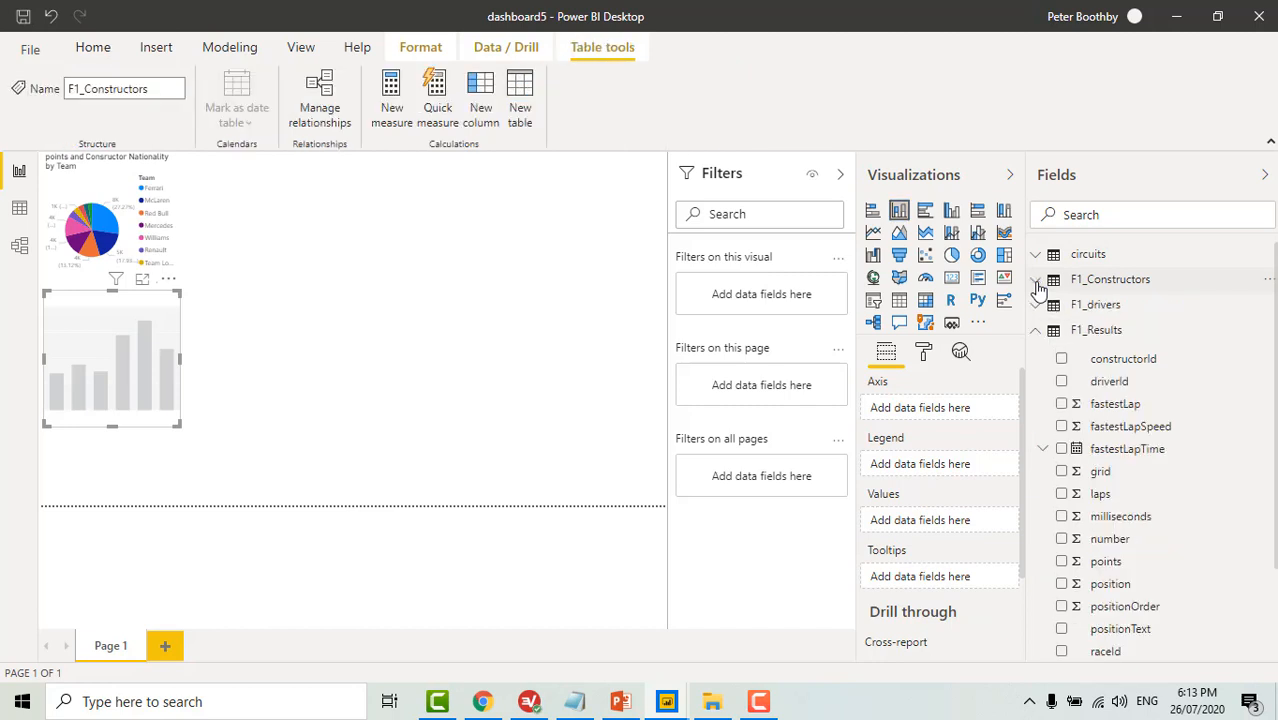
click(1037, 308)
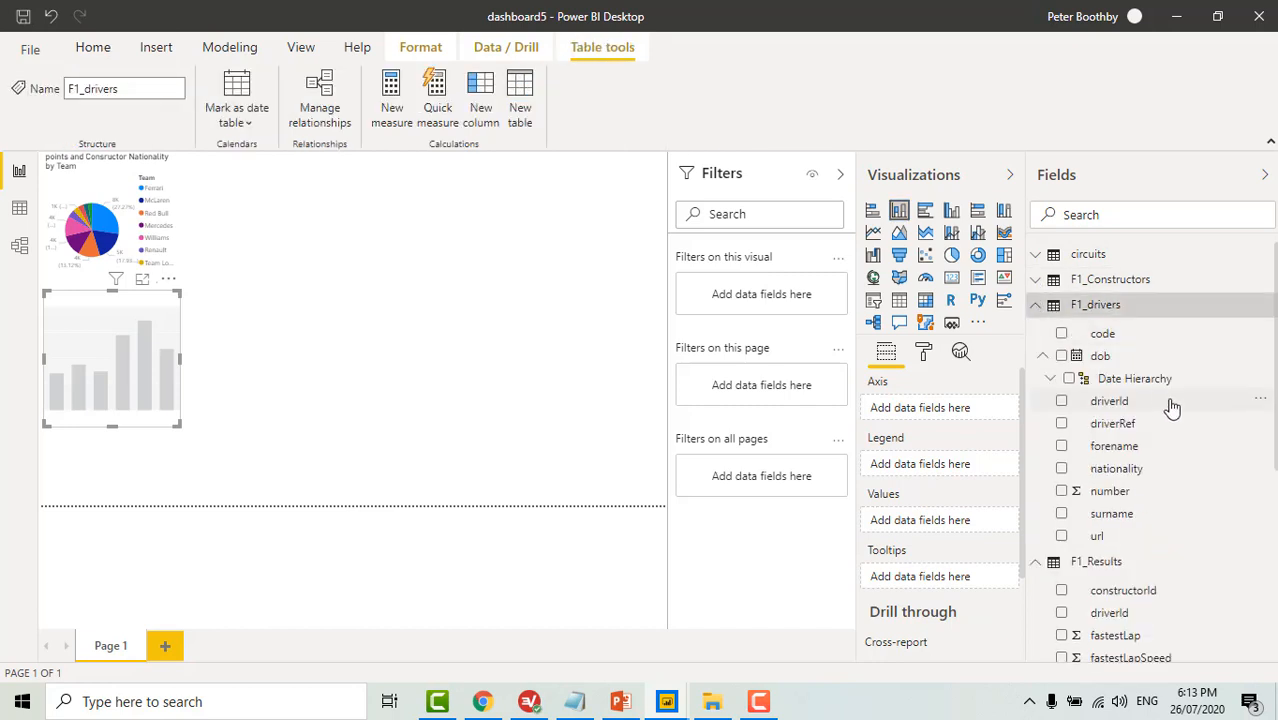
scroll(1172, 405, down, 6)
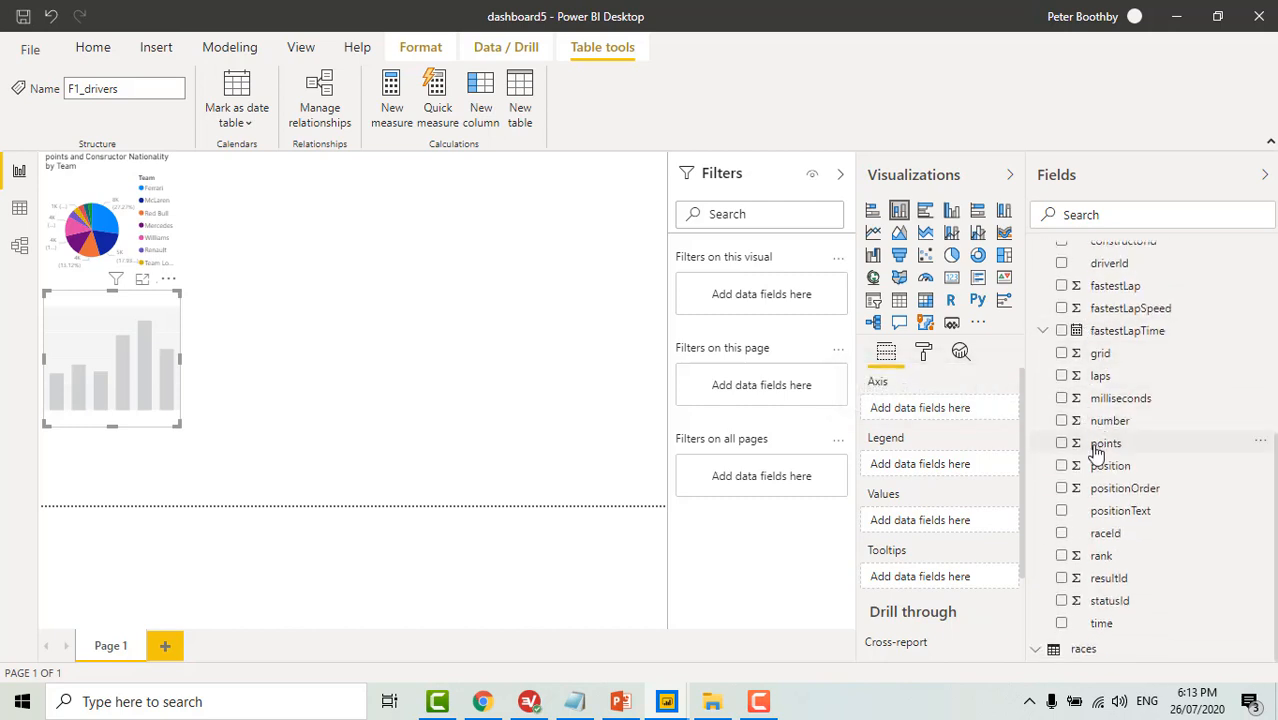
drag(1096, 452, 933, 522)
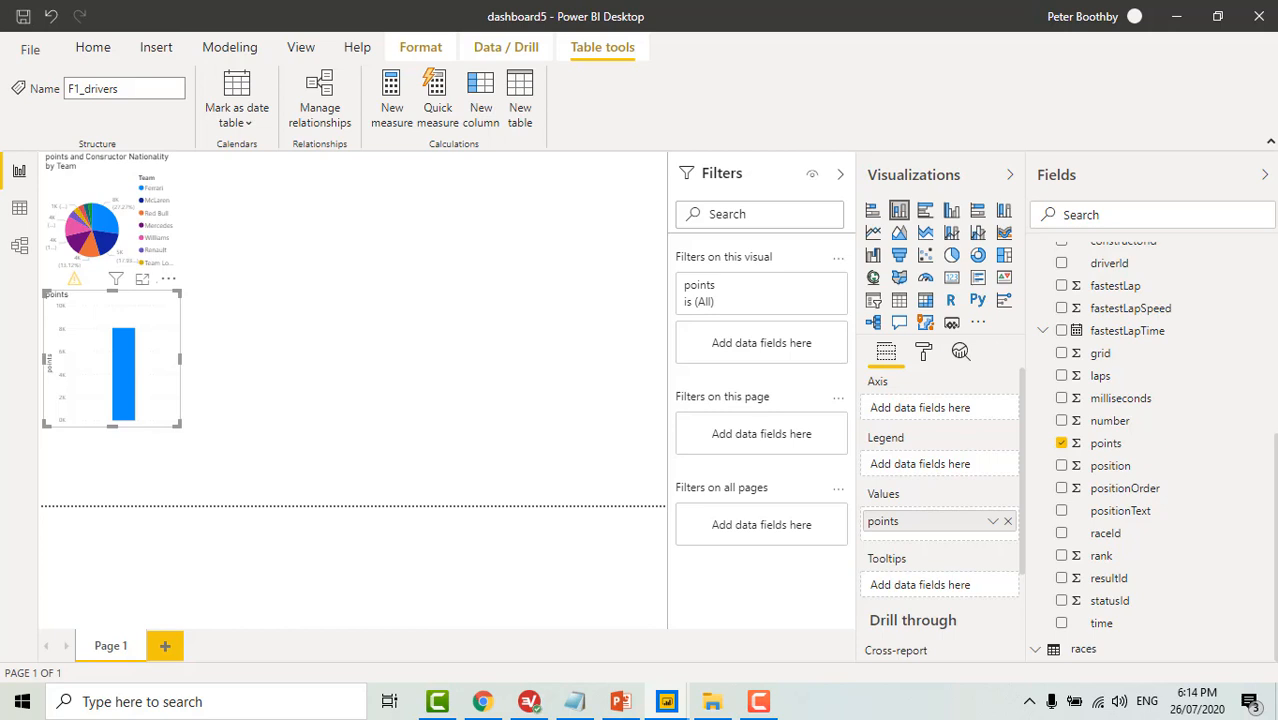
Create the F1_drivers column Driver Name = COMBINEVALUES(" ", F1_drivers[forename], F1_drivers[surname]) and use it as the column chart's axis.
click(481, 91)
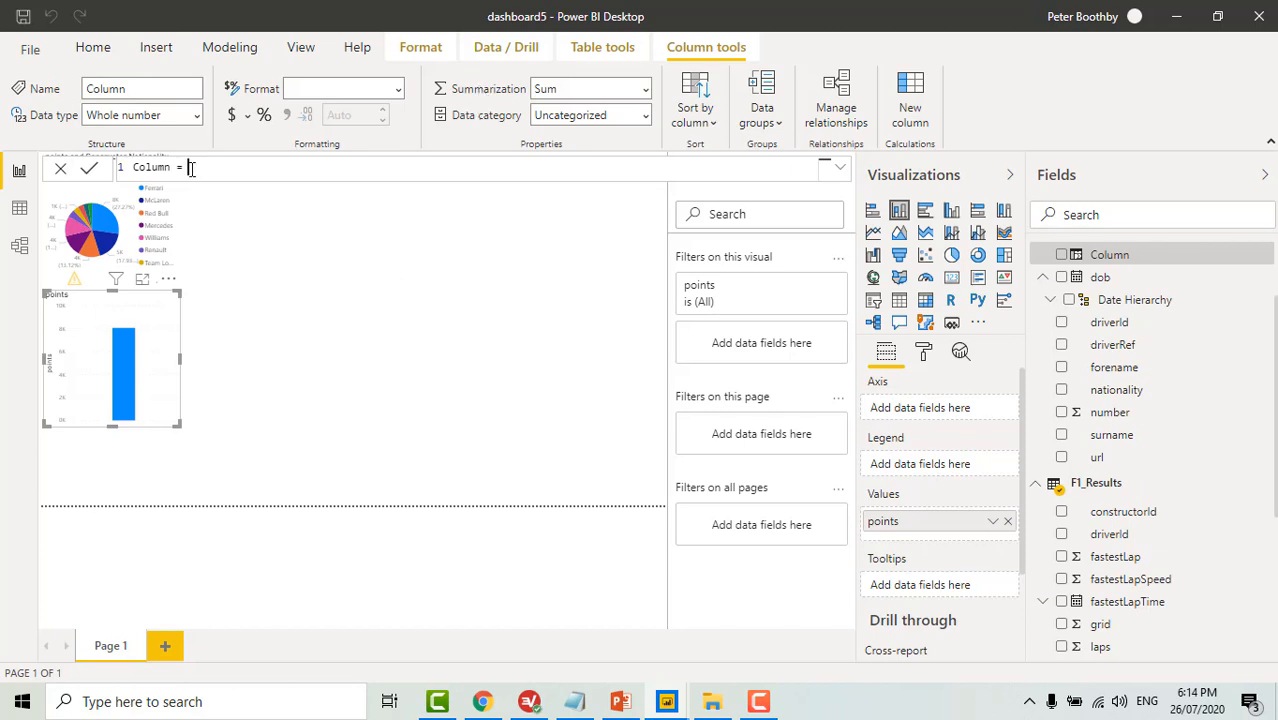
drag(190, 168, 128, 170)
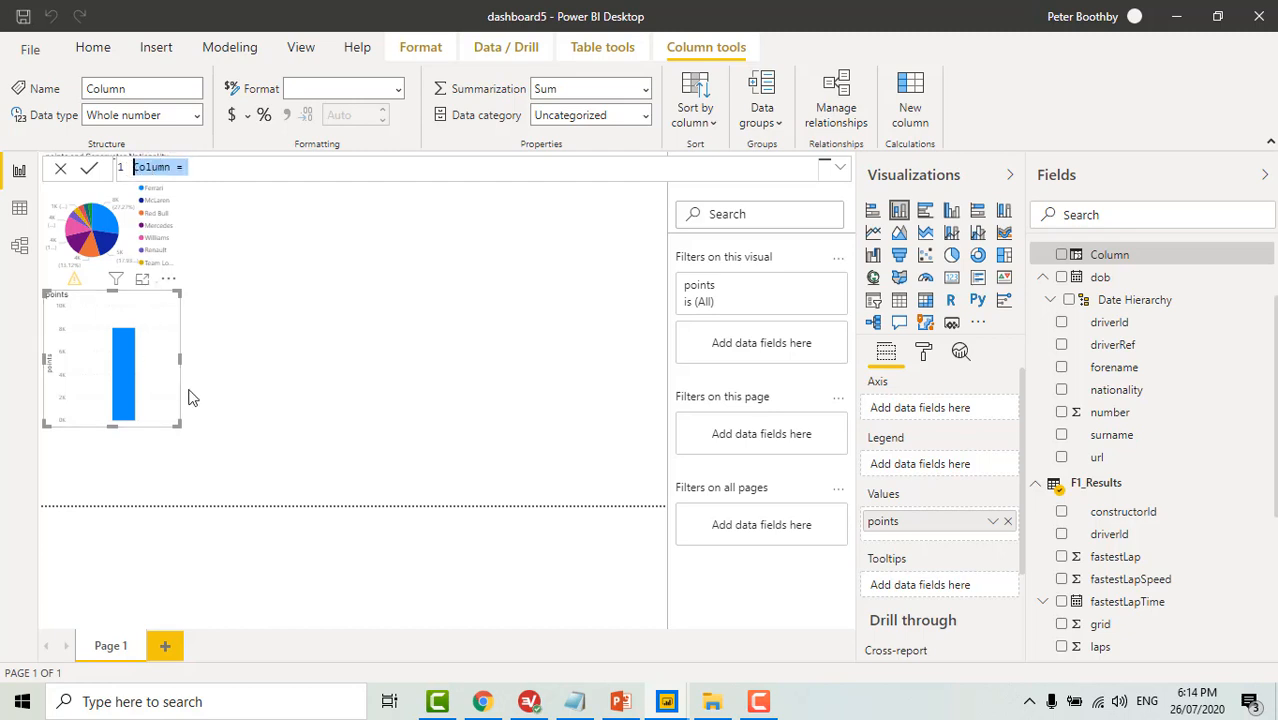
text(Driver Name = COMBINEVALUES(" ", F1_drivers[forename], F1_drivers[surname]))
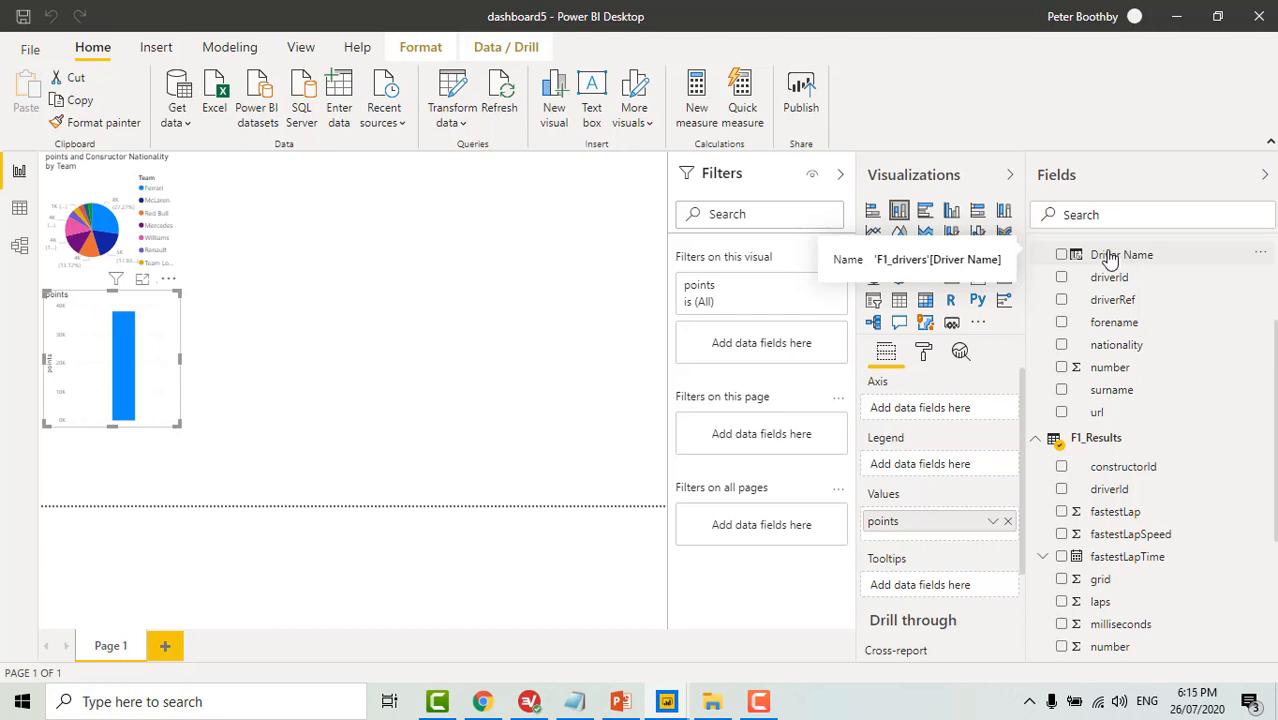
drag(1110, 258, 942, 409)
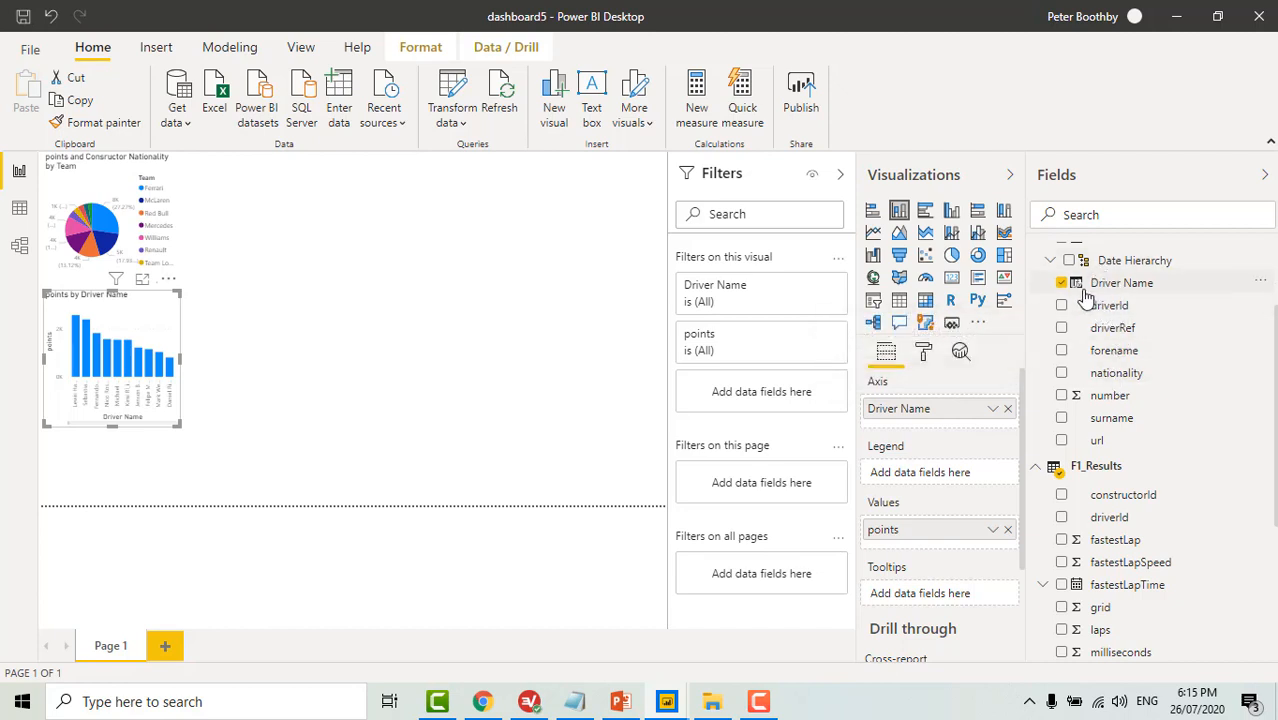
Rename the nationality field of the F1_drivers table as "Driver Nationality".
scroll(1086, 300, up, 2)
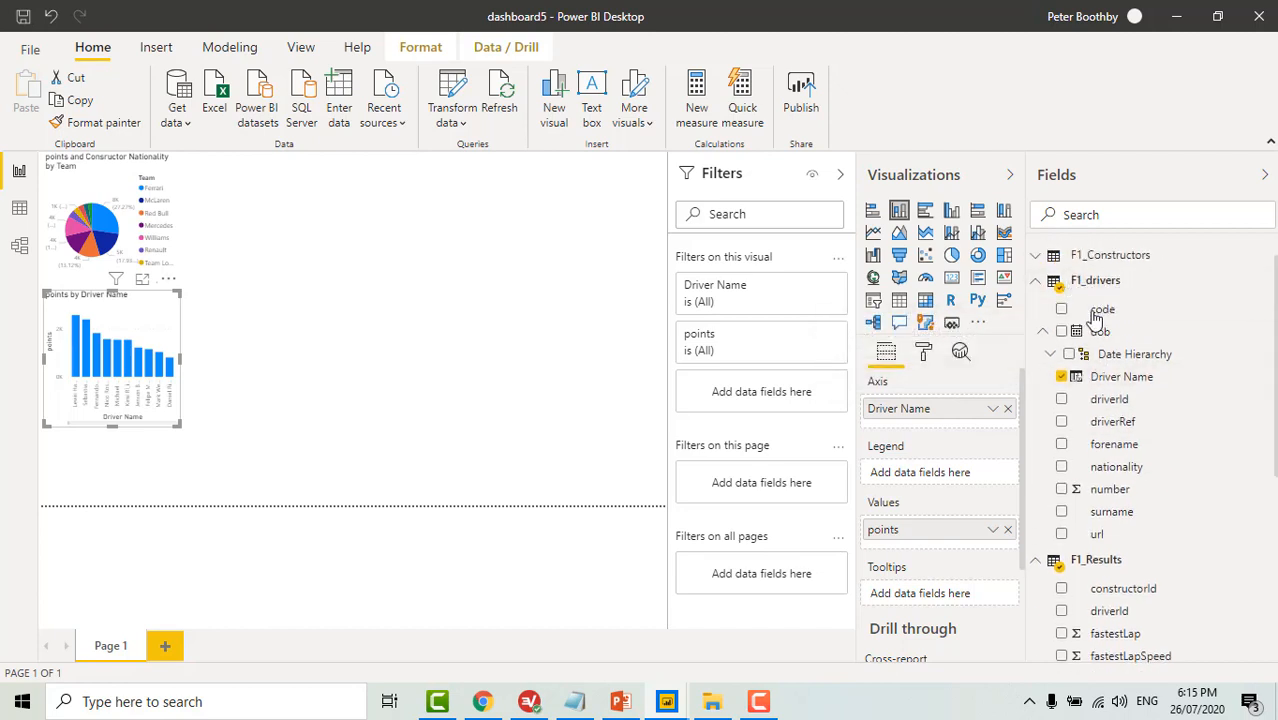
right_click(1120, 477)
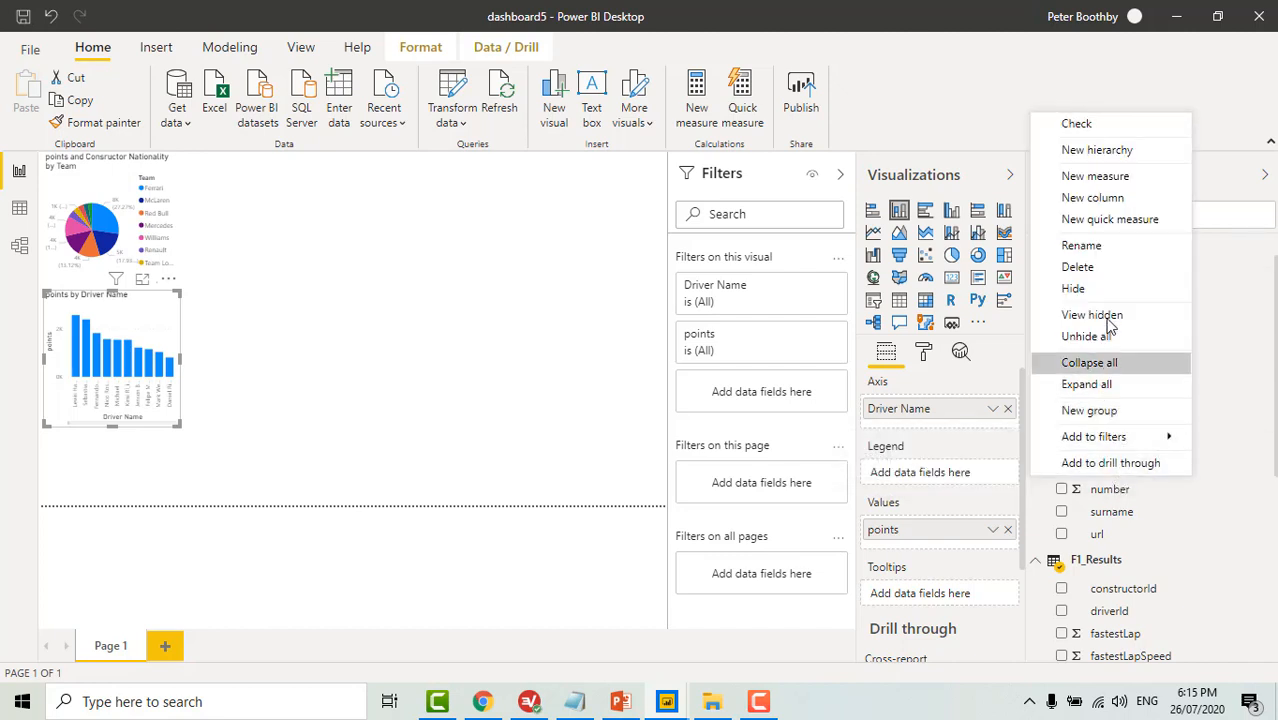
click(1081, 246)
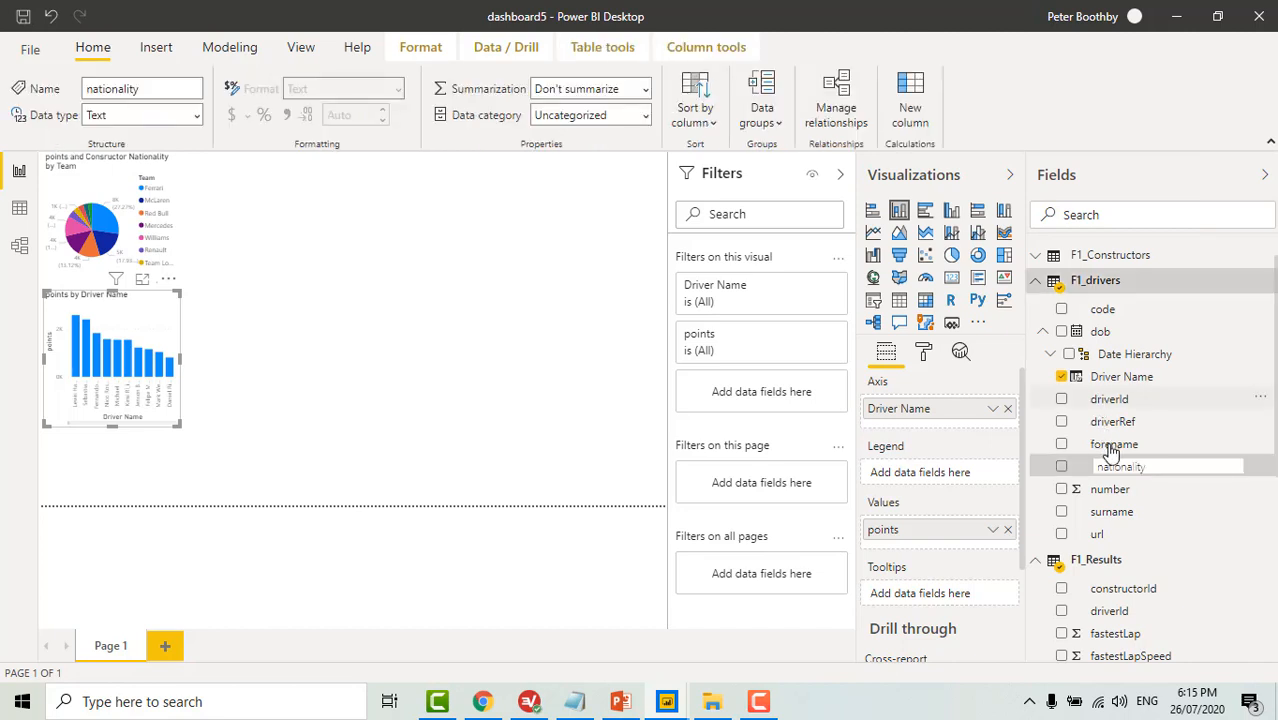
click(1096, 467)
text(Driv)
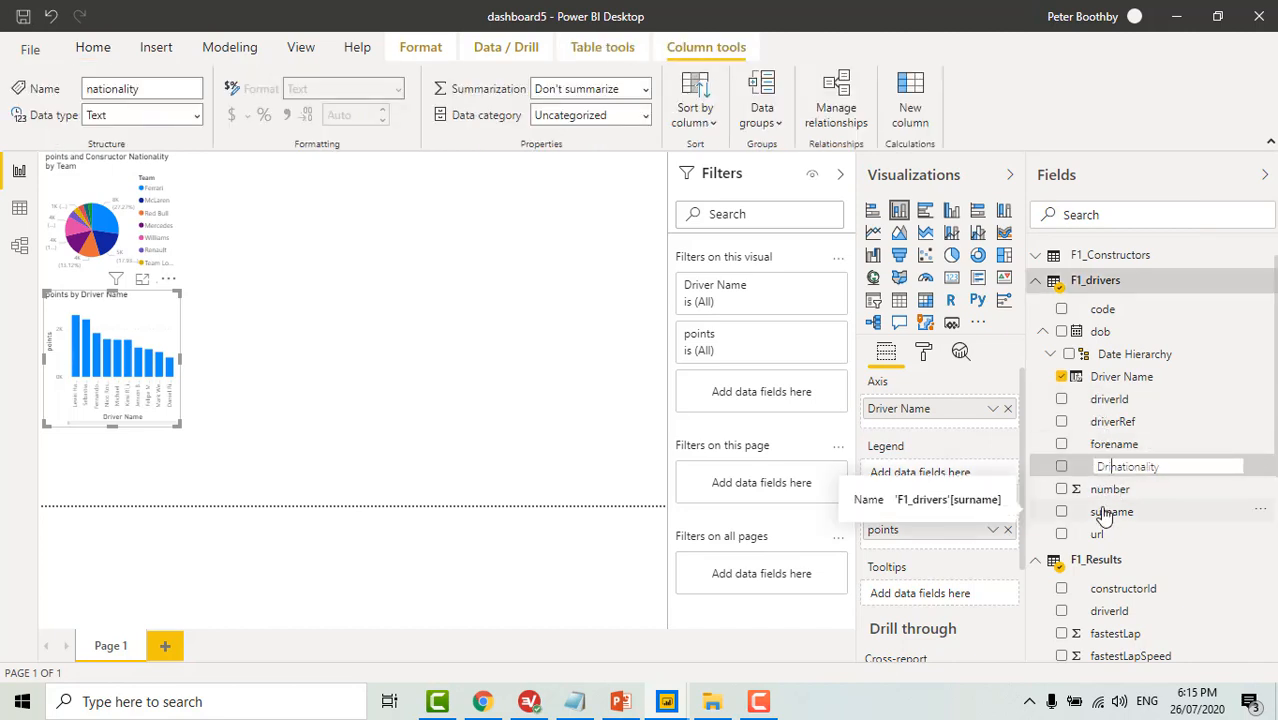
text(er)
key(Delete)
text(N)
key(Delete)
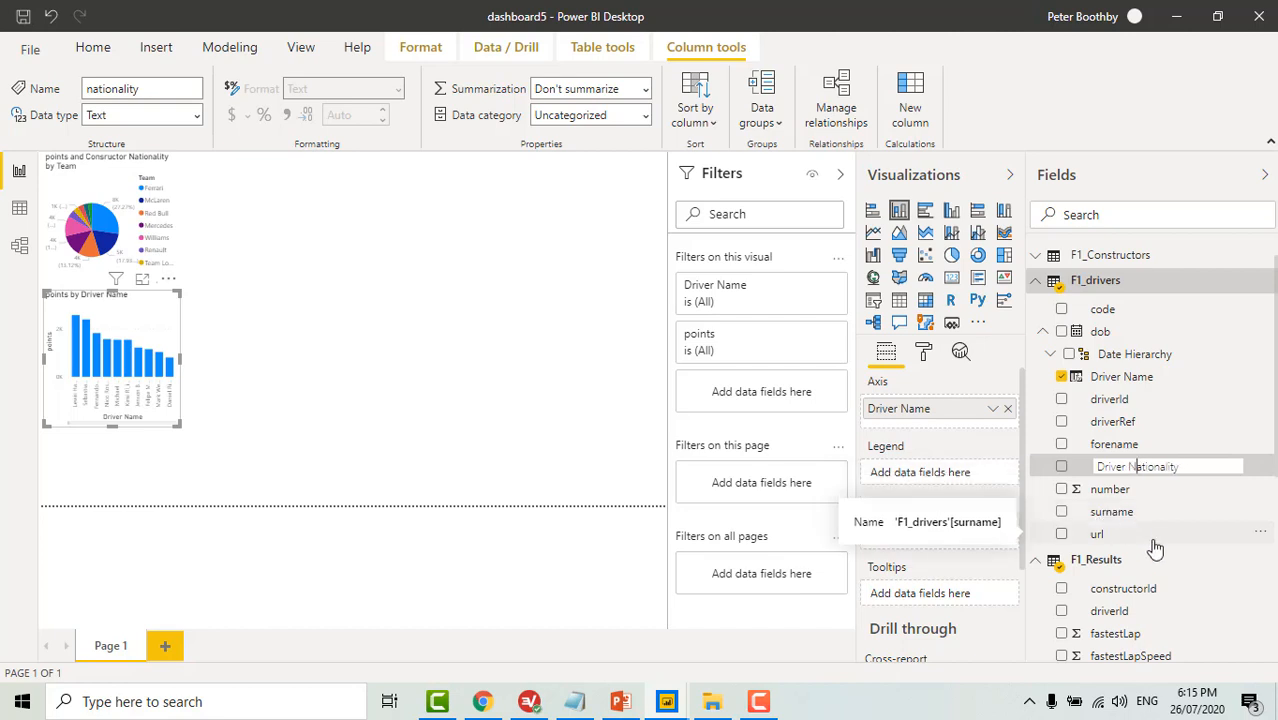
key(Return)
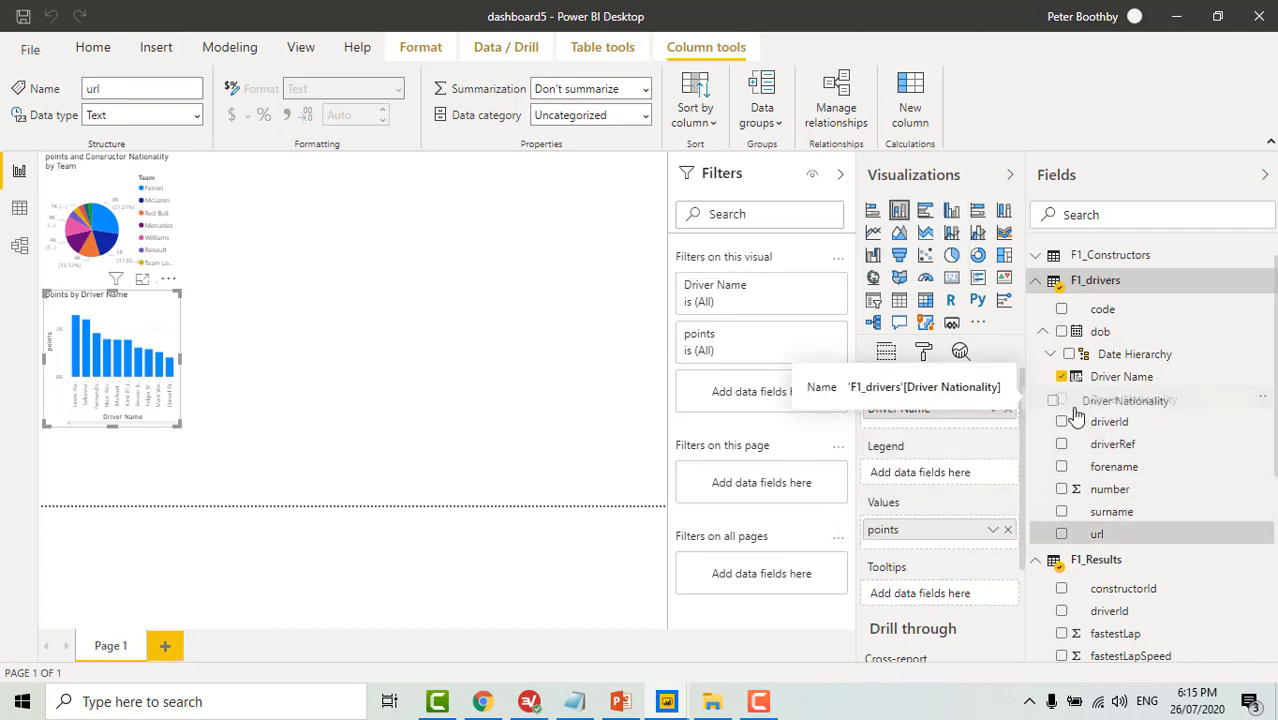
Use Driver Nationality as the column chart's legend and examine points by driver in focus mode before returning to the report.
drag(1100, 403, 920, 478)
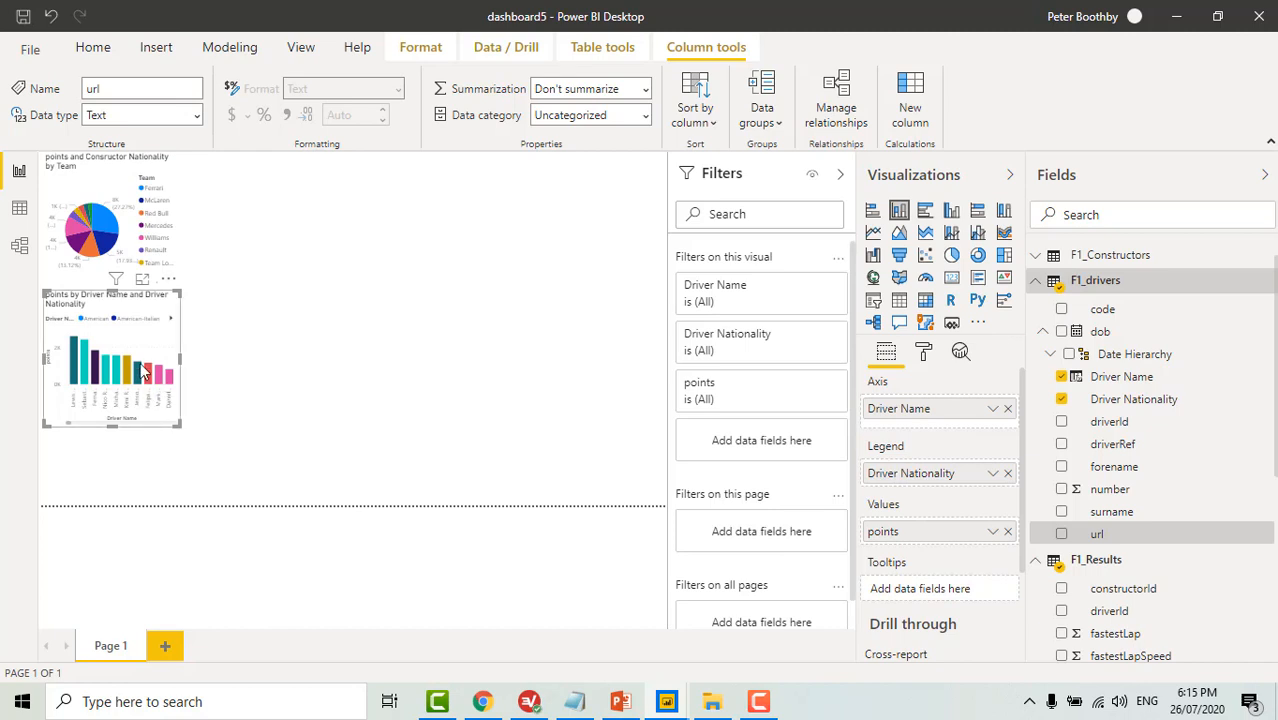
click(142, 283)
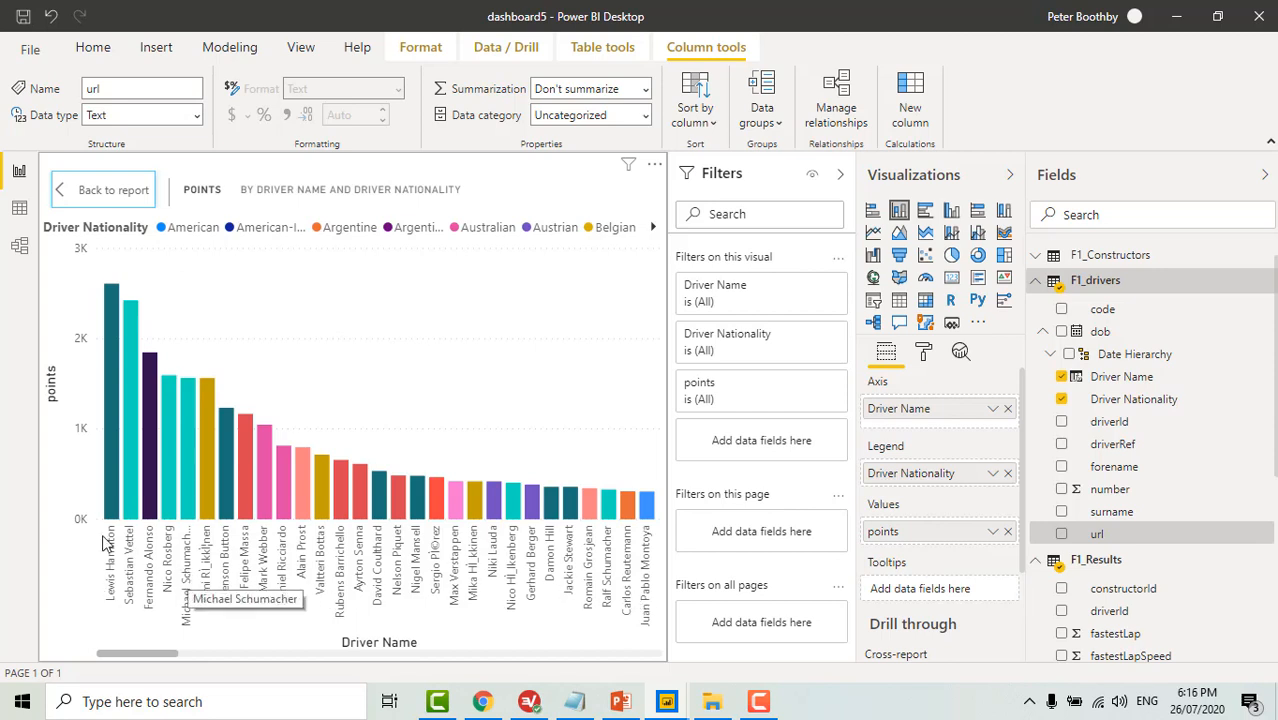
click(97, 193)
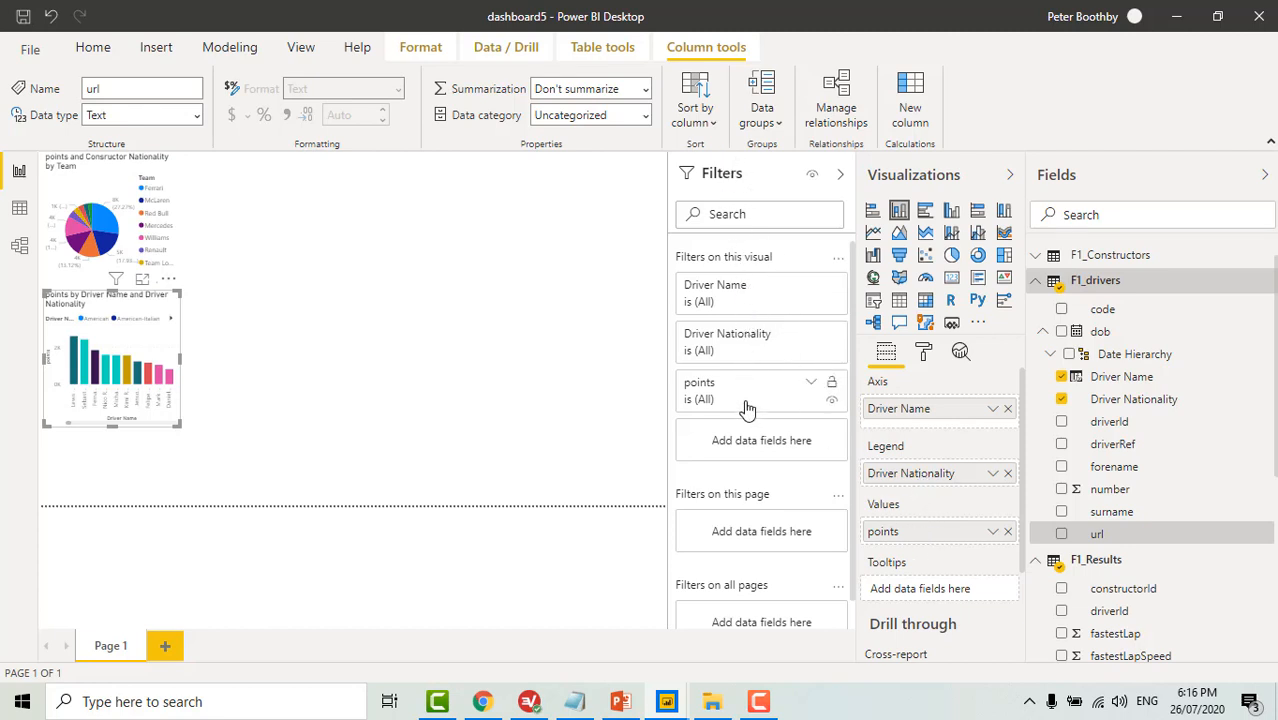
Filter the column chart's Driver Name to the top 10 by points from F1_Results.
click(812, 286)
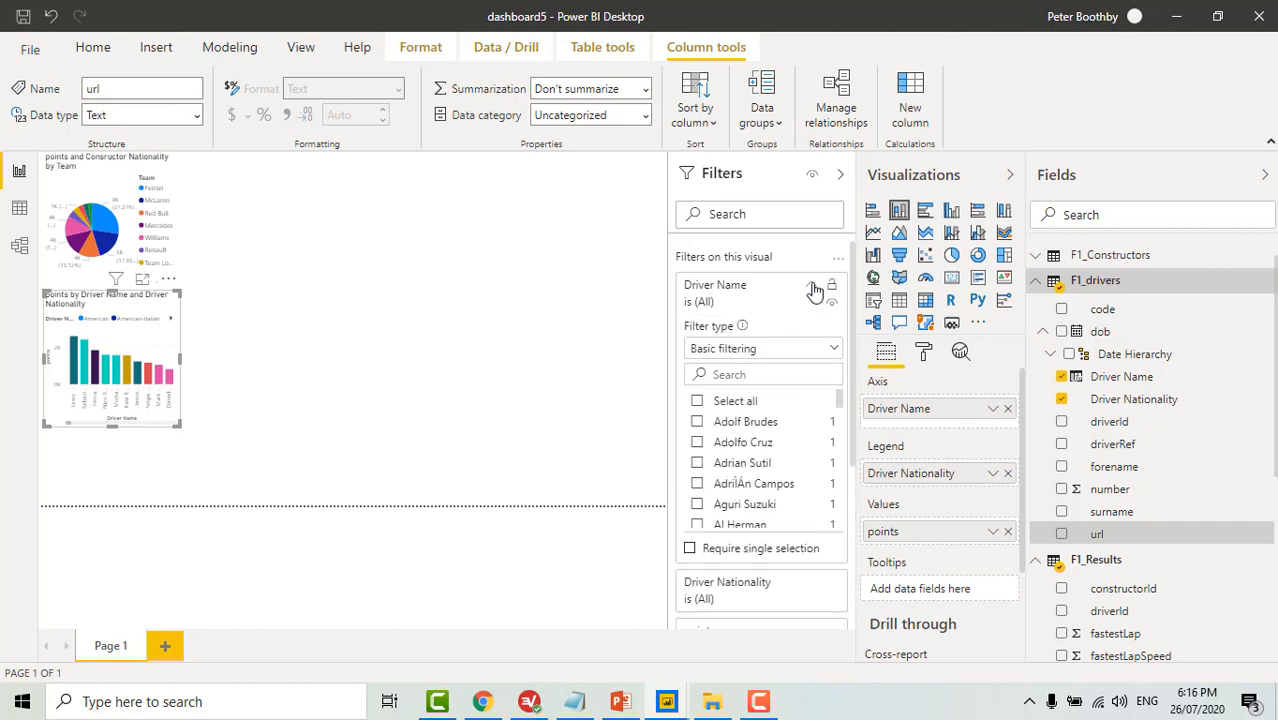
click(834, 348)
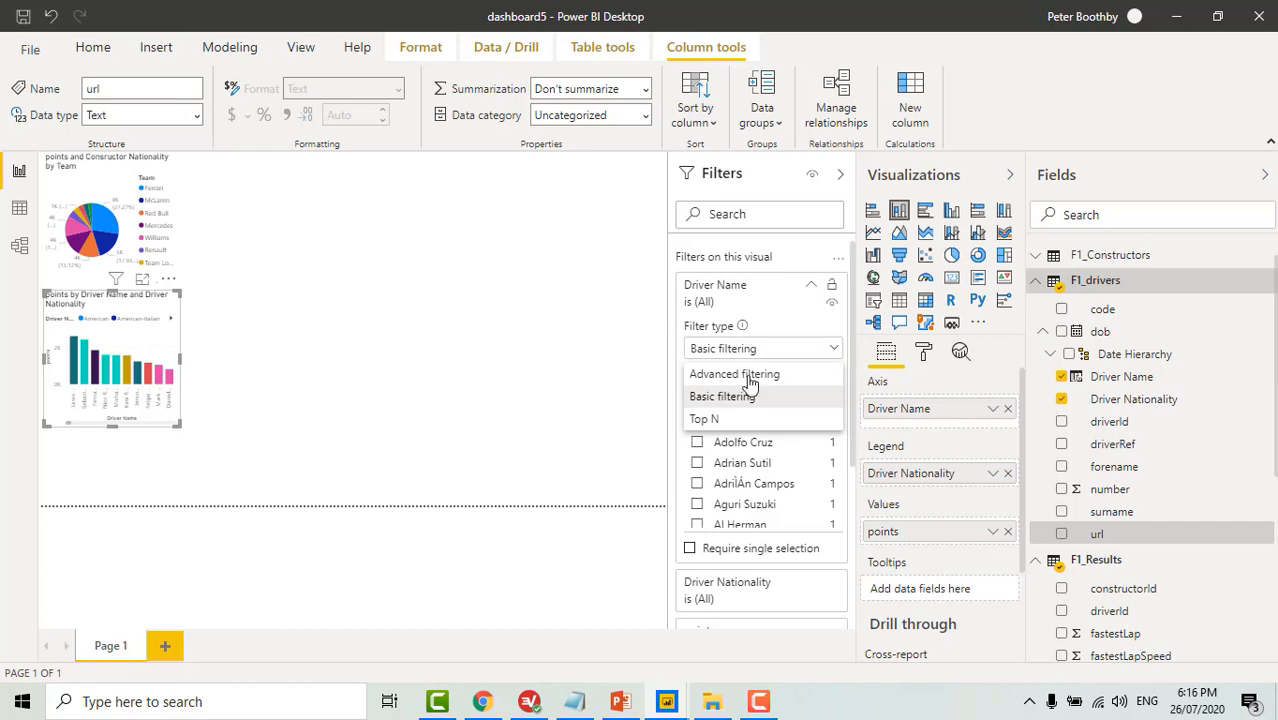
click(717, 420)
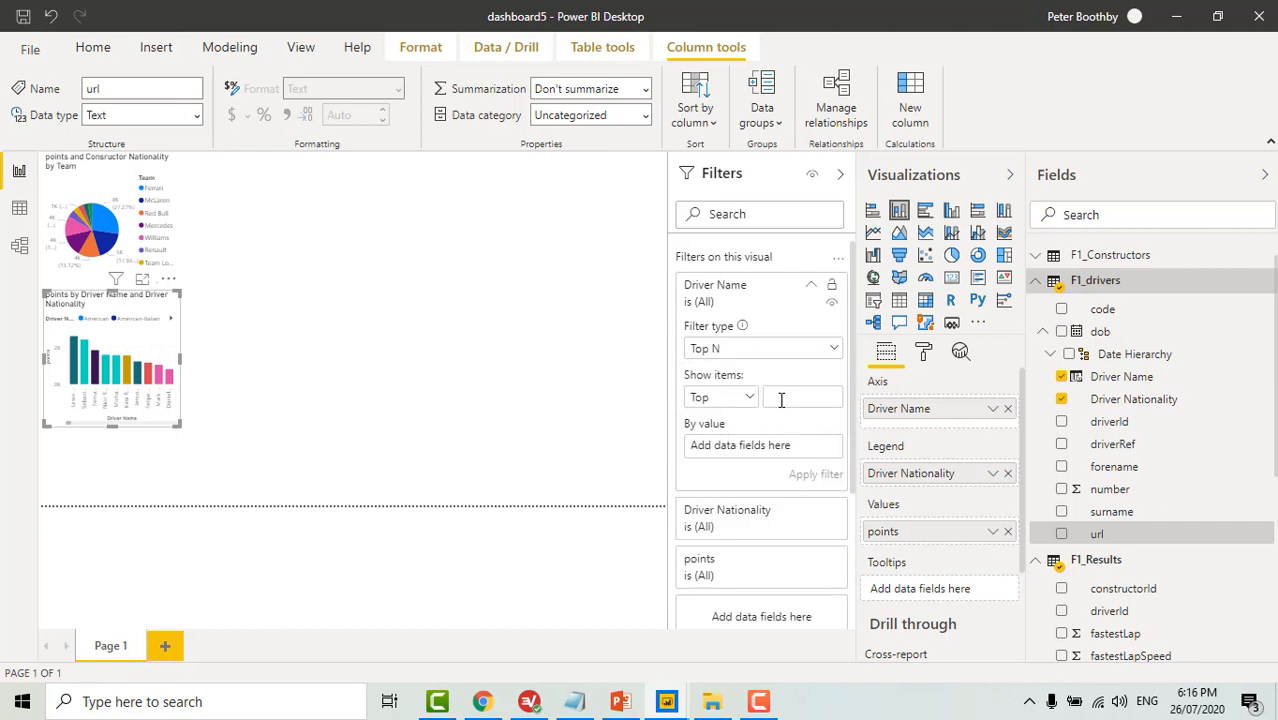
text(10)
scroll(1072, 543, down, 1)
scroll(1072, 543, down, 2)
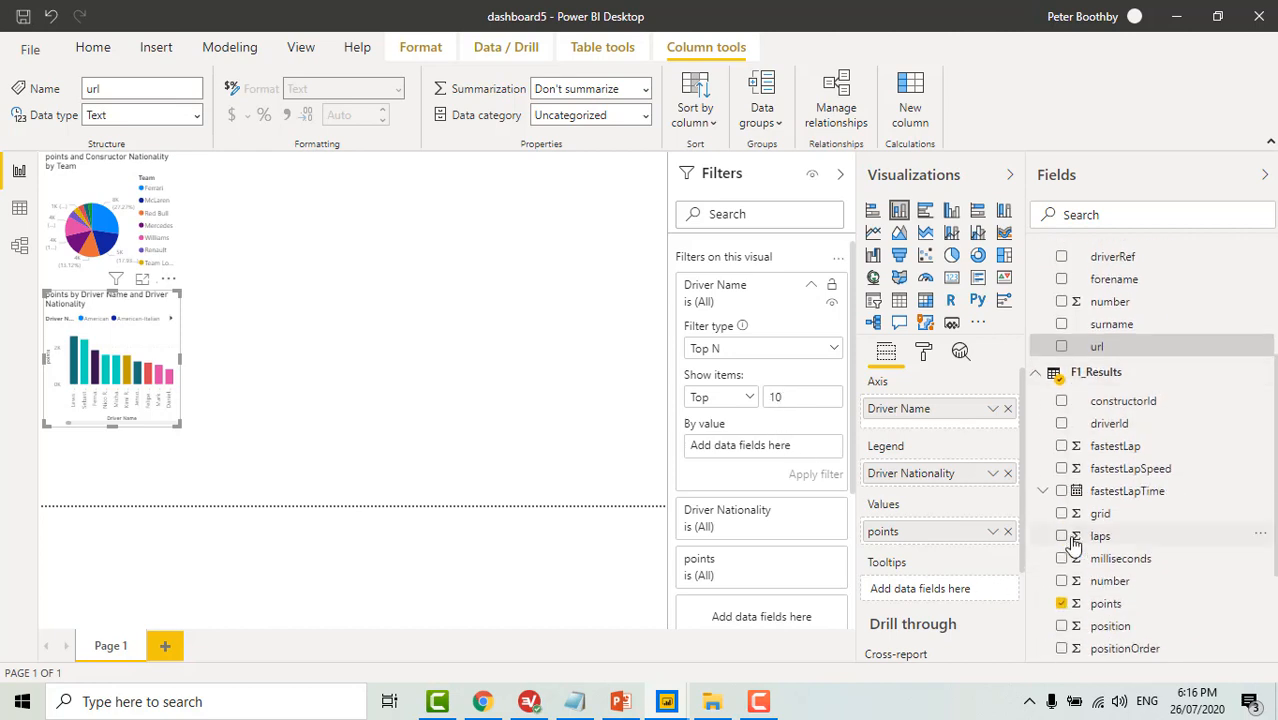
drag(1105, 603, 767, 452)
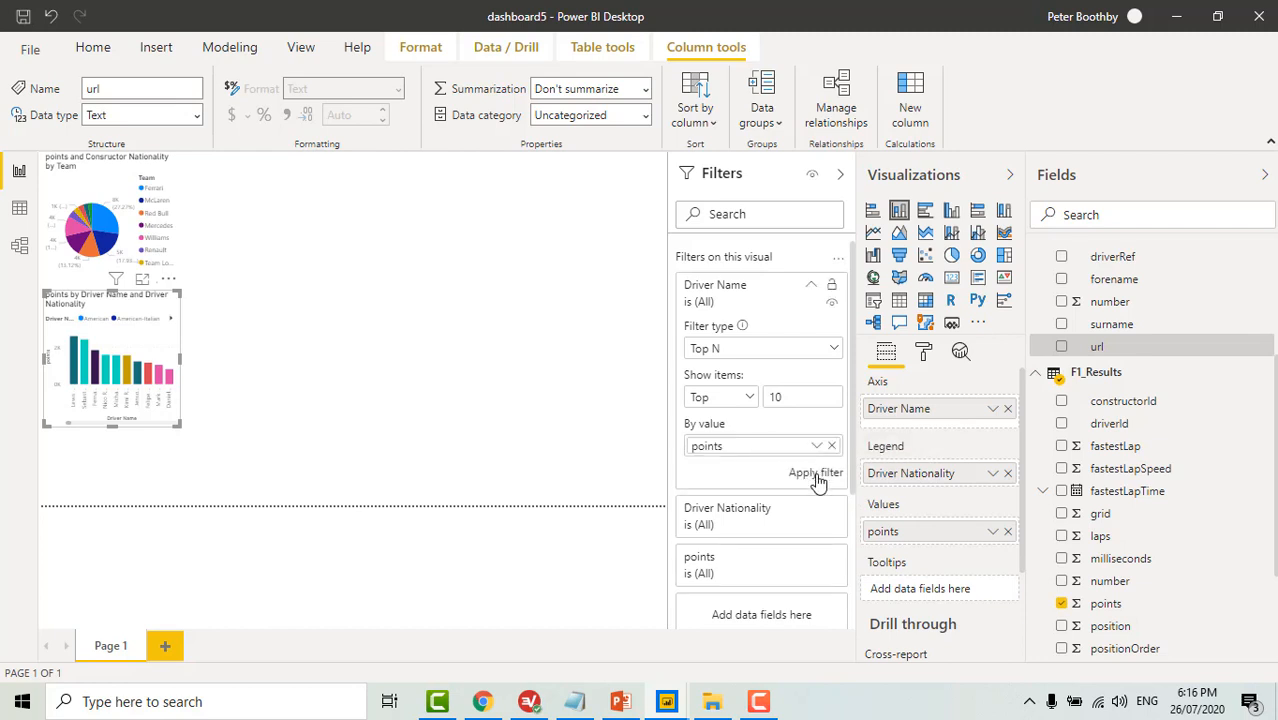
click(815, 473)
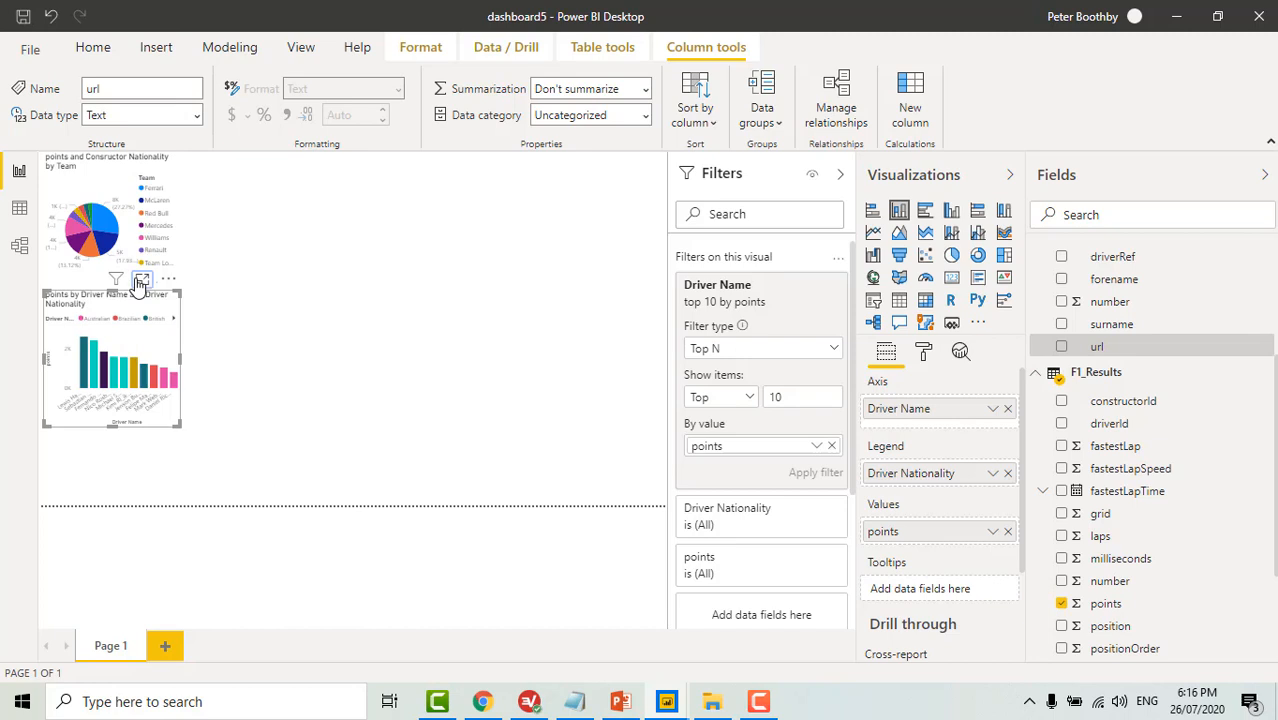
Examine the filtered driver points chart in focus mode and return to the report.
click(141, 281)
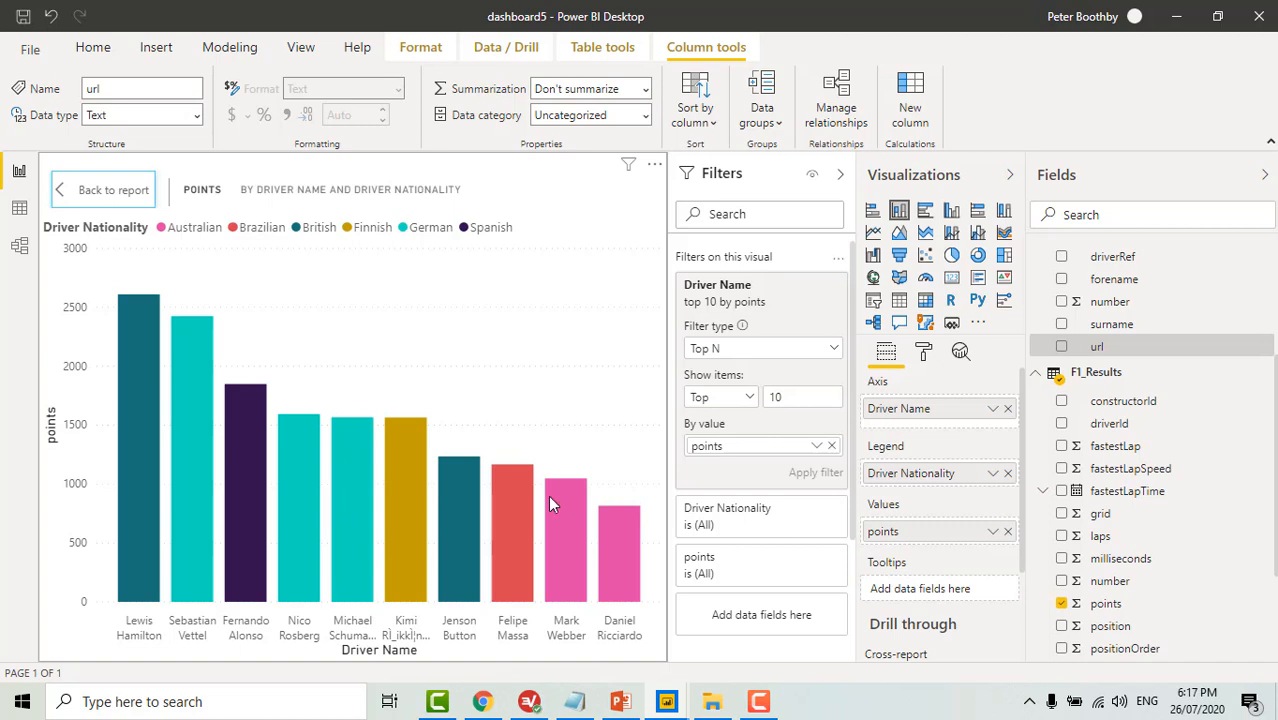
mouse_move(571, 508)
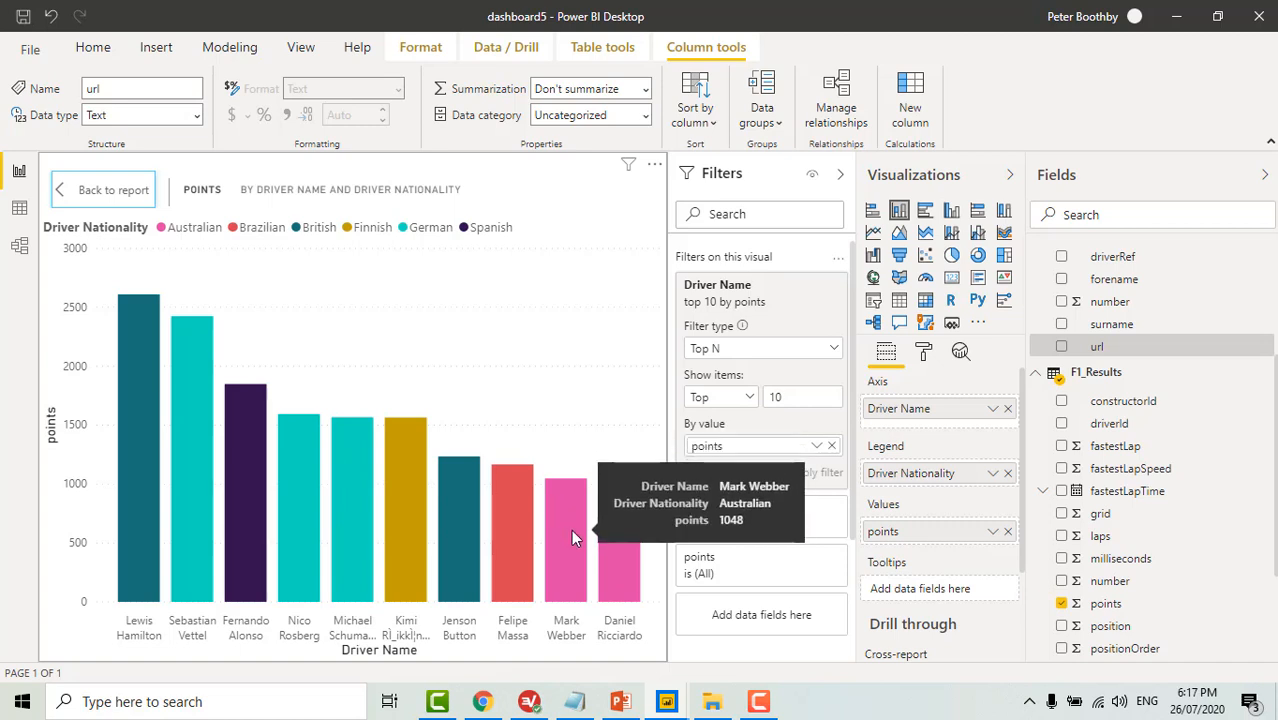
click(106, 196)
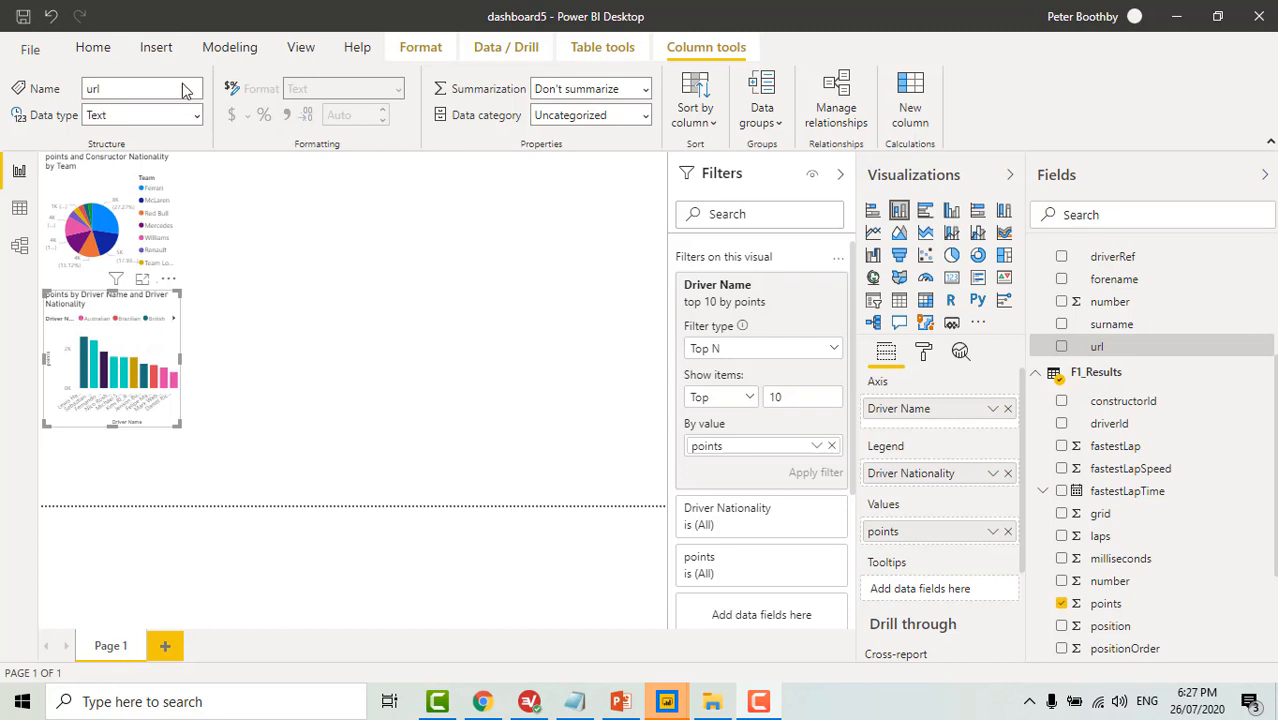
Add a key influencers visual beside the pie chart and set it to analyze points from F1_Results.
click(90, 50)
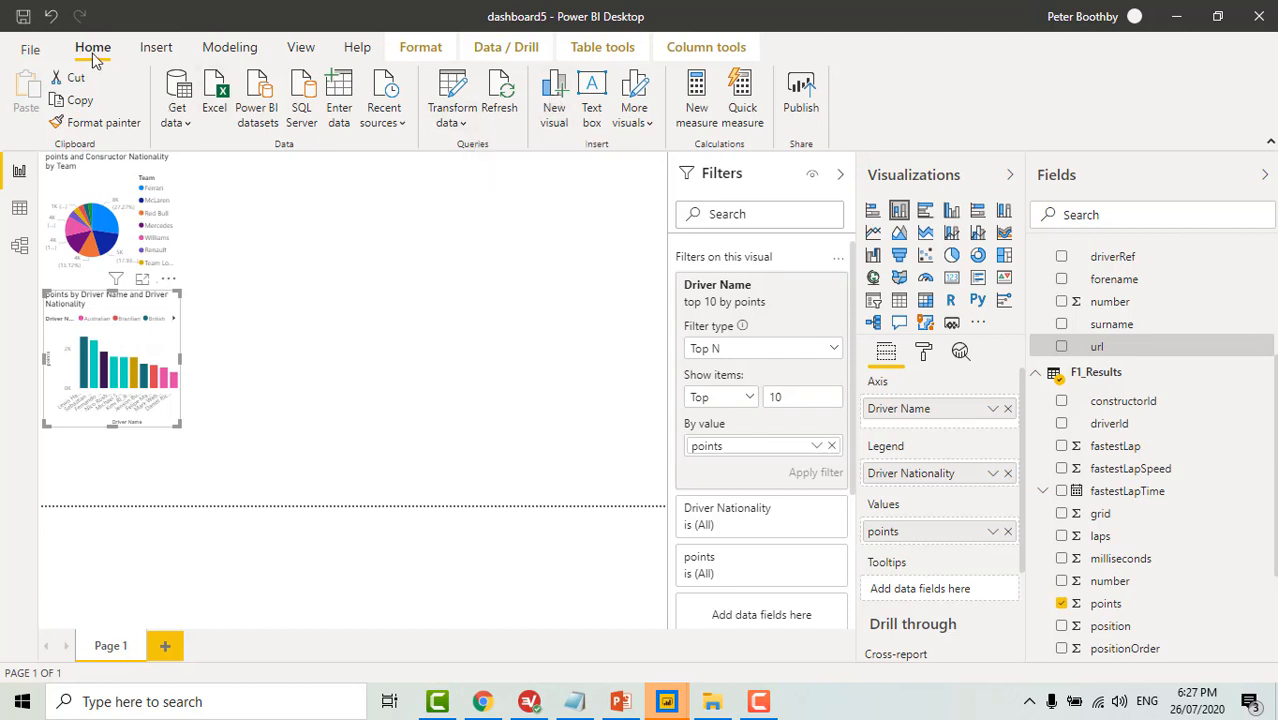
click(553, 103)
drag(117, 468, 256, 274)
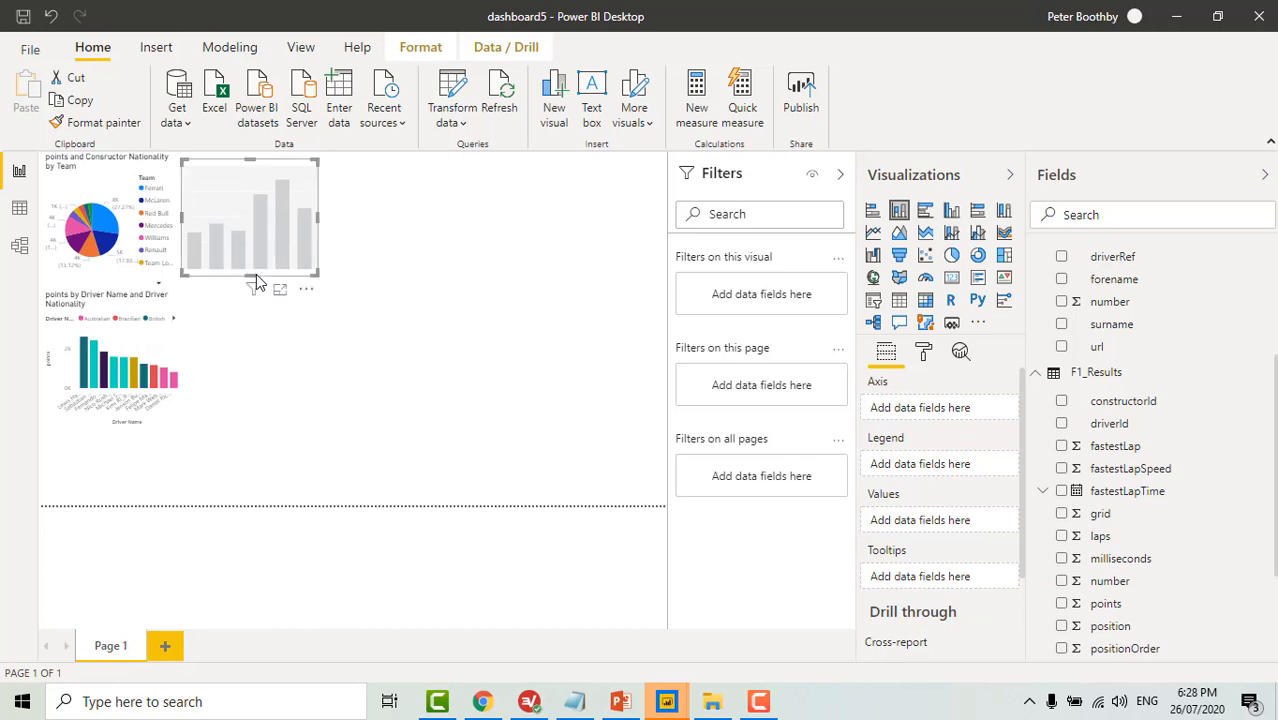
click(1004, 300)
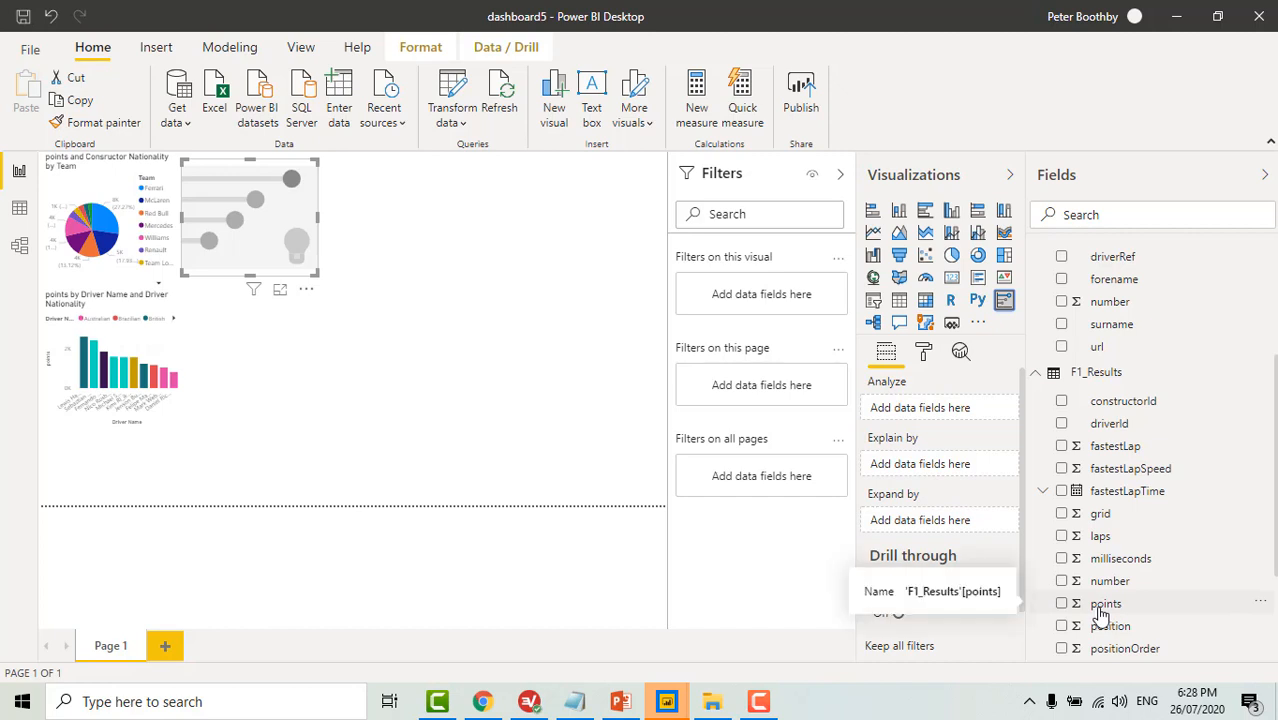
drag(1100, 610, 920, 418)
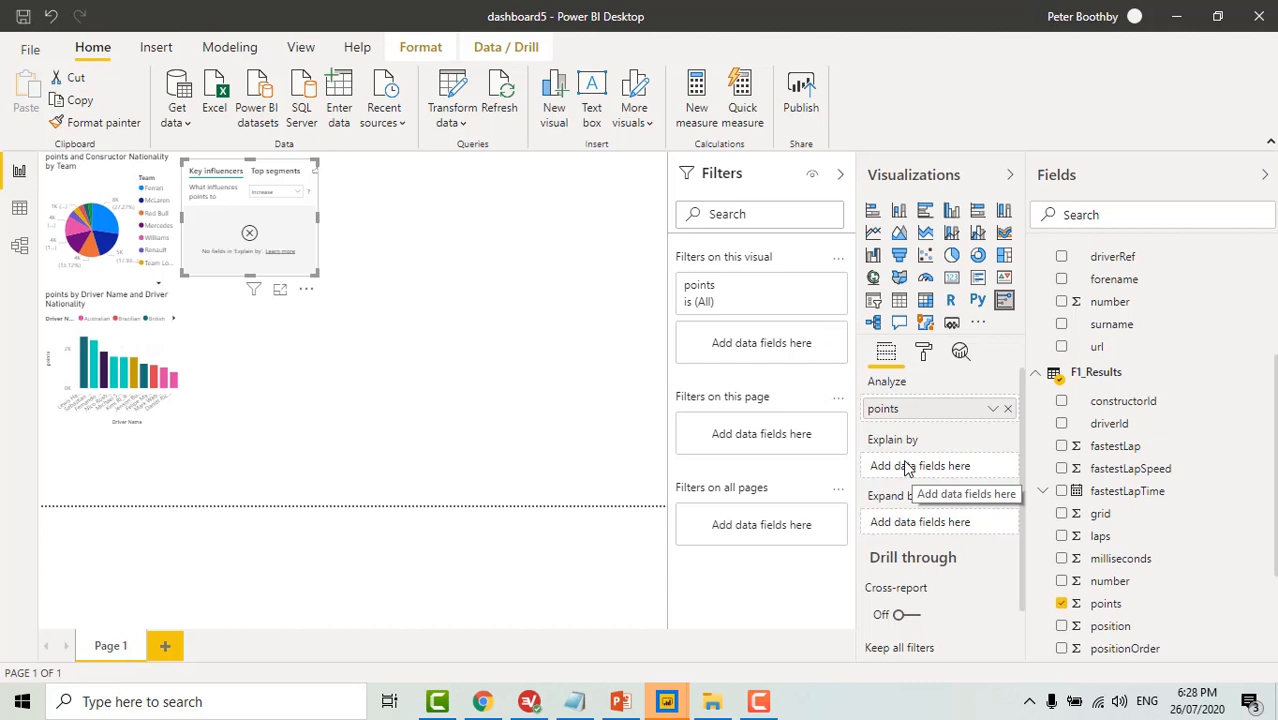
Explain points in the key influencers visual by Driver Nationality from F1_drivers and Team from F1_Constructors.
scroll(1140, 470, up, 3)
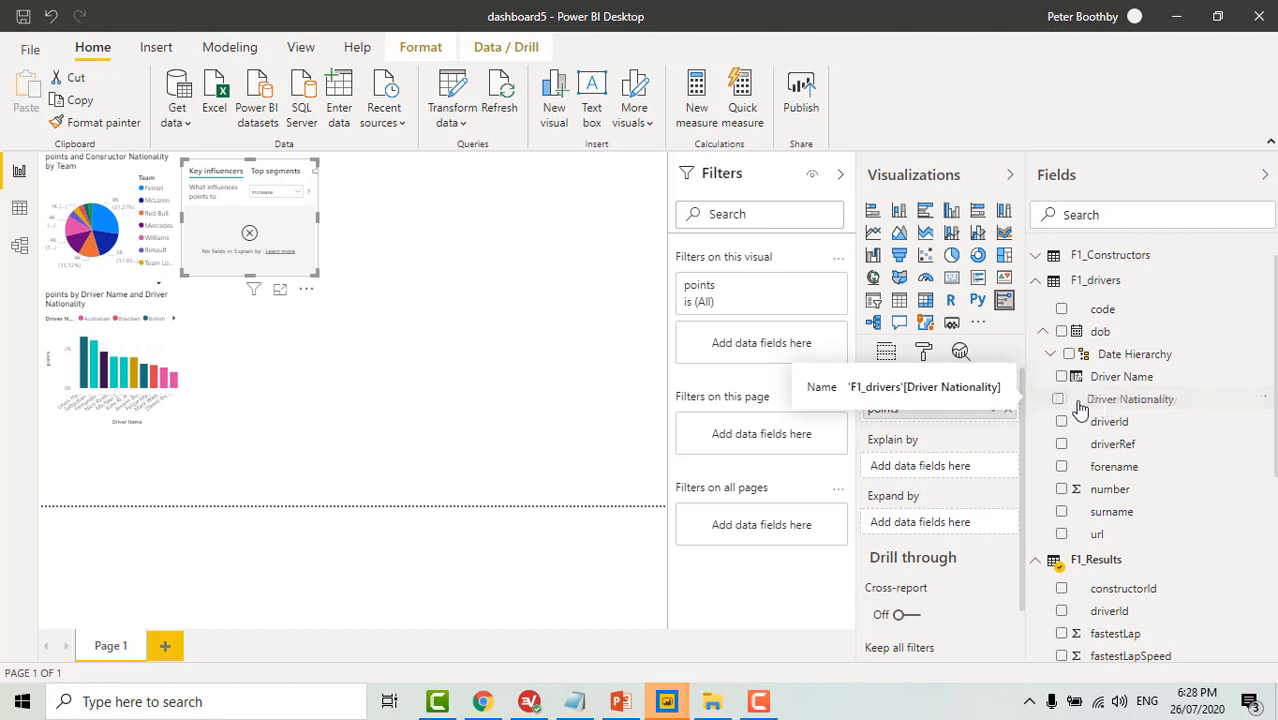
drag(1108, 400, 924, 468)
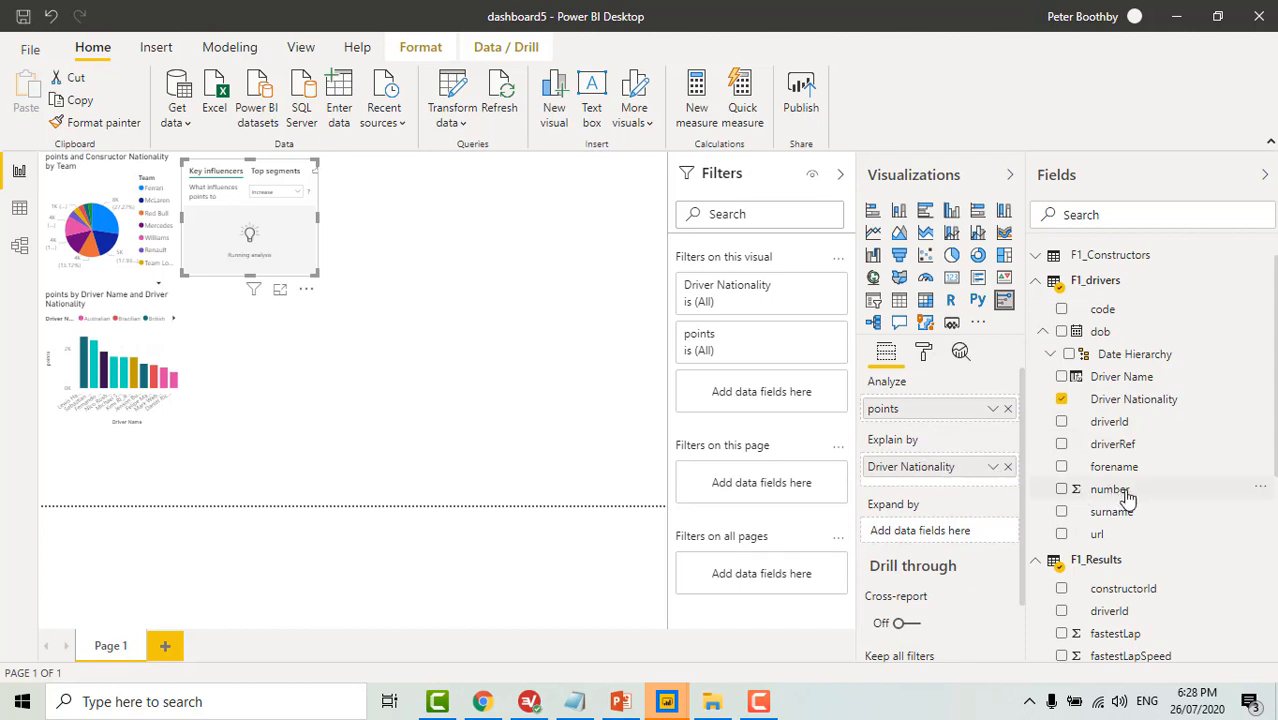
scroll(1150, 500, up, 1)
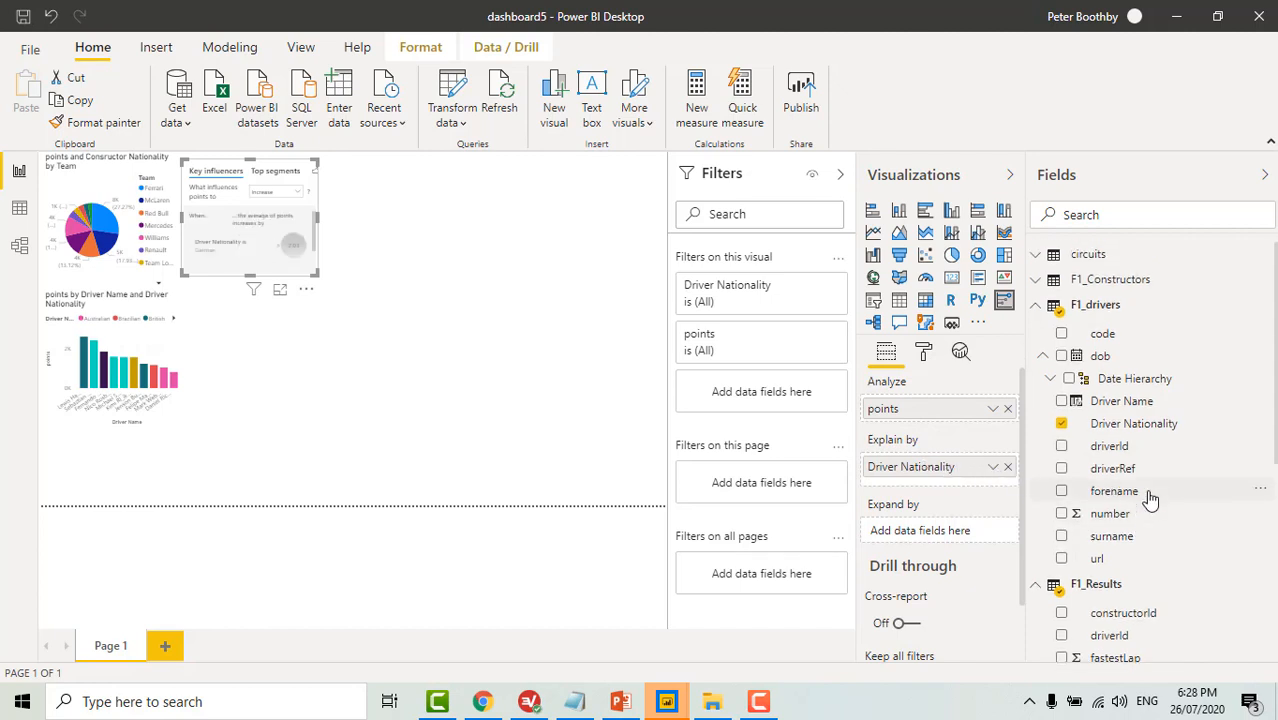
click(1039, 282)
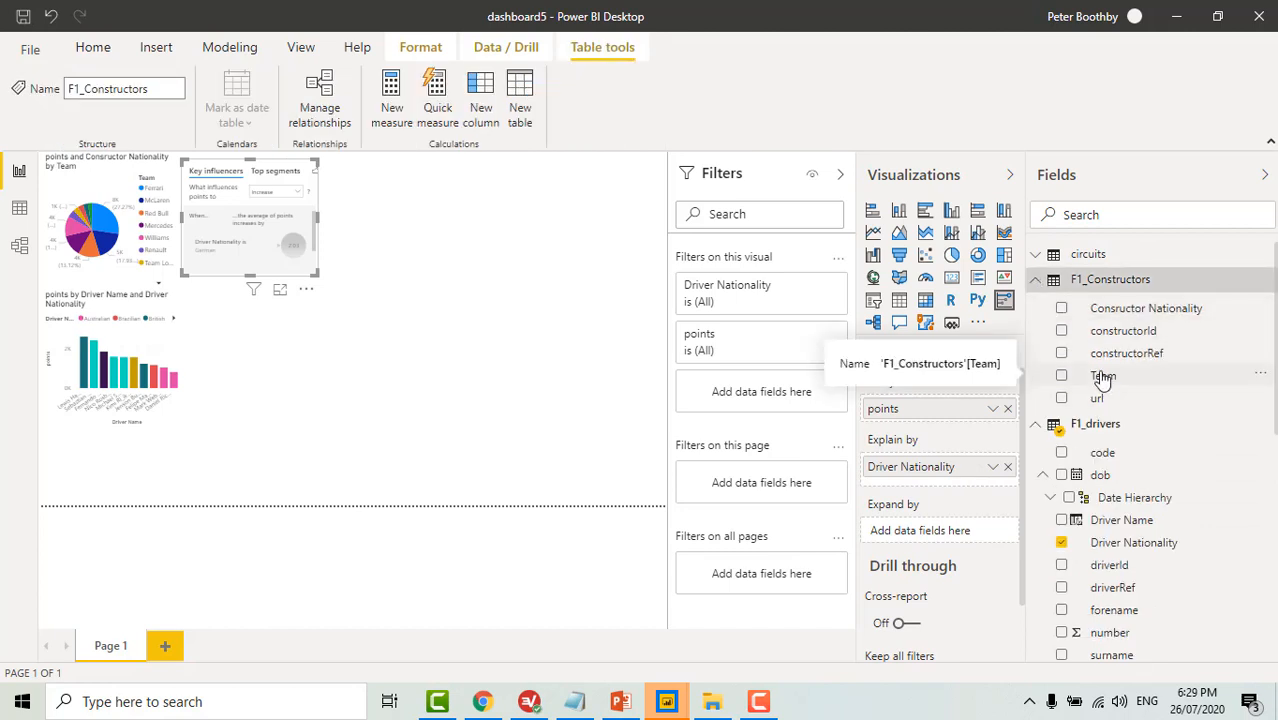
drag(1107, 385, 929, 486)
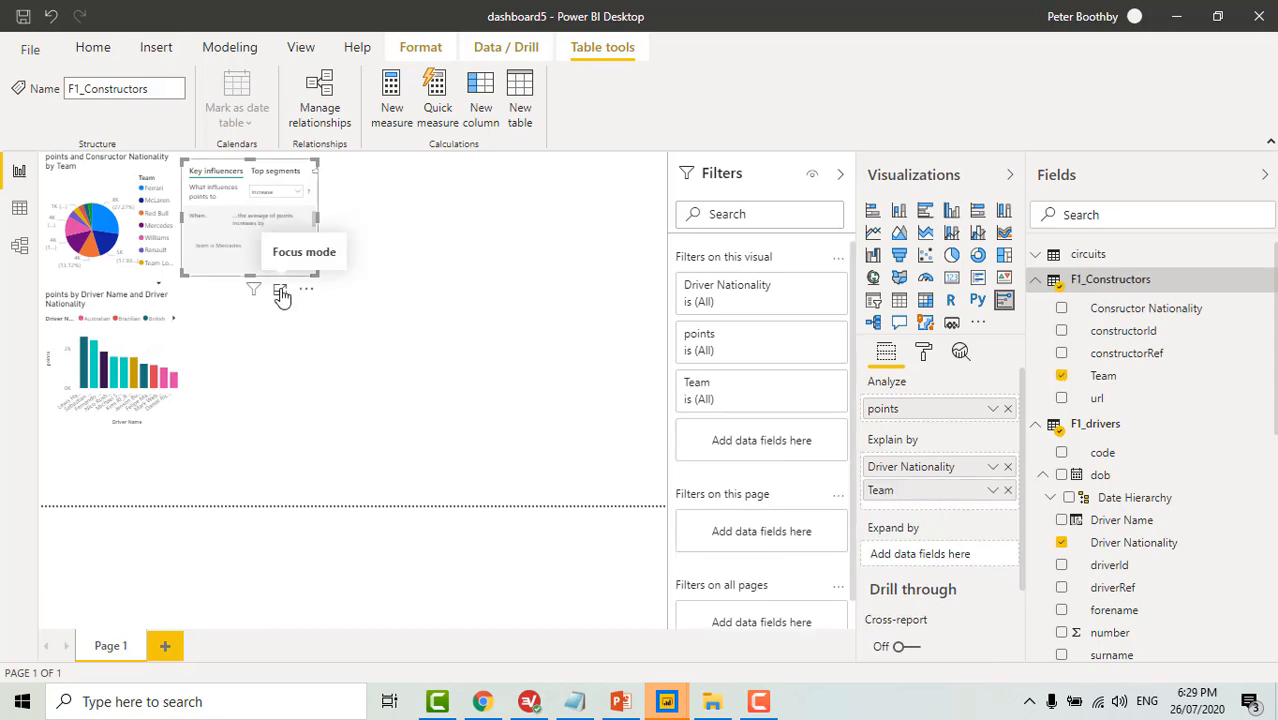
Examine in focus mode which teams and driver nationalities influence points to increase.
click(280, 291)
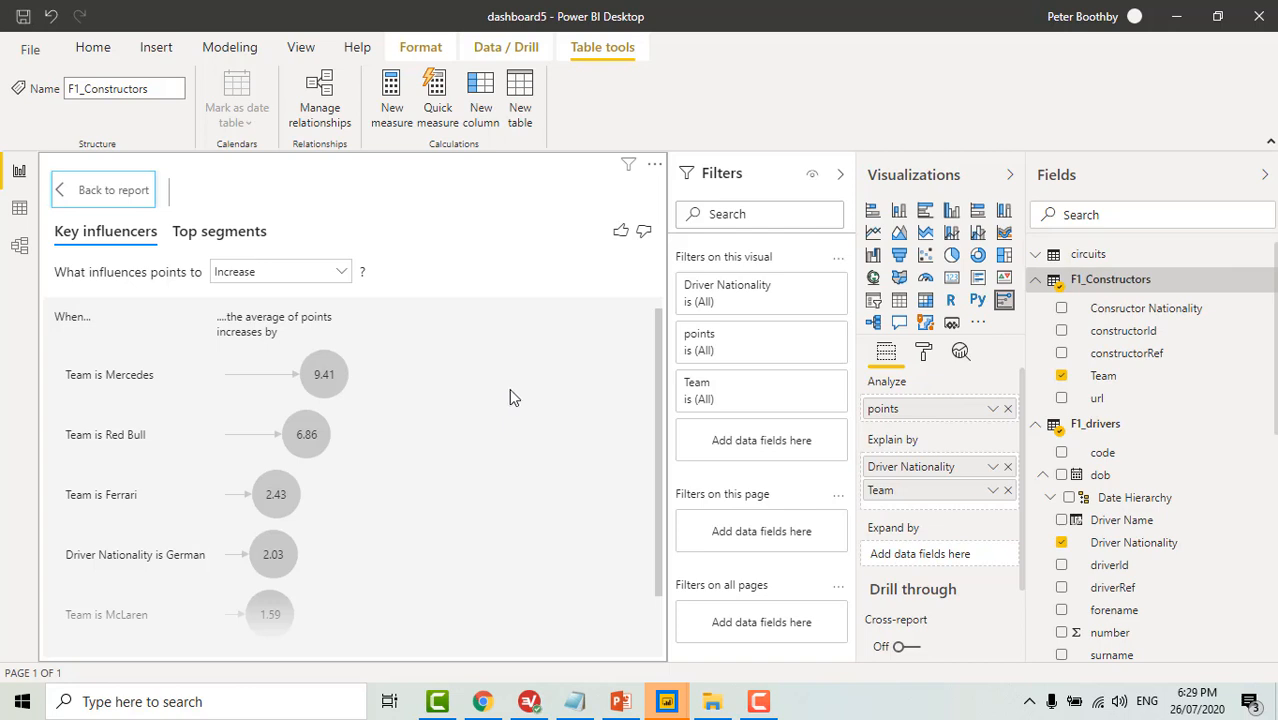
scroll(501, 396, down, 1)
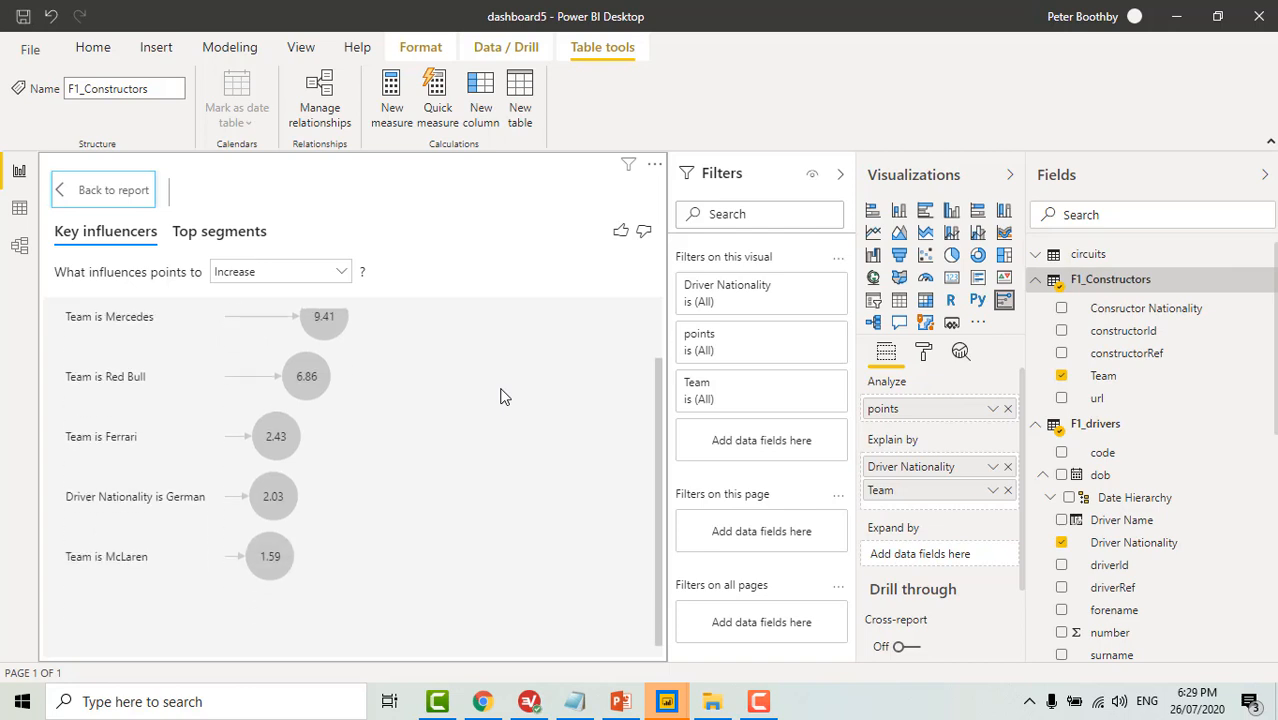
scroll(501, 396, up, 1)
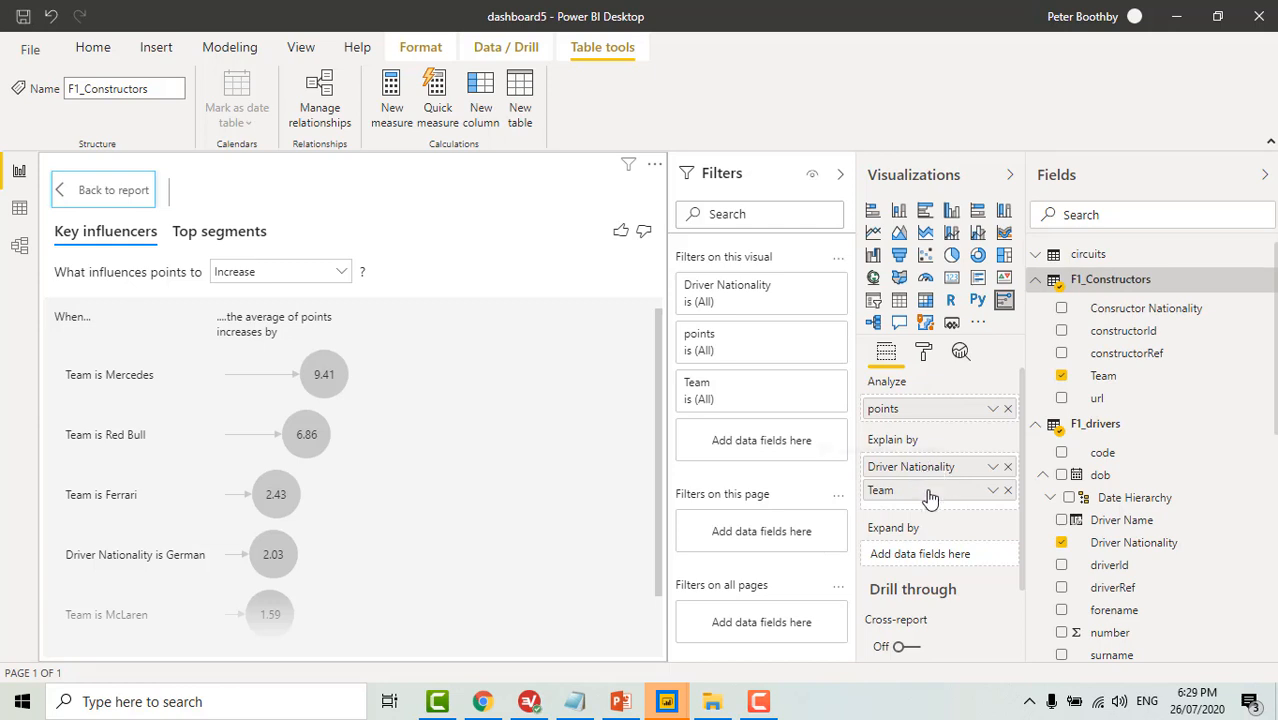
drag(930, 497, 487, 478)
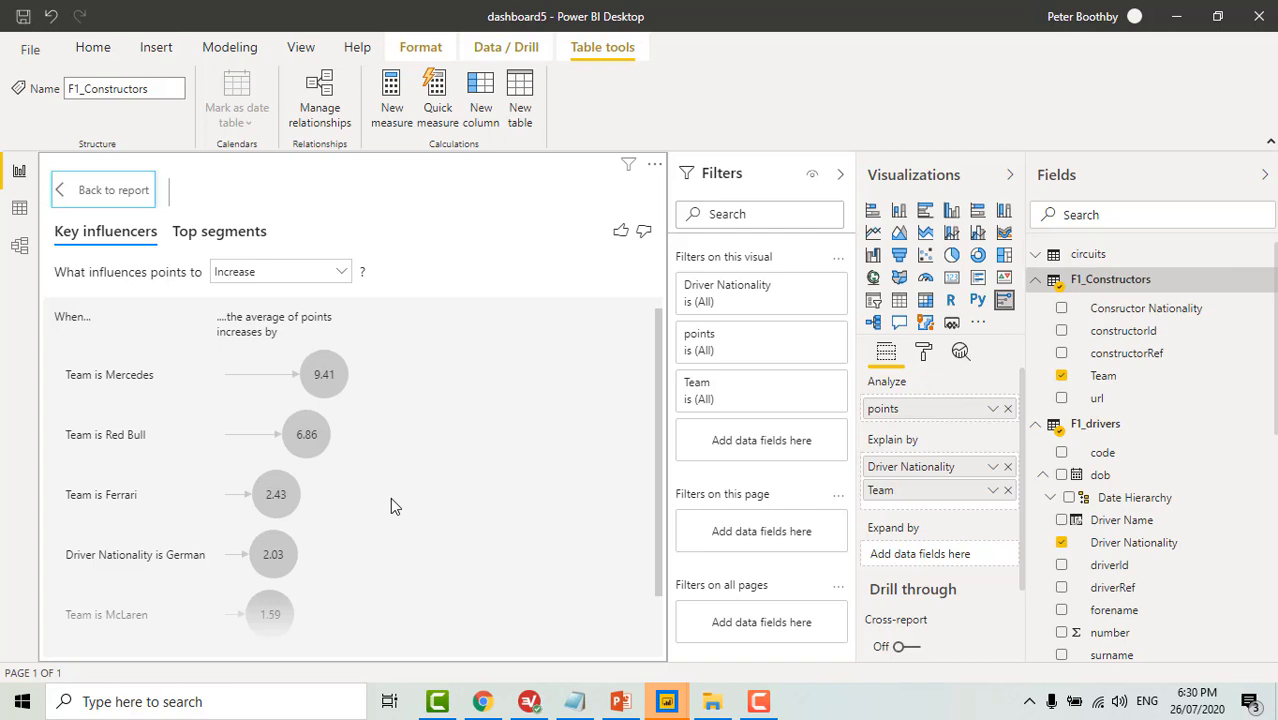
scroll(390, 497, down, 1)
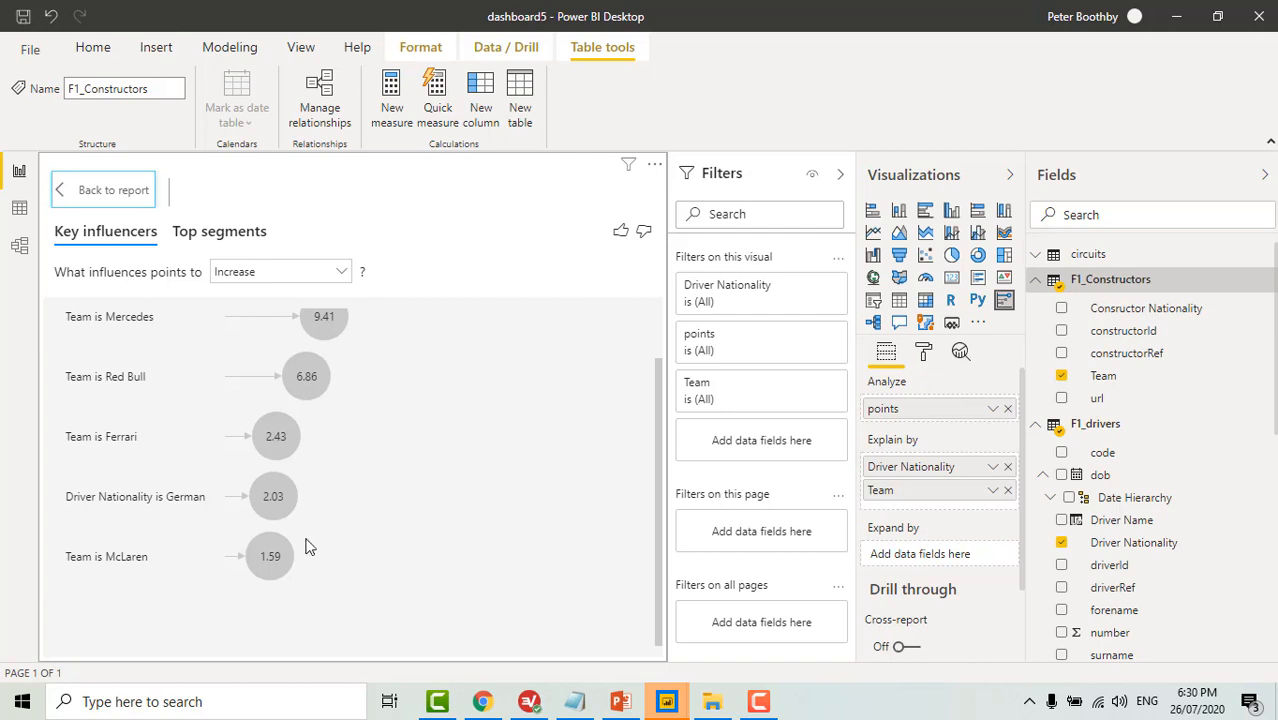
scroll(320, 584, up, 1)
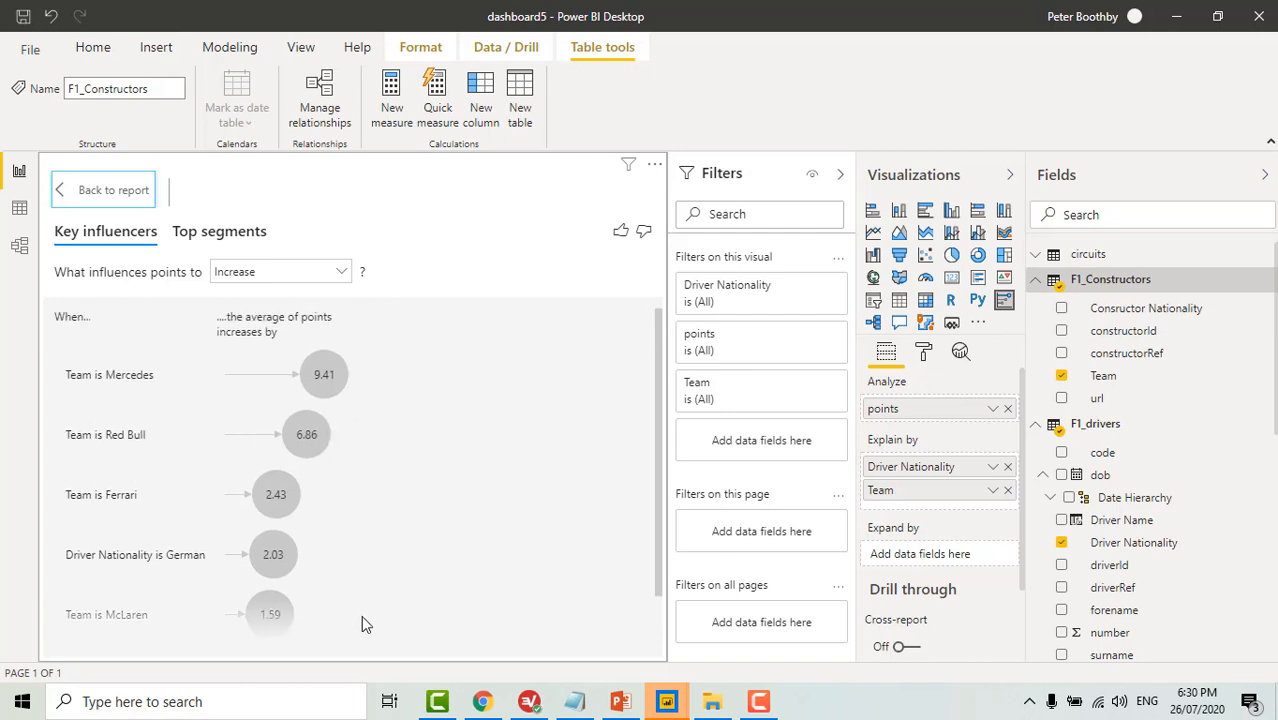
scroll(361, 615, down, 1)
scroll(371, 600, up, 1)
scroll(395, 373, down, 2)
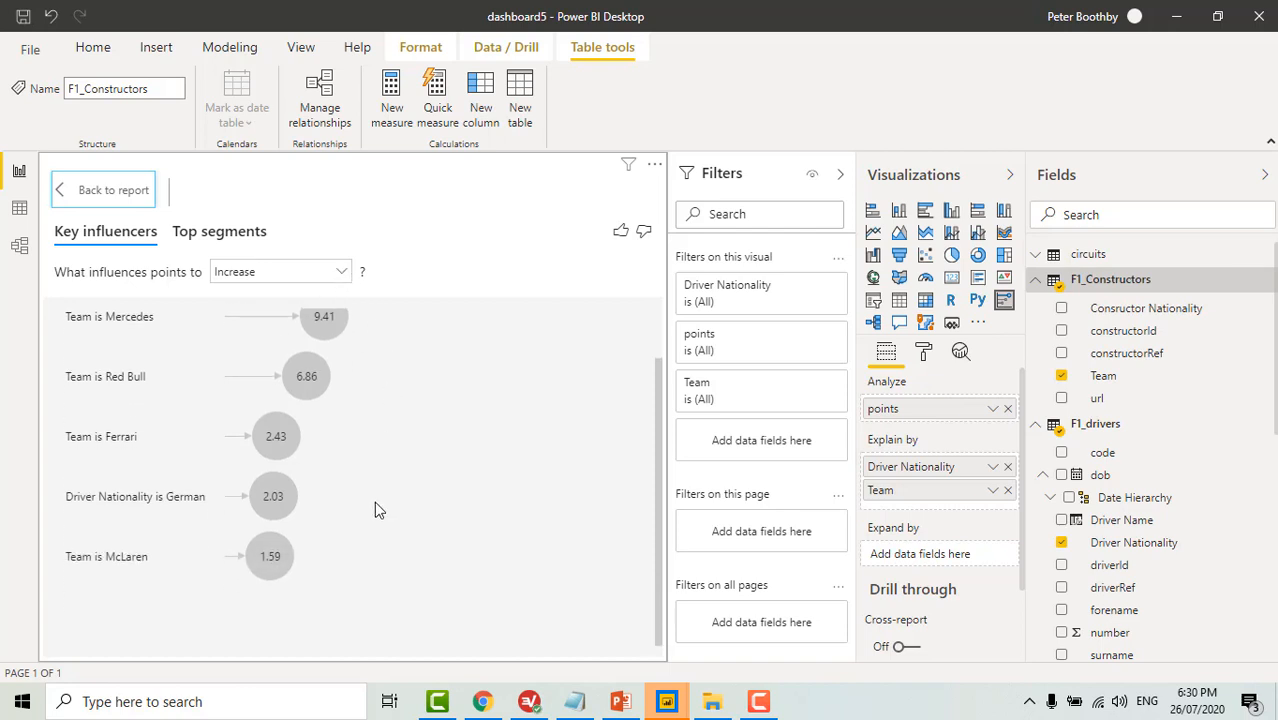
scroll(375, 503, up, 2)
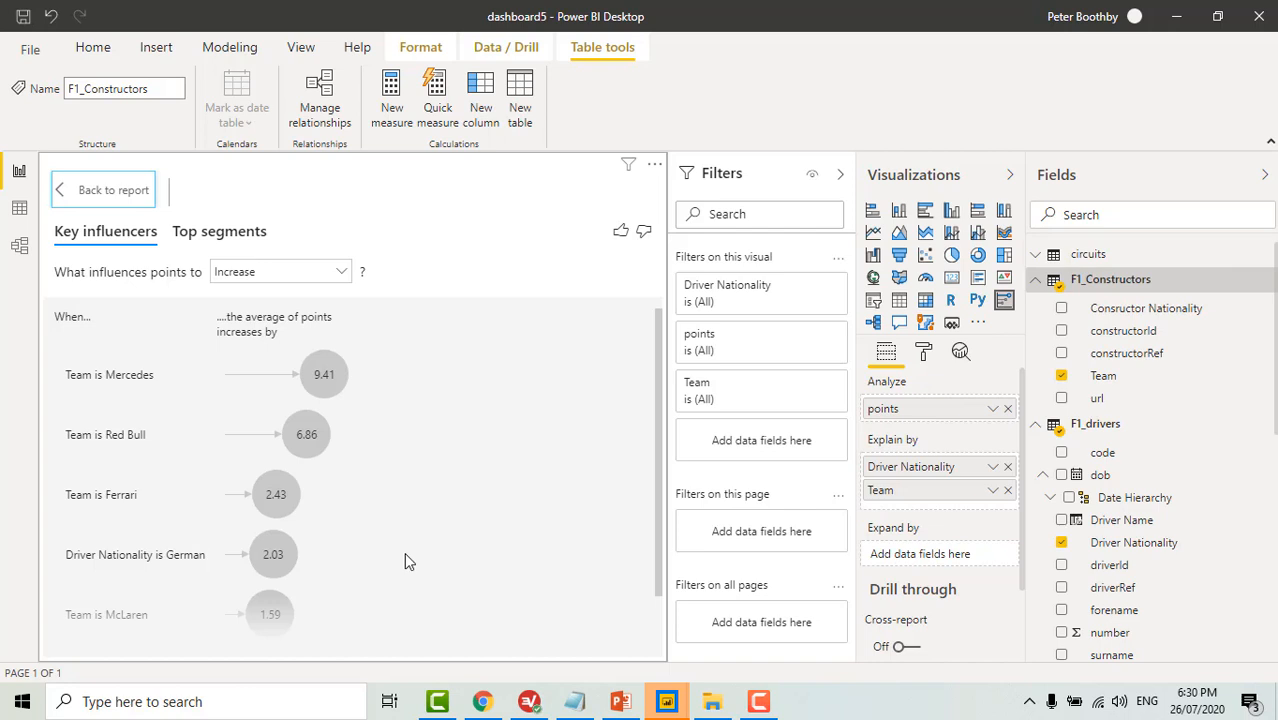
Set the key influencers visual to show what influences points to Decrease, and review the full list before returning to the report.
click(342, 270)
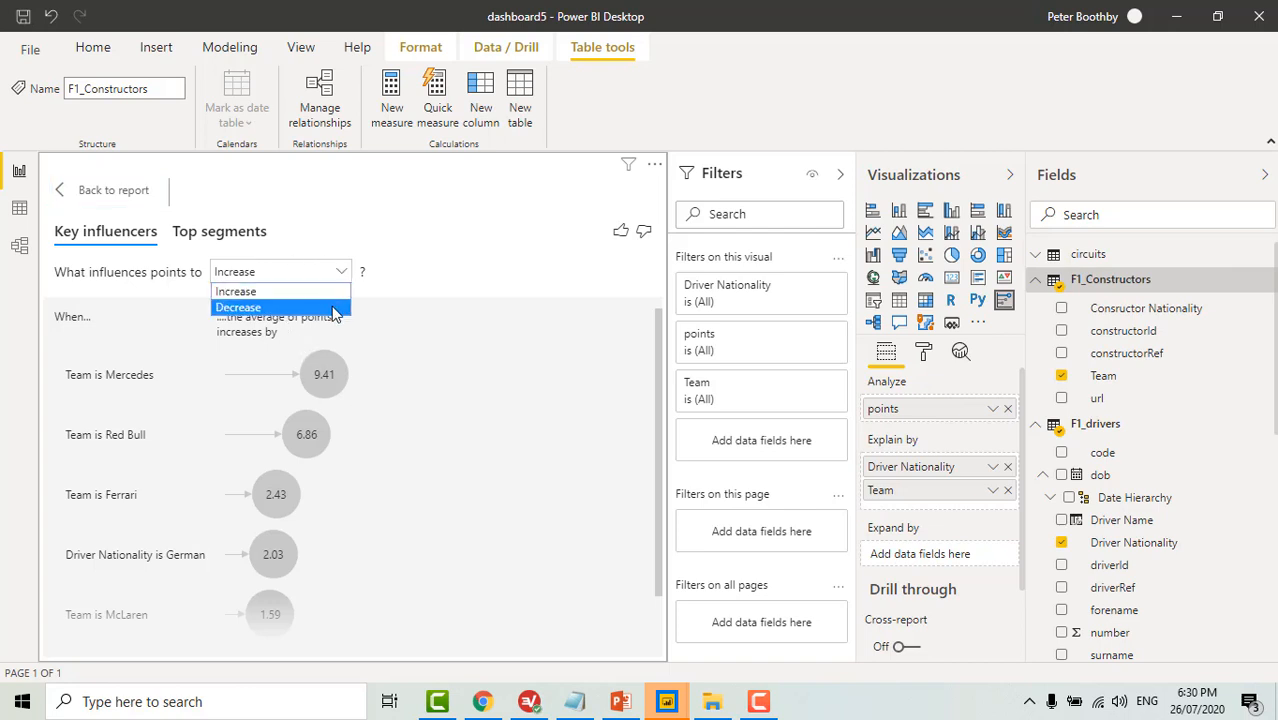
click(334, 309)
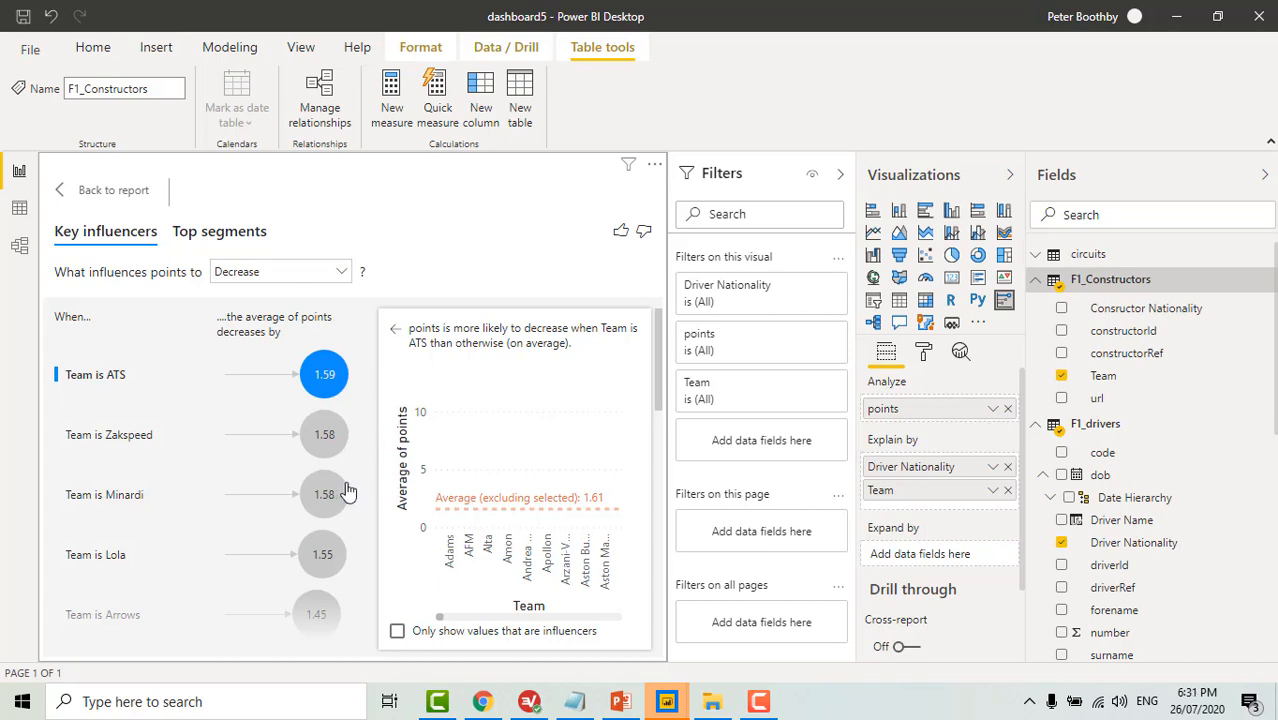
scroll(371, 511, down, 3)
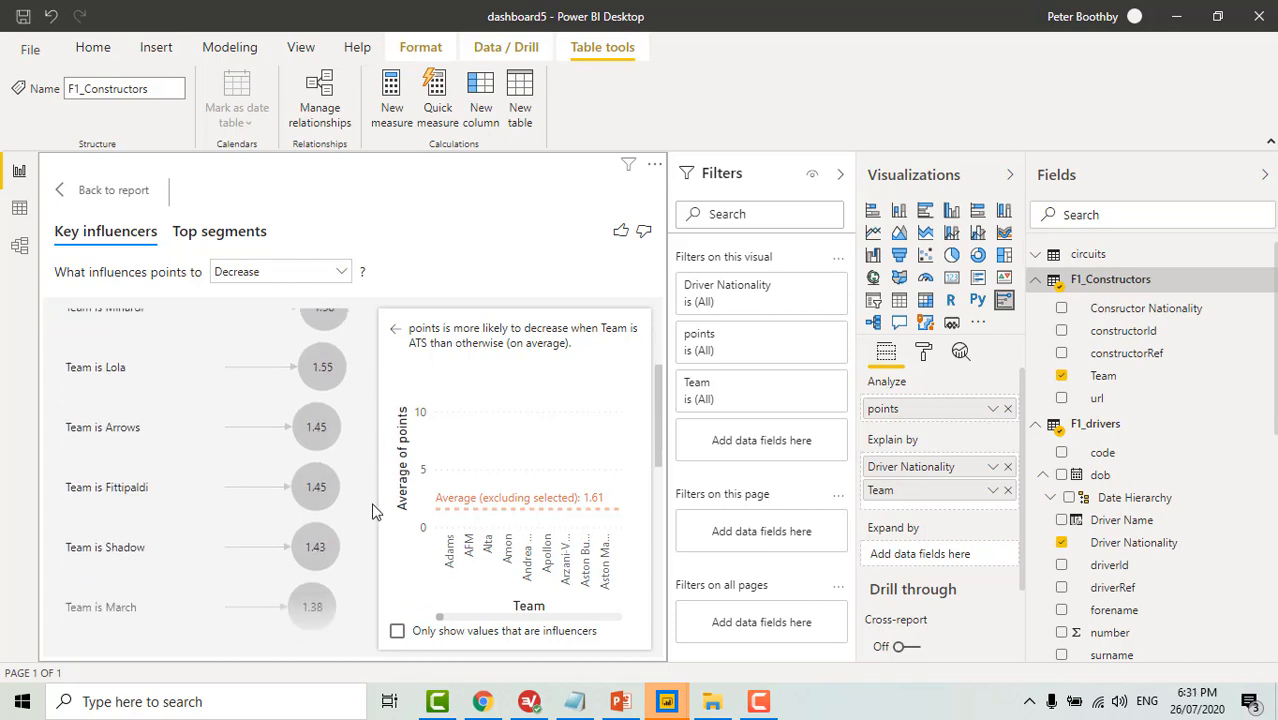
scroll(370, 512, down, 3)
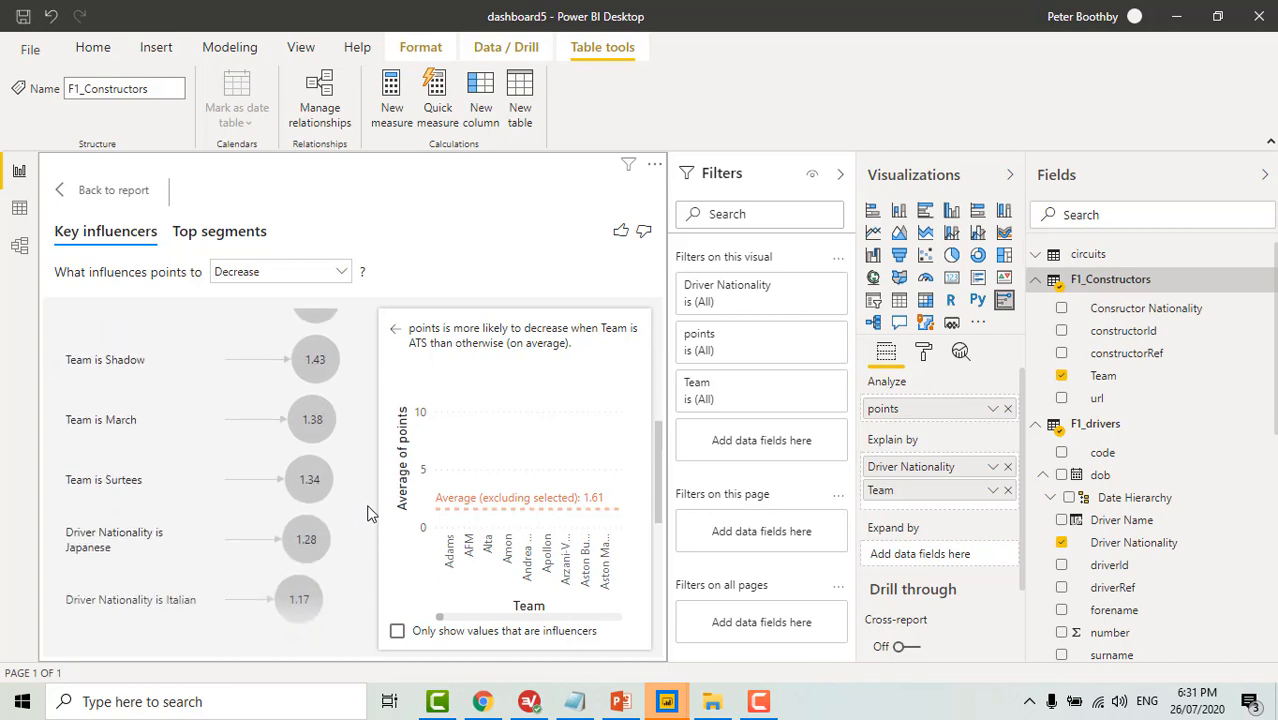
scroll(367, 513, down, 1)
scroll(367, 513, down, 1)
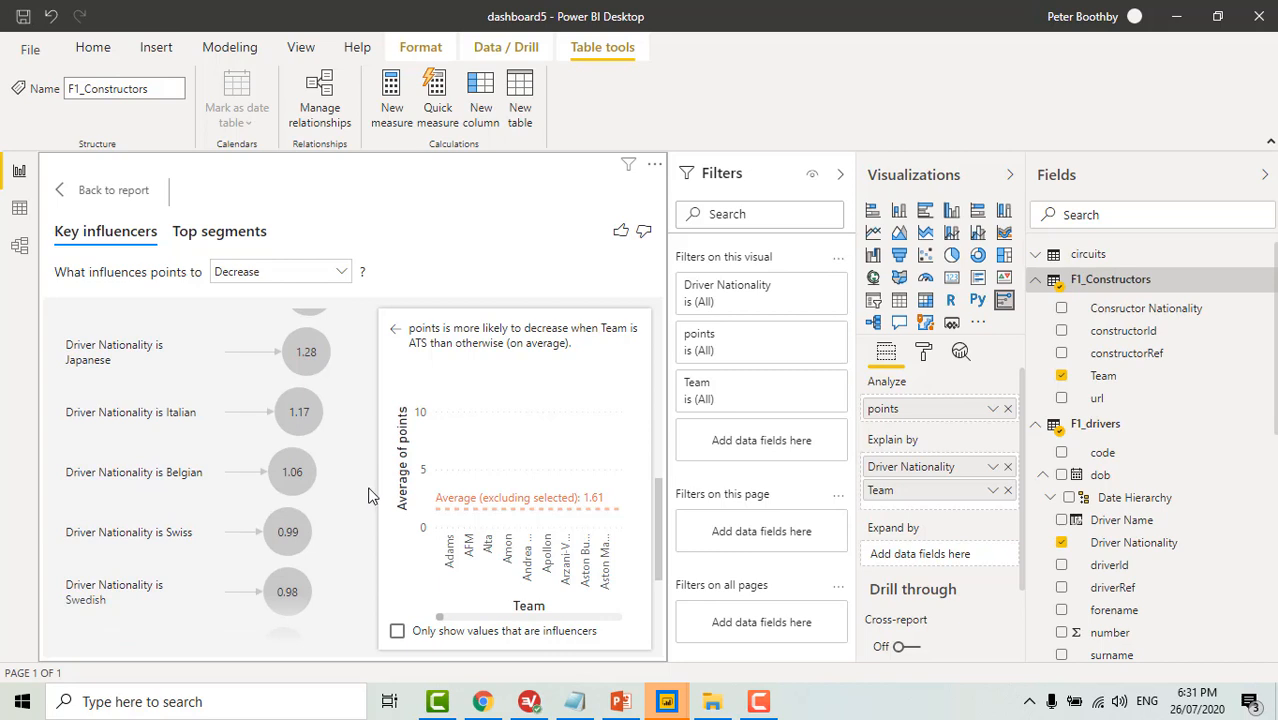
scroll(369, 496, down, 2)
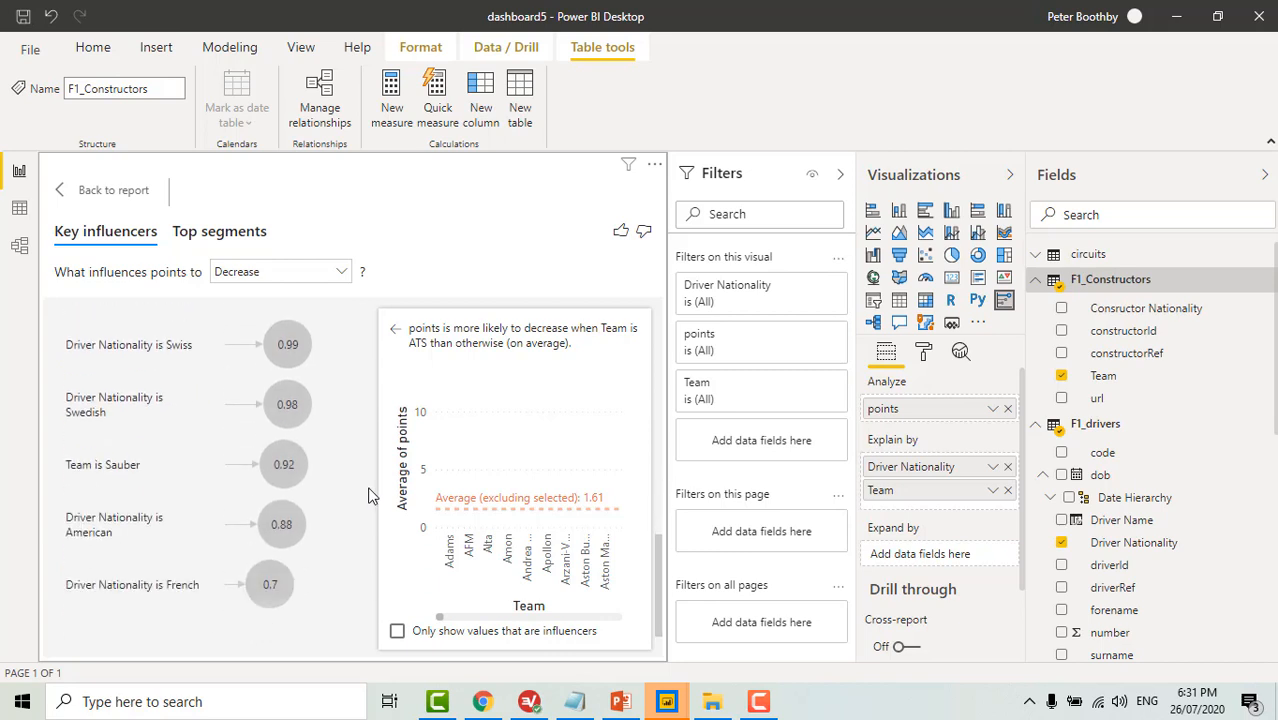
scroll(368, 496, up, 5)
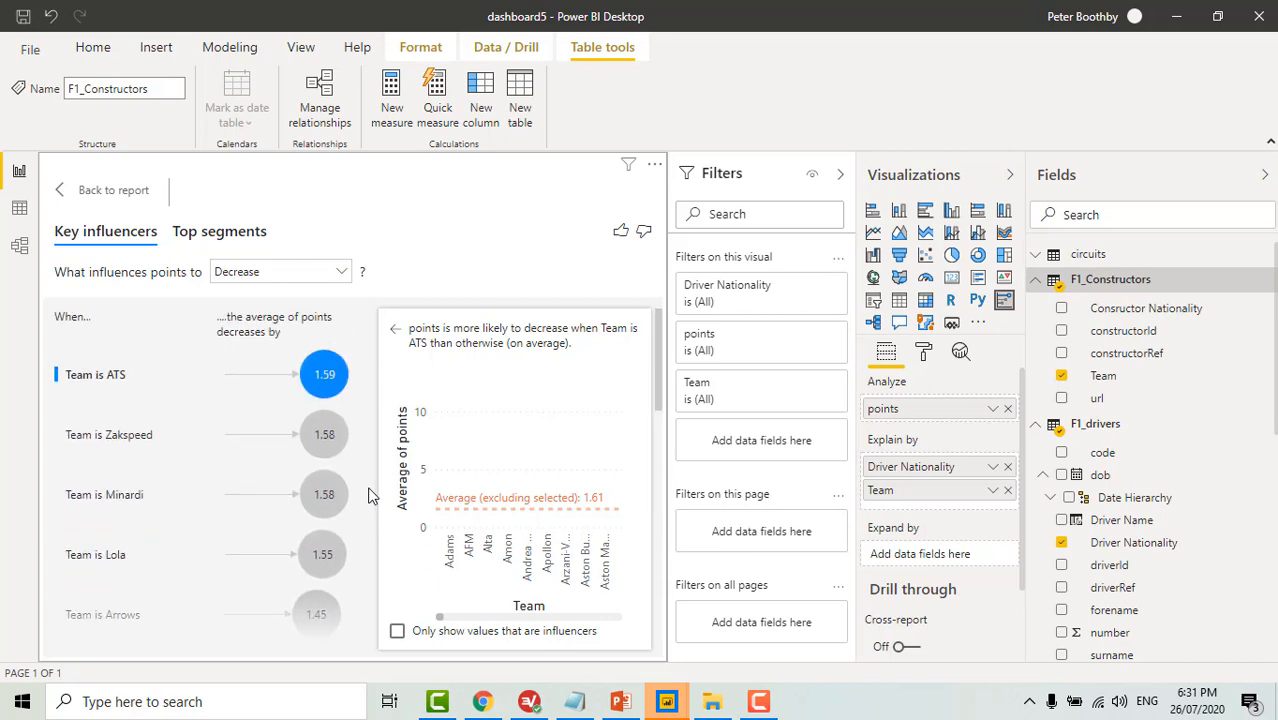
click(86, 196)
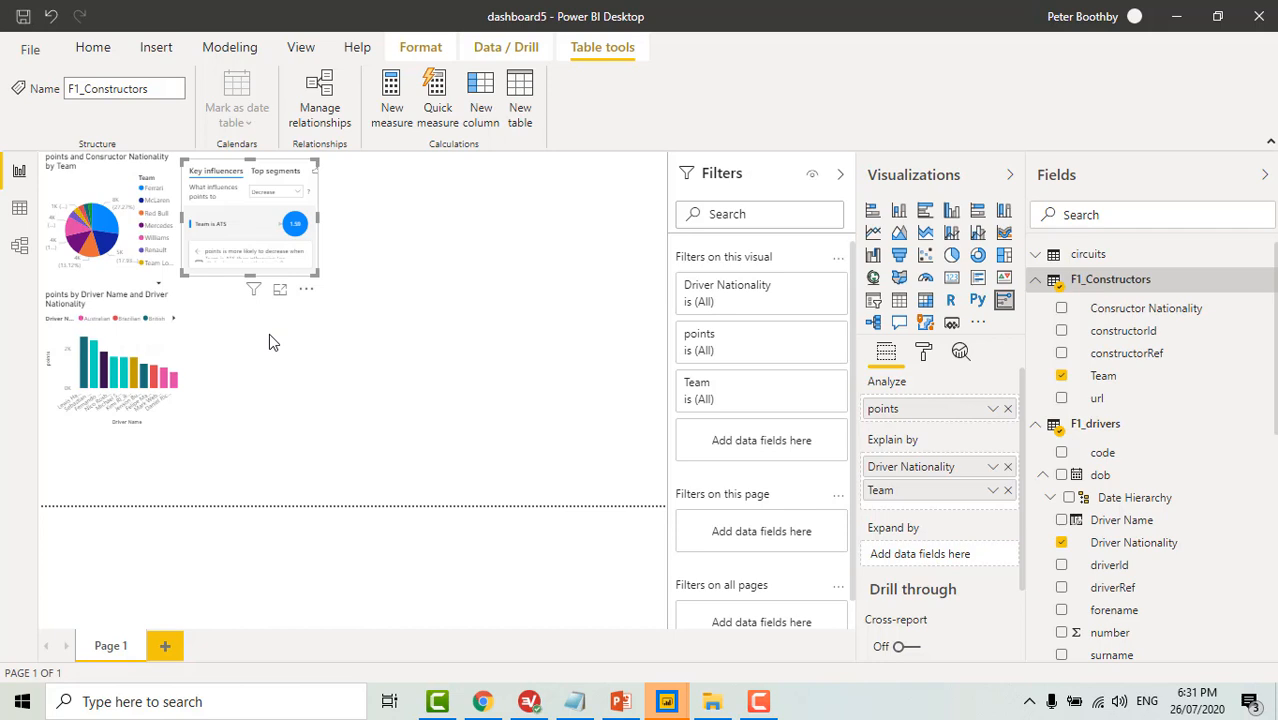
click(269, 336)
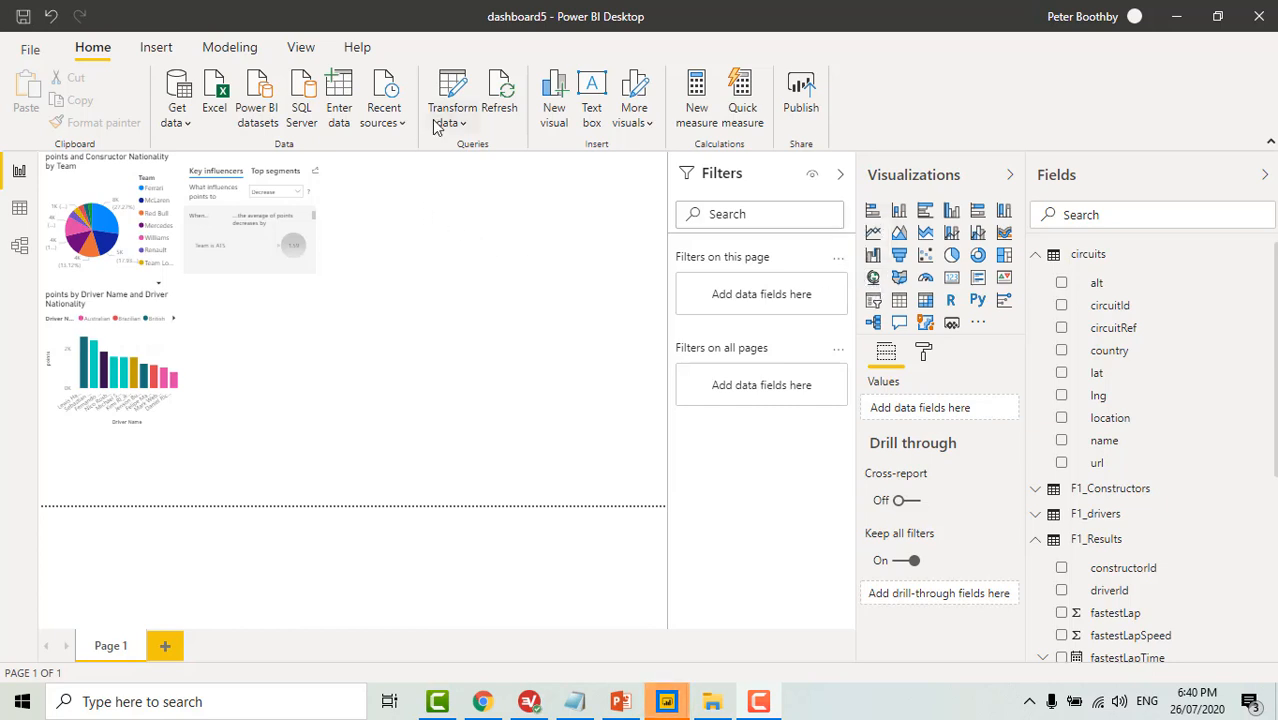
Add a map visual below the key influencers visual, beside the drivers column chart, and enlarge it to about the chart's height.
click(553, 110)
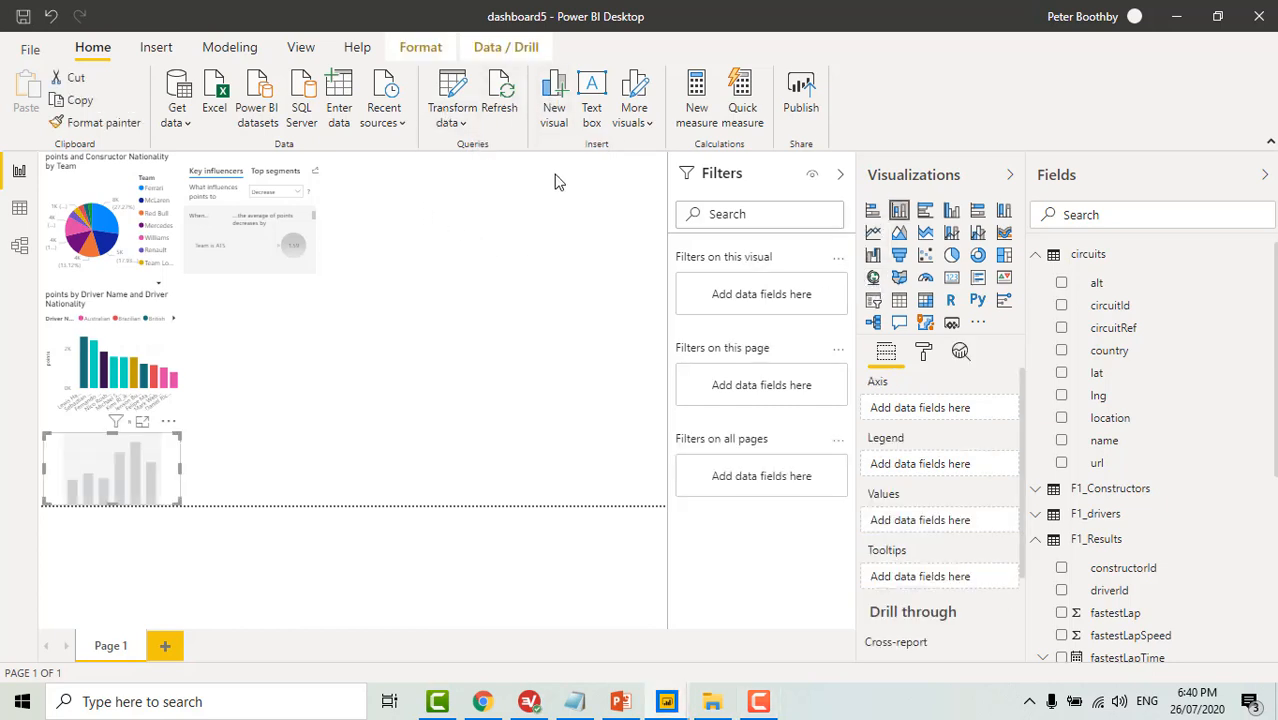
drag(112, 466, 228, 313)
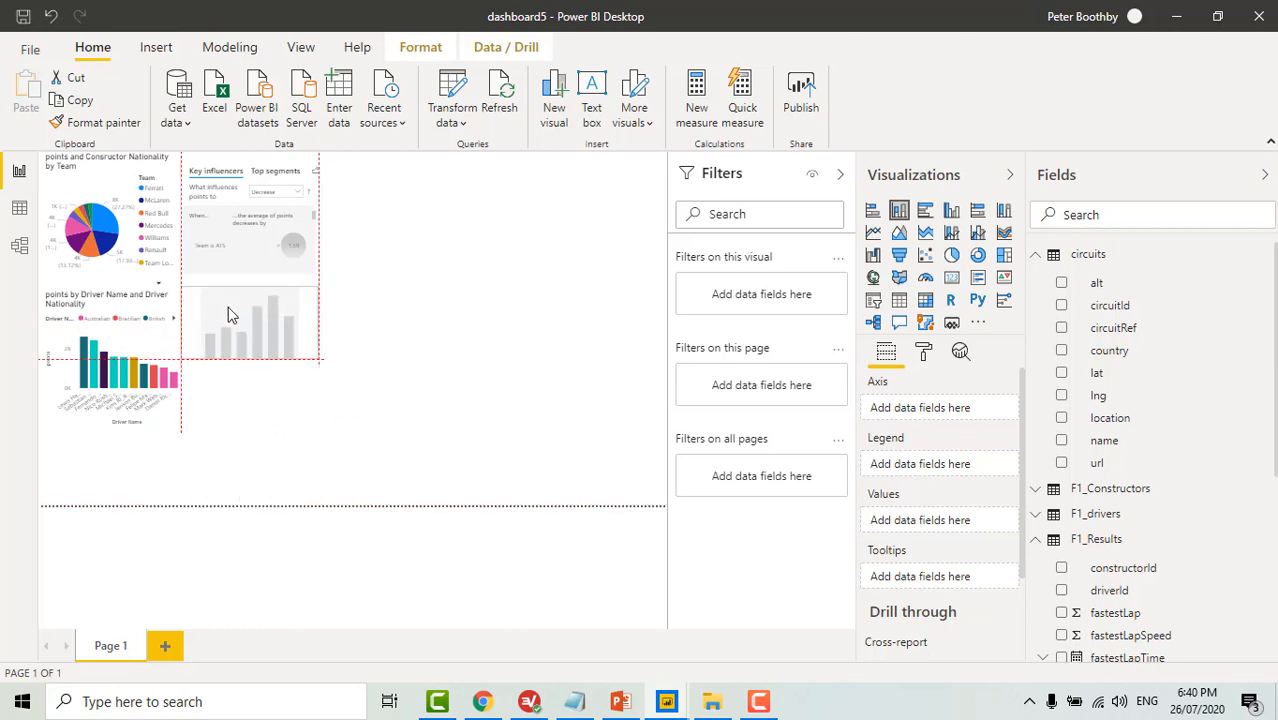
drag(251, 358, 262, 416)
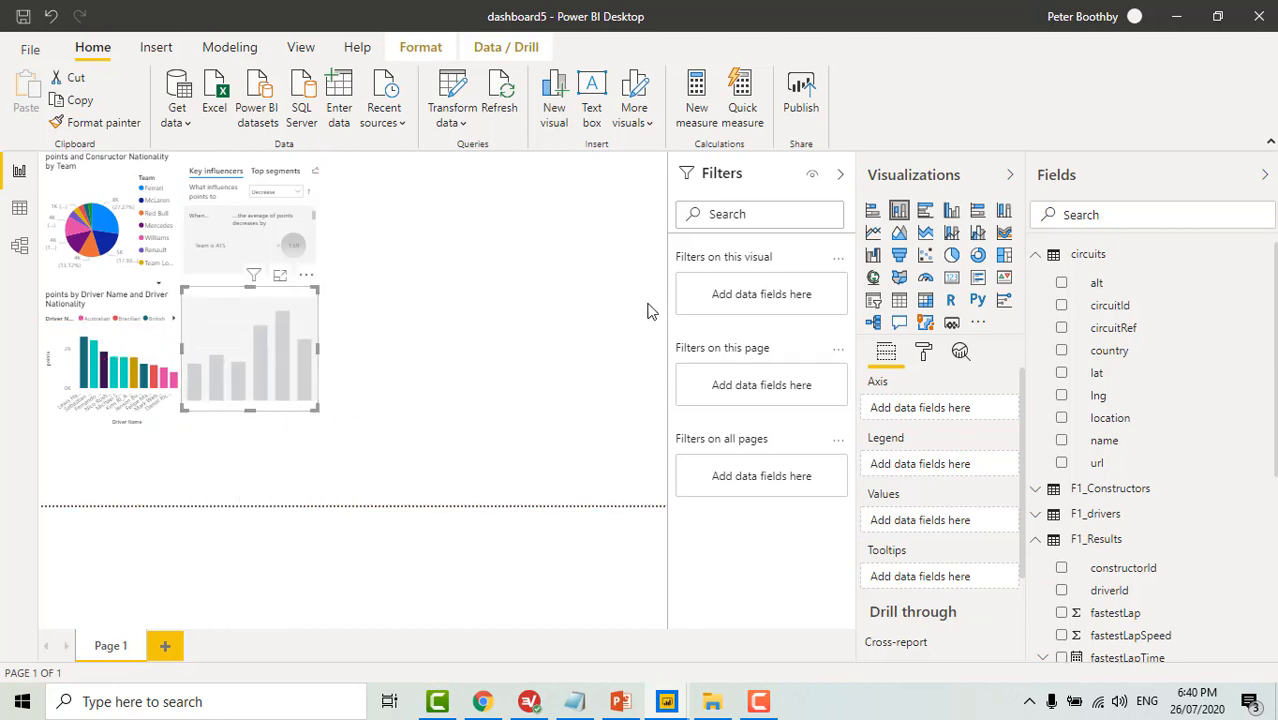
click(873, 278)
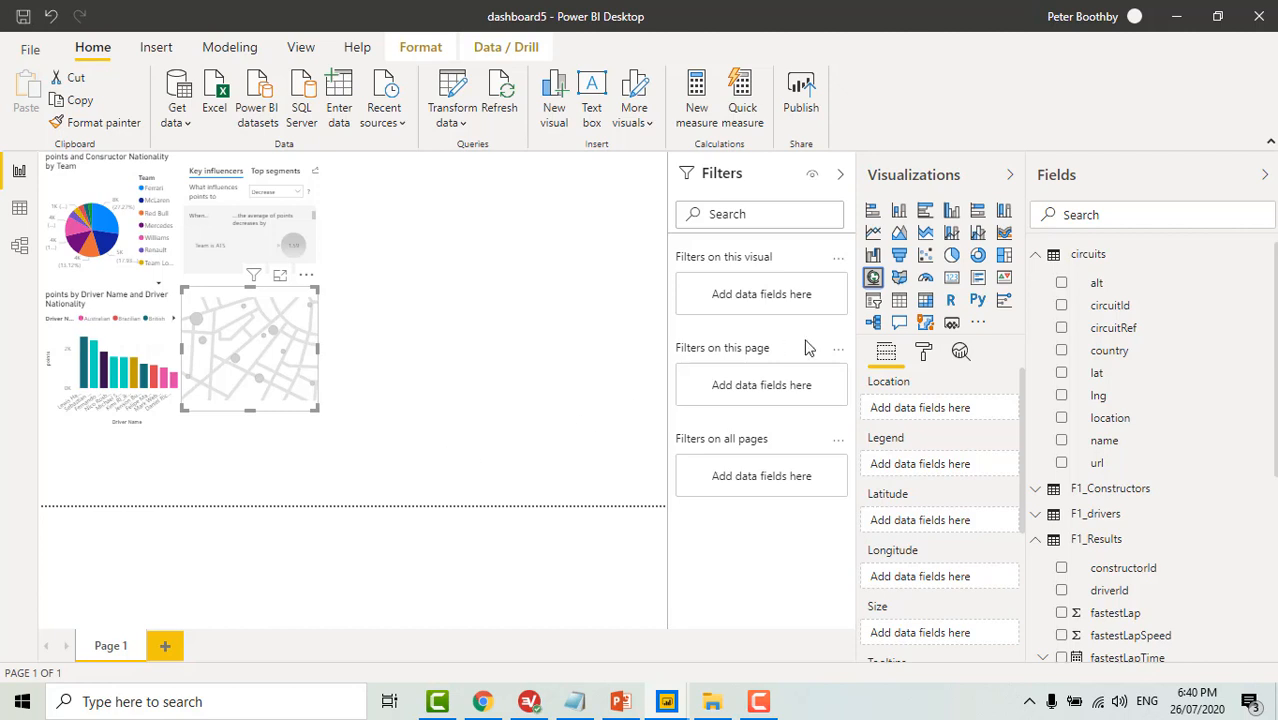
Rename the name field in the circuits table as Circuit Name.
right_click(1112, 446)
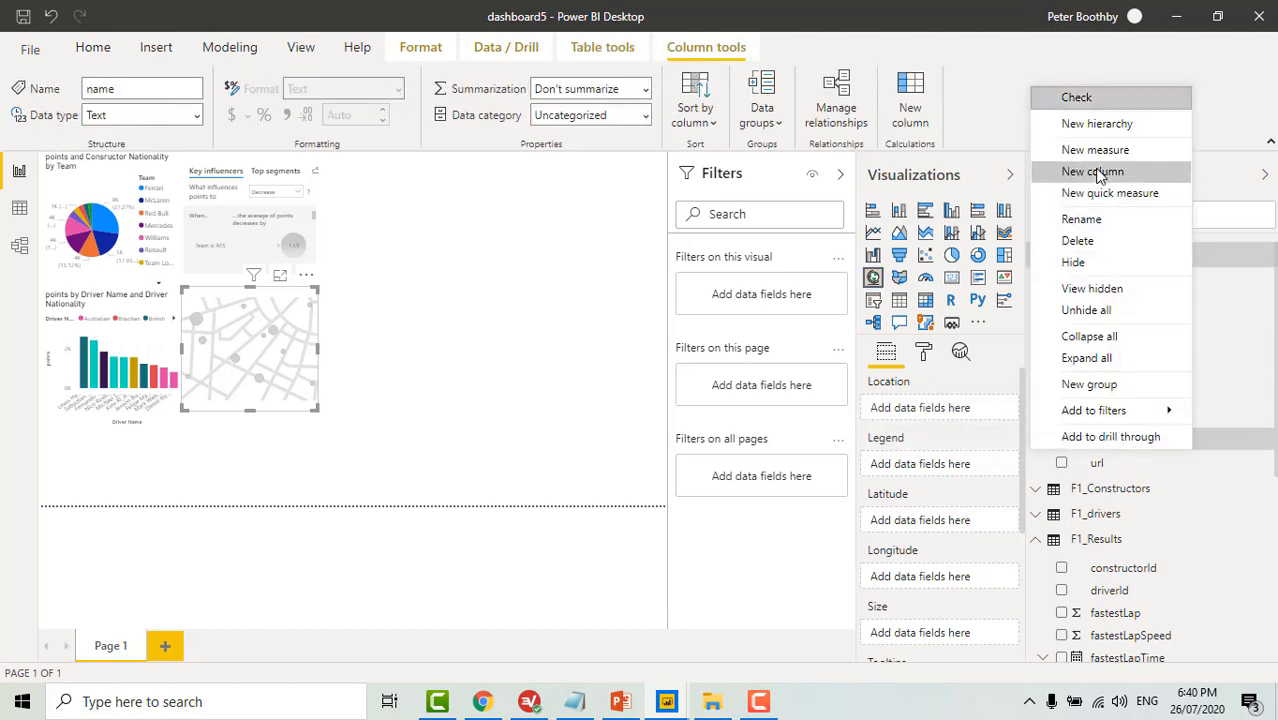
click(1085, 220)
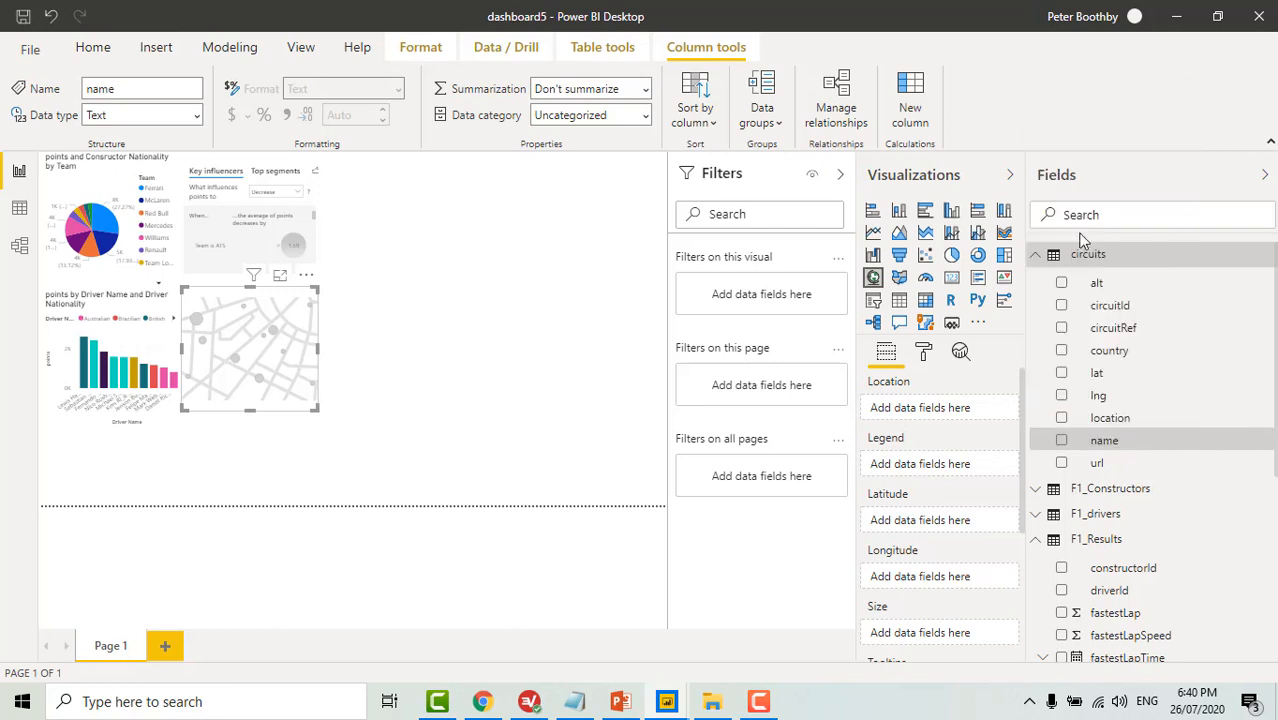
click(1096, 441)
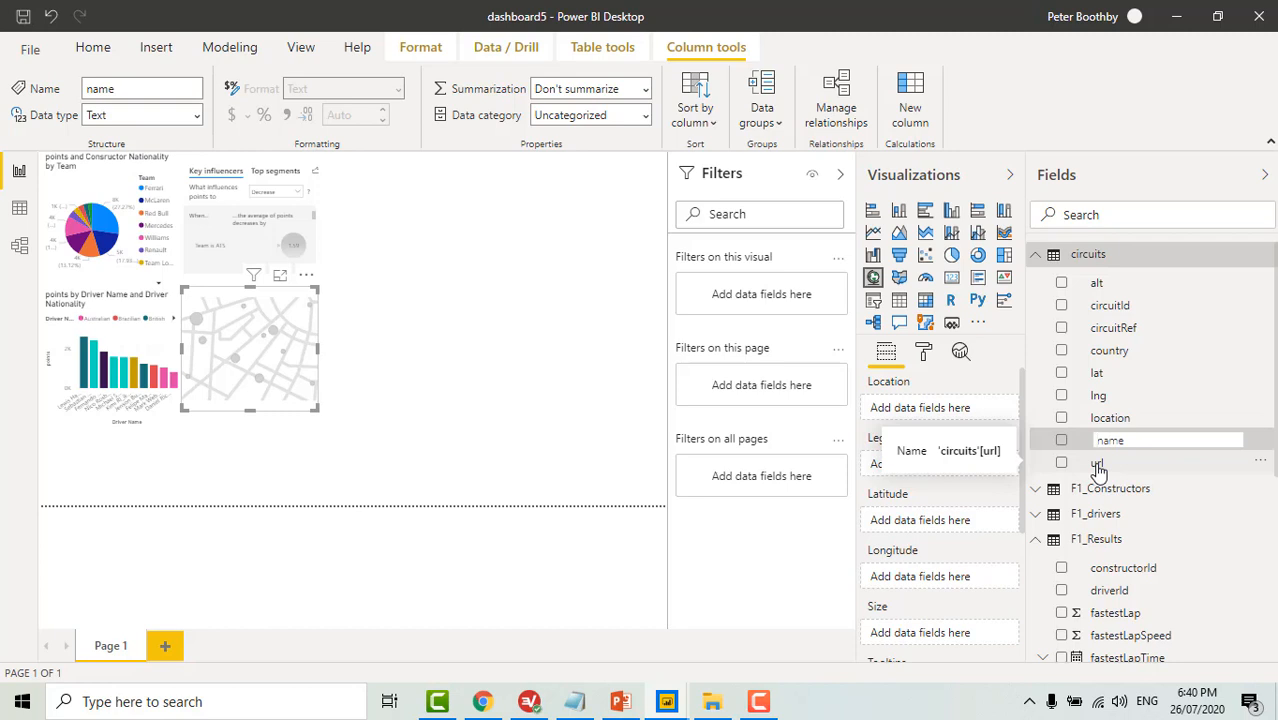
text(Circuit N)
key(Delete)
key(Delete)
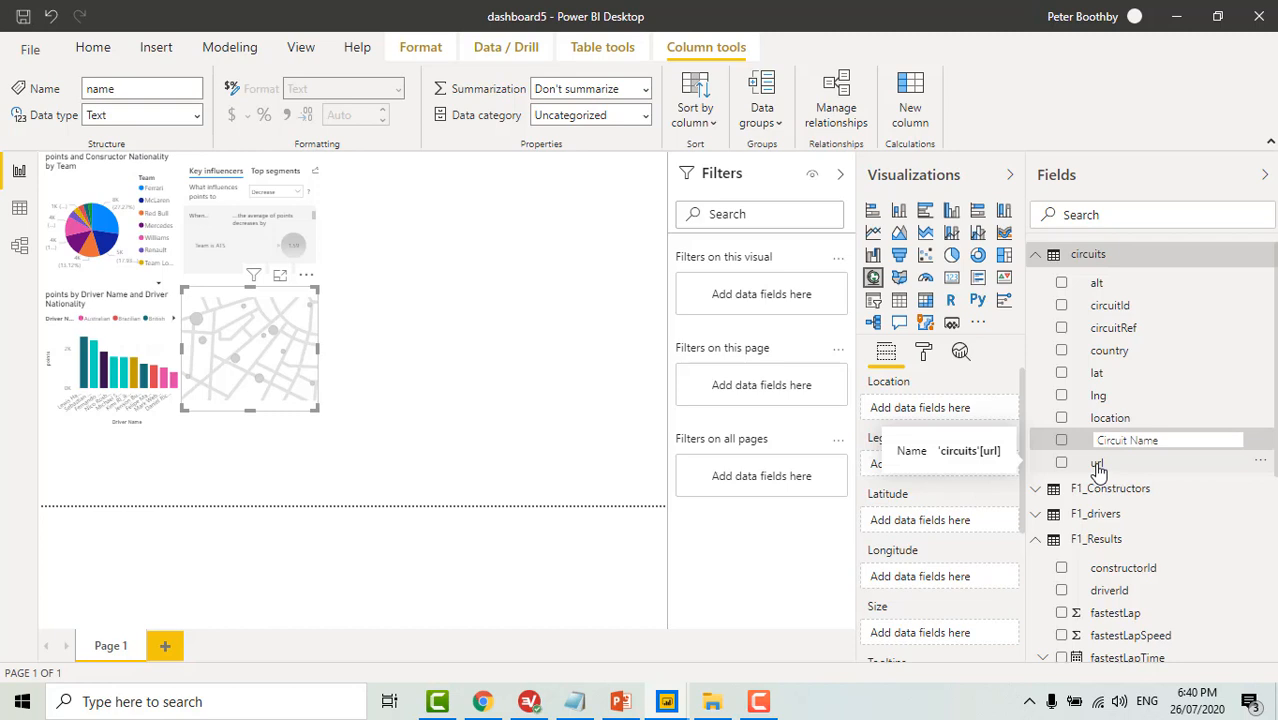
click(1190, 418)
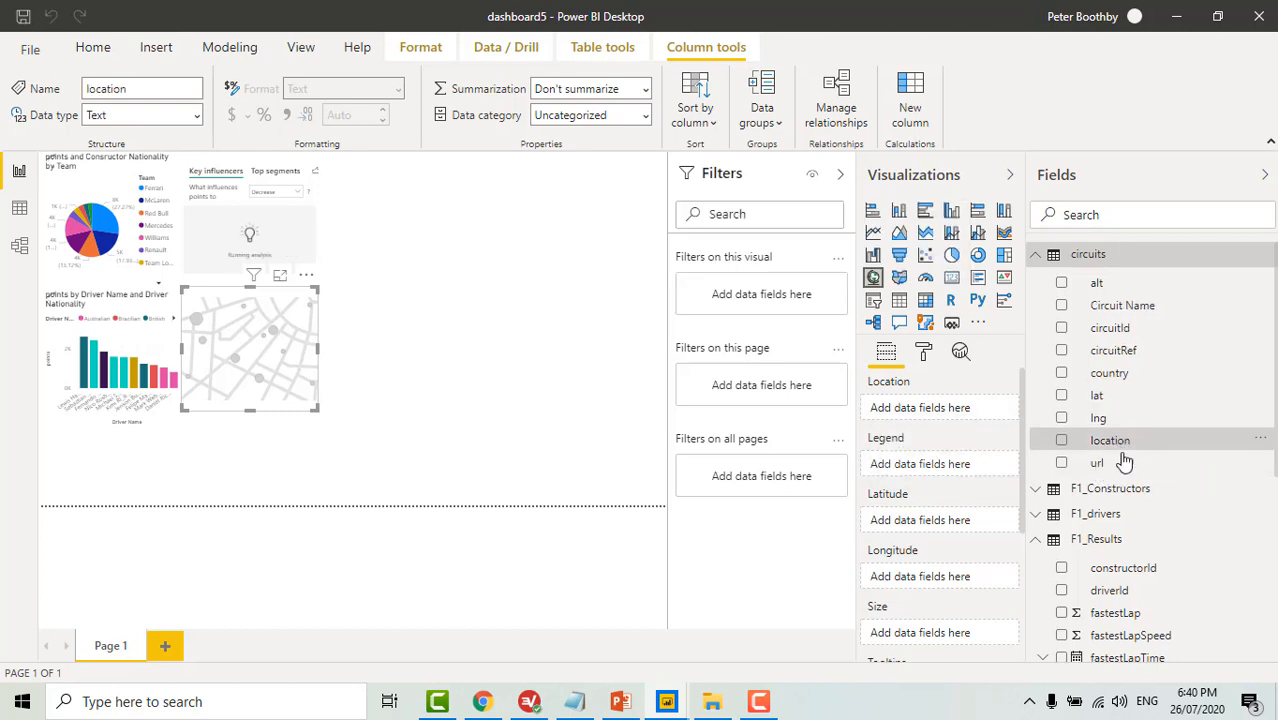
Set the map's legend to Circuit Name from circuits and its bubble size to points from F1_Results.
drag(1118, 309, 927, 464)
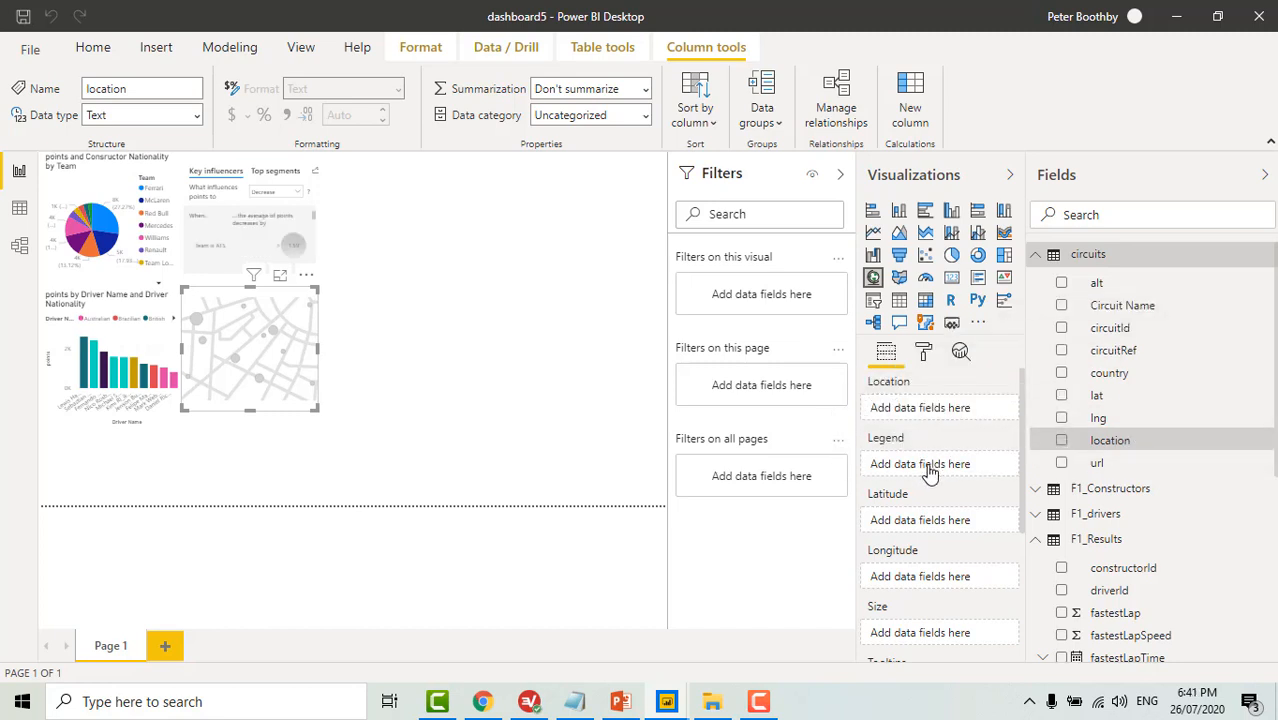
scroll(1015, 557, down, 2)
scroll(1050, 565, down, 6)
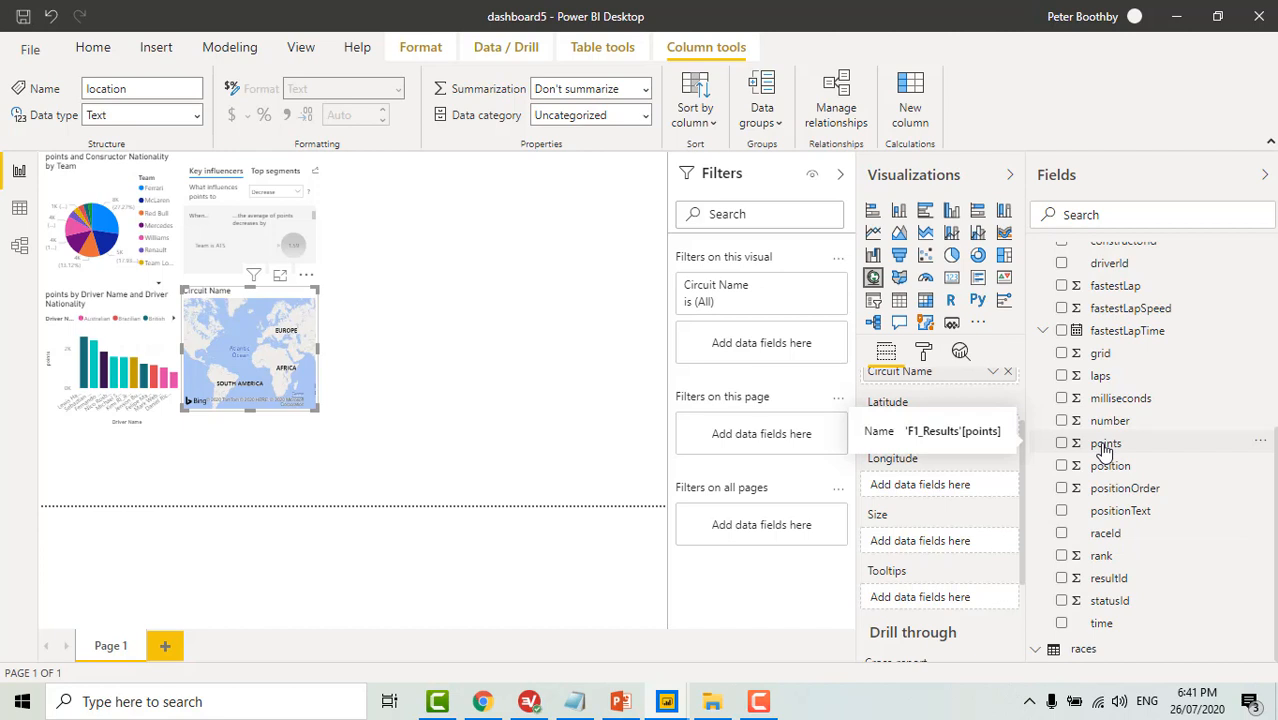
drag(1105, 450, 918, 545)
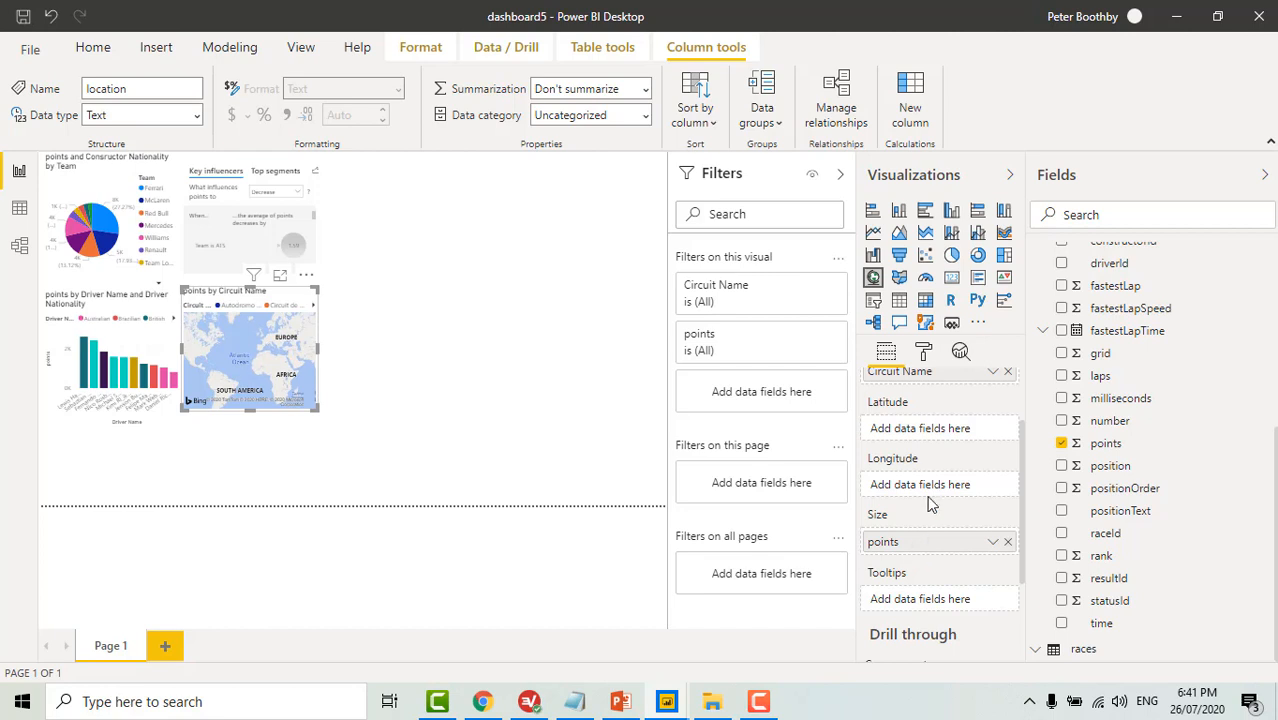
scroll(931, 503, down, 2)
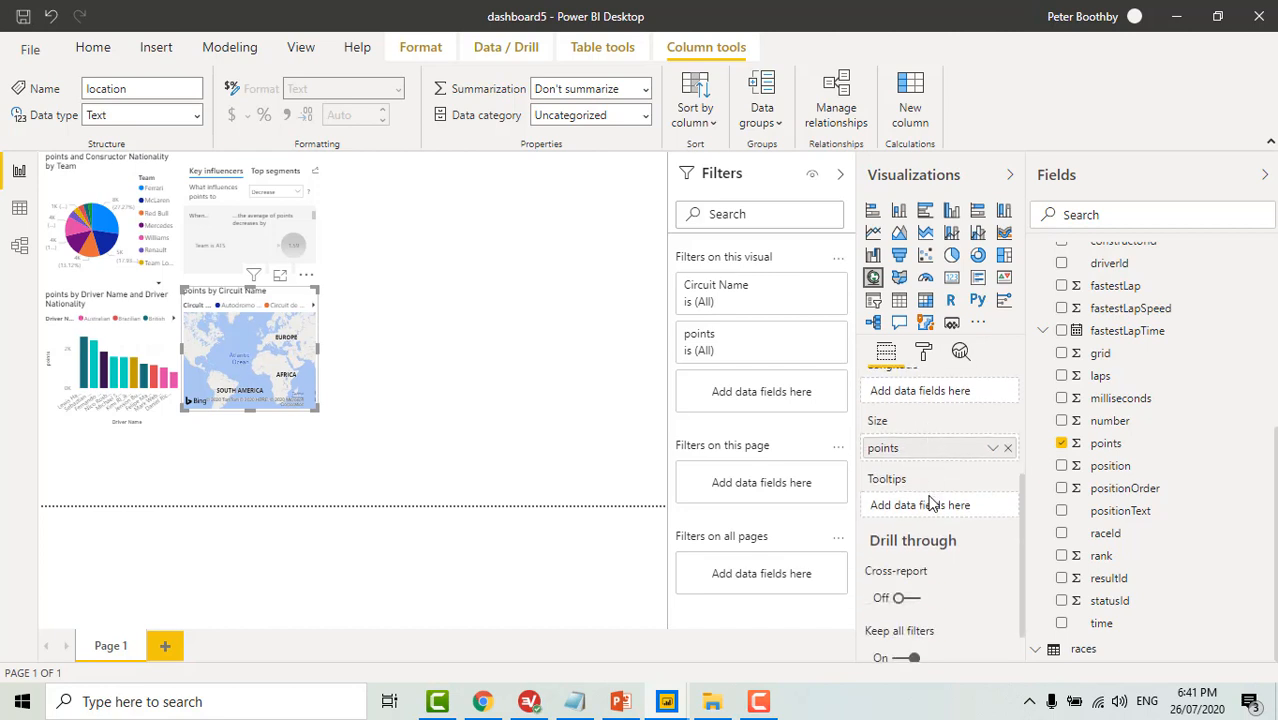
scroll(931, 503, up, 3)
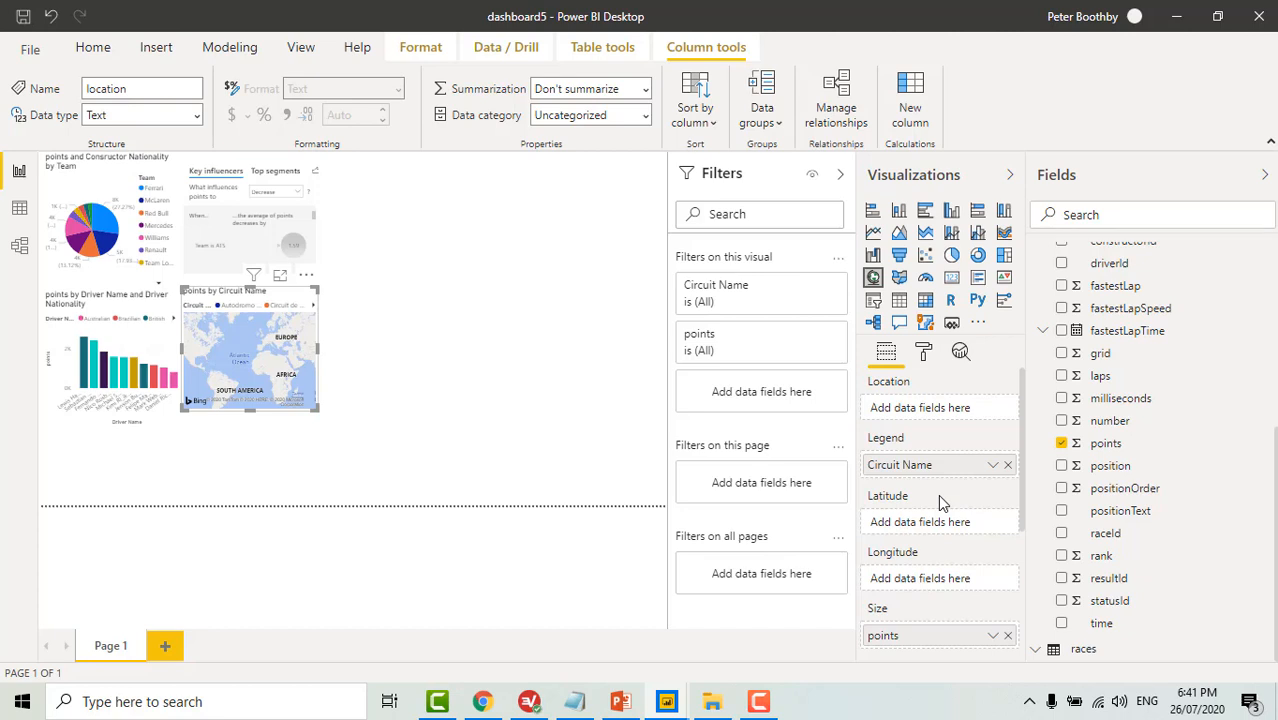
Assign lat and lng from circuits as the map's latitude and longitude, and check the visual in focus mode before returning to the report.
scroll(1203, 450, up, 5)
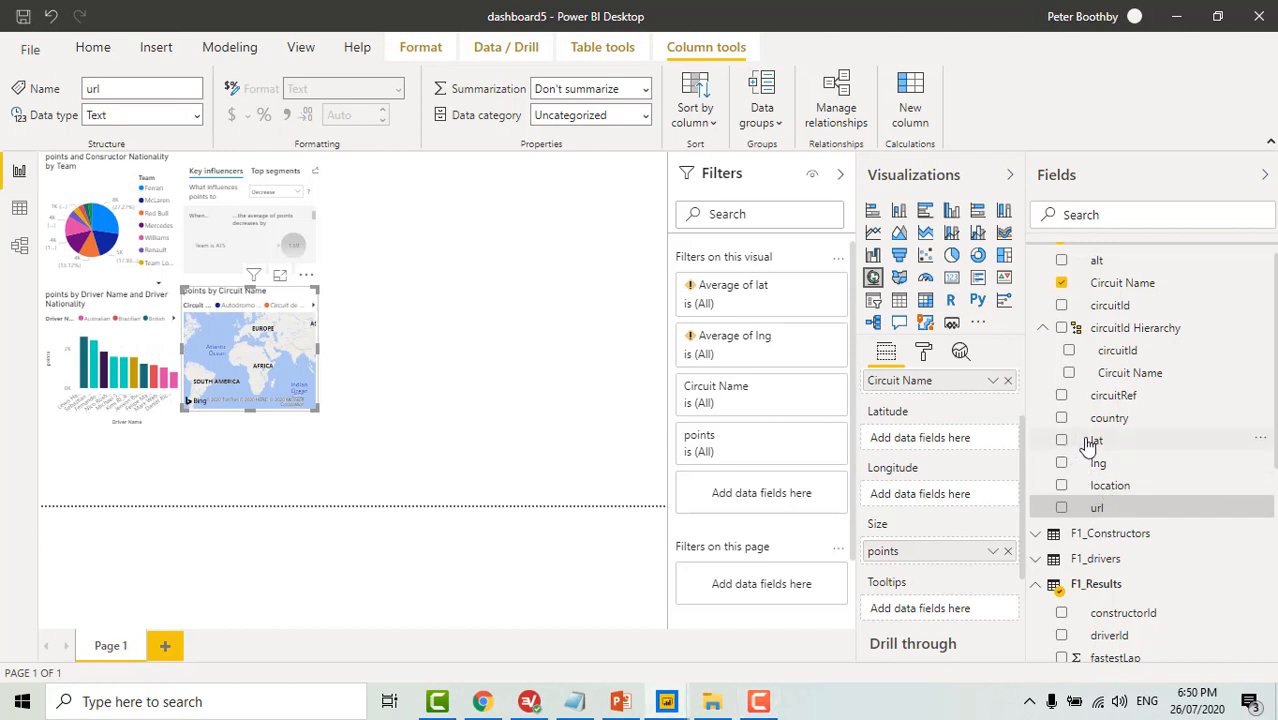
drag(1024, 452, 941, 438)
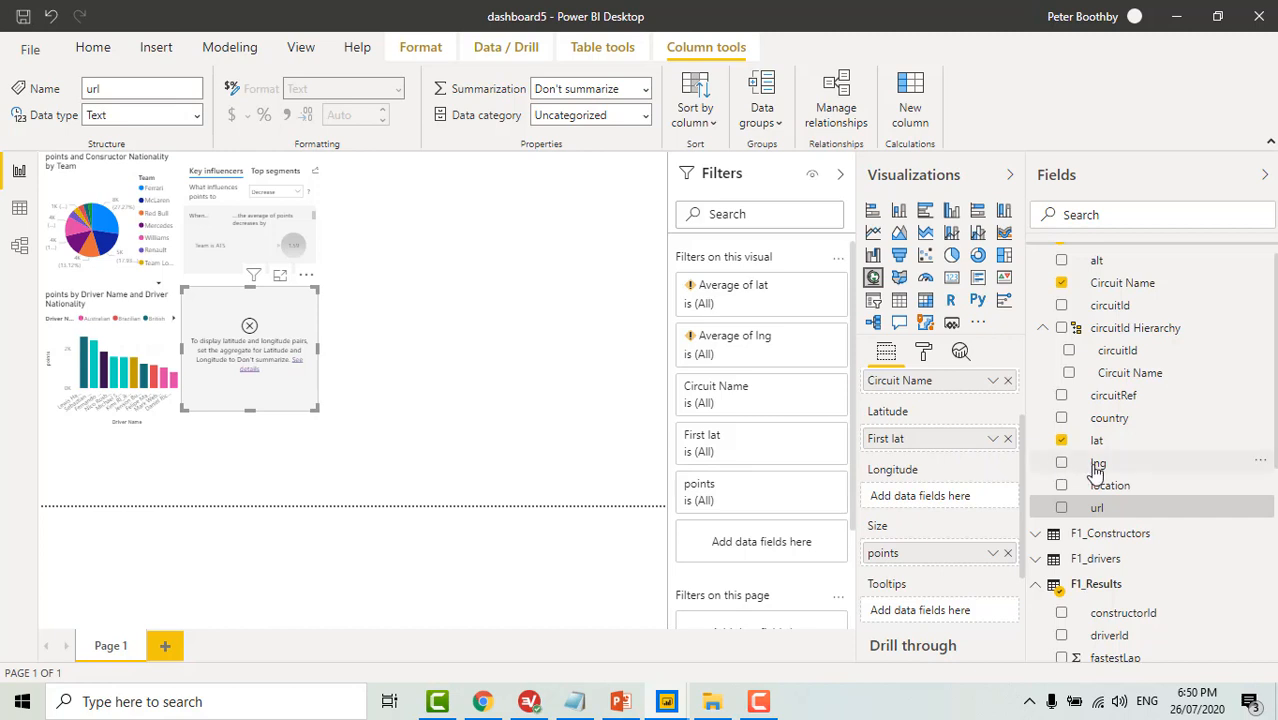
drag(1096, 467, 922, 498)
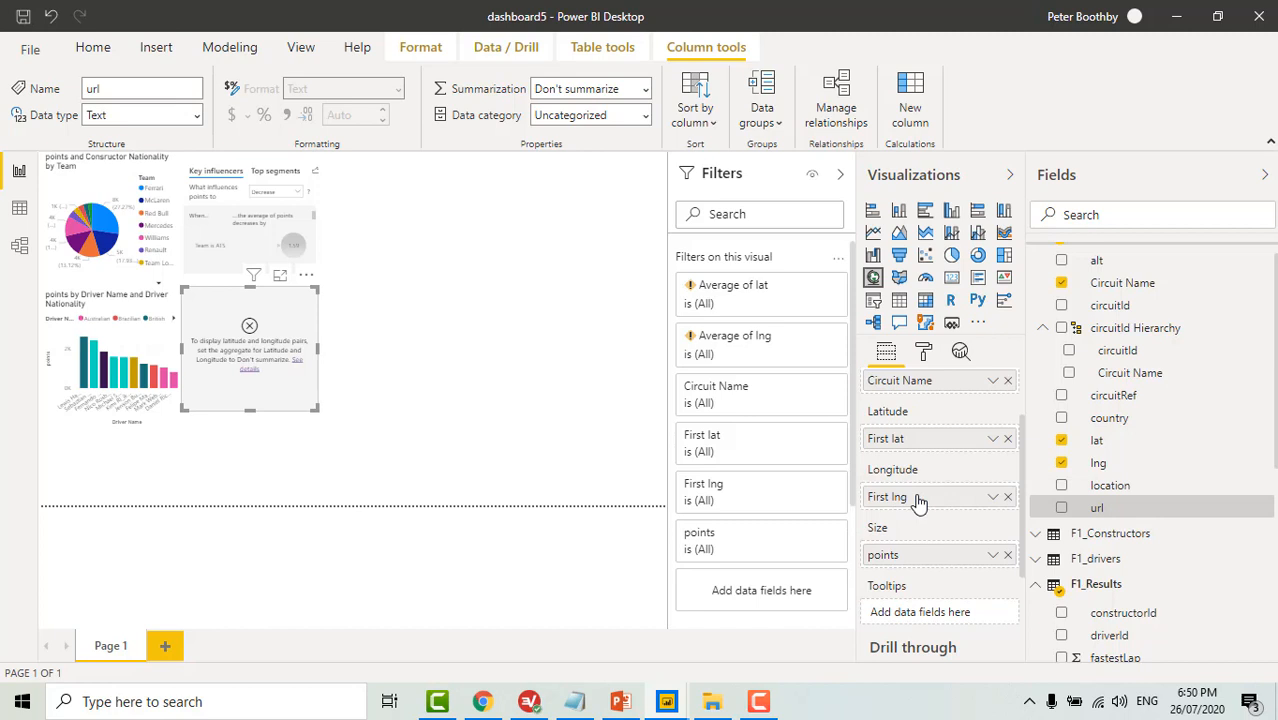
click(281, 278)
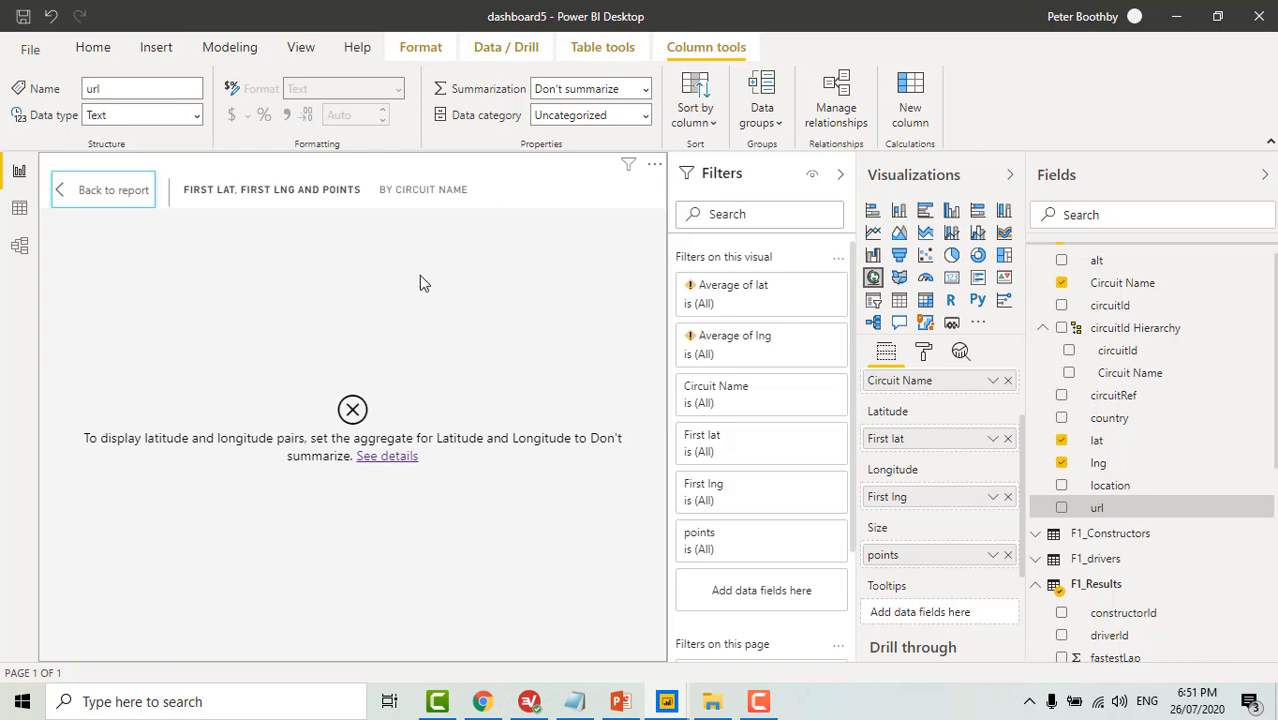
click(80, 190)
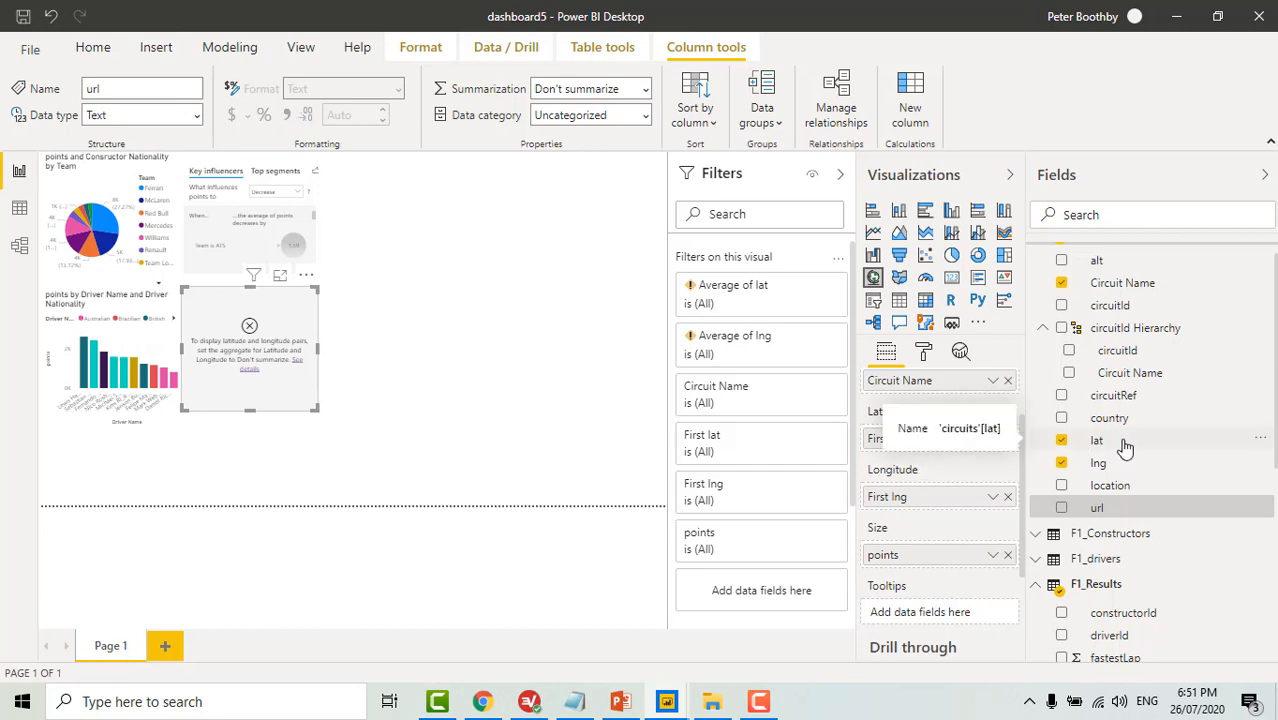
Set the aggregation of the map's longitude and latitude fields to Don't summarize.
click(996, 499)
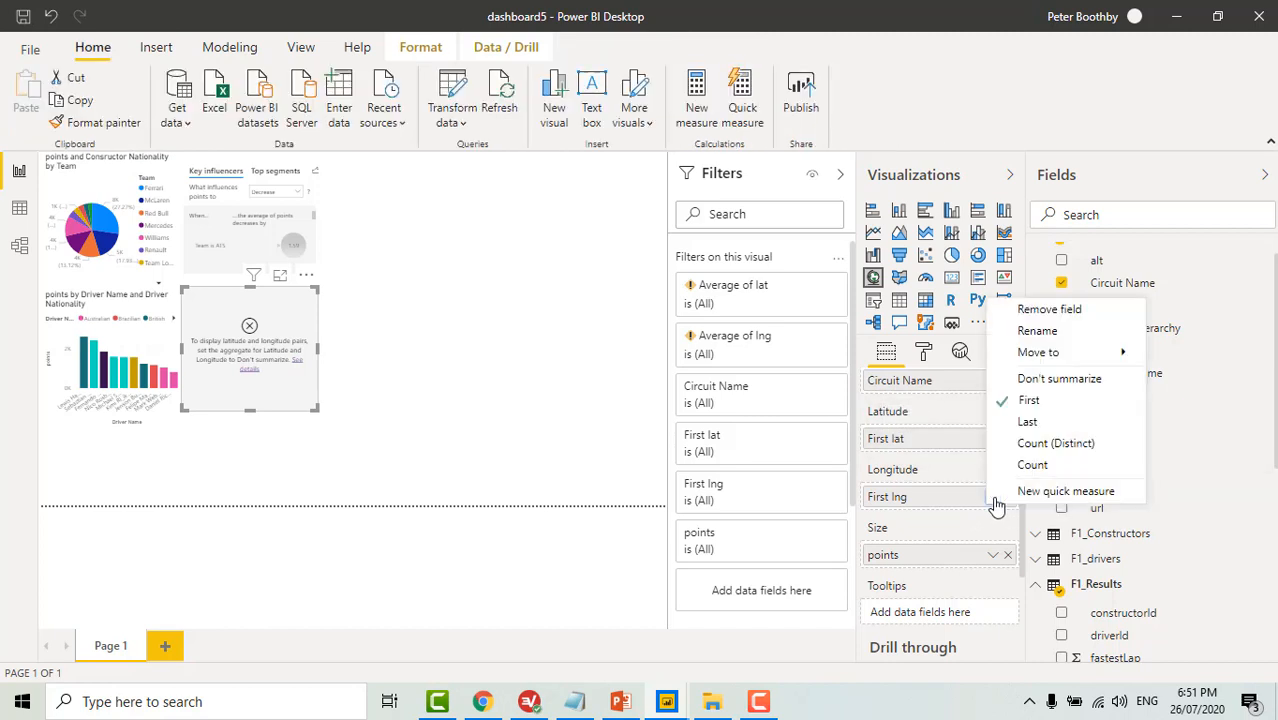
click(1060, 382)
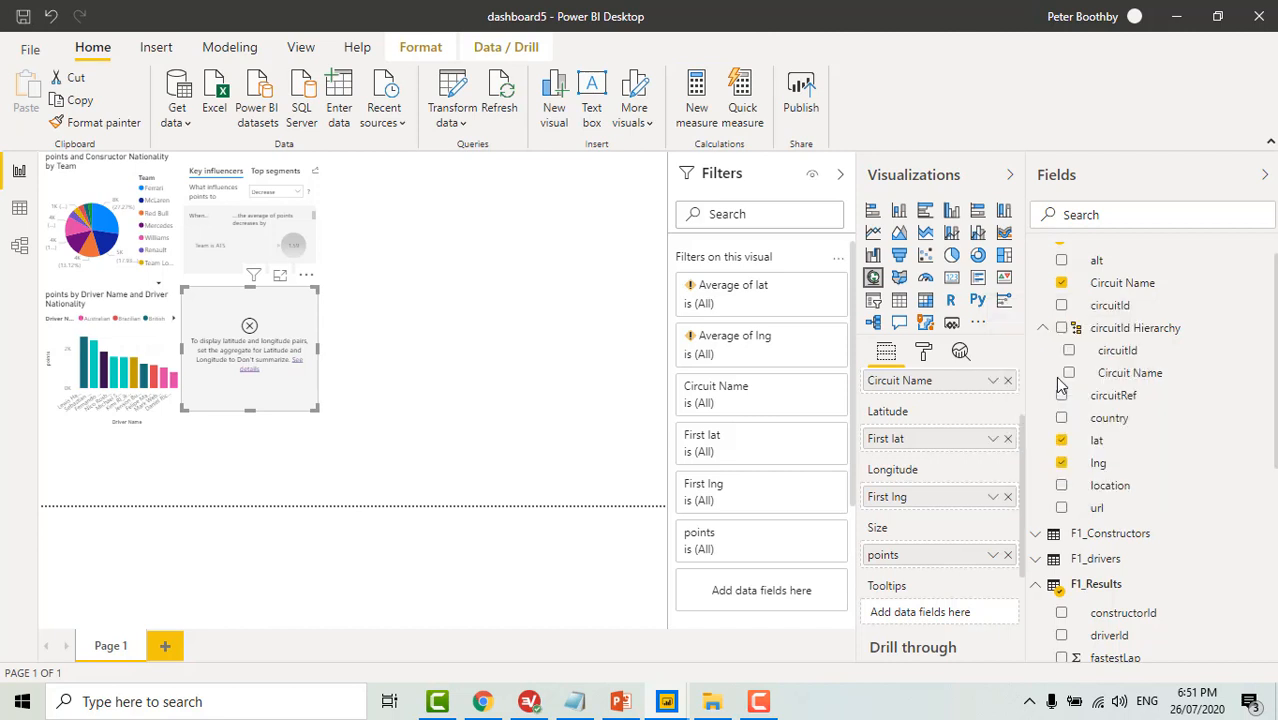
click(993, 438)
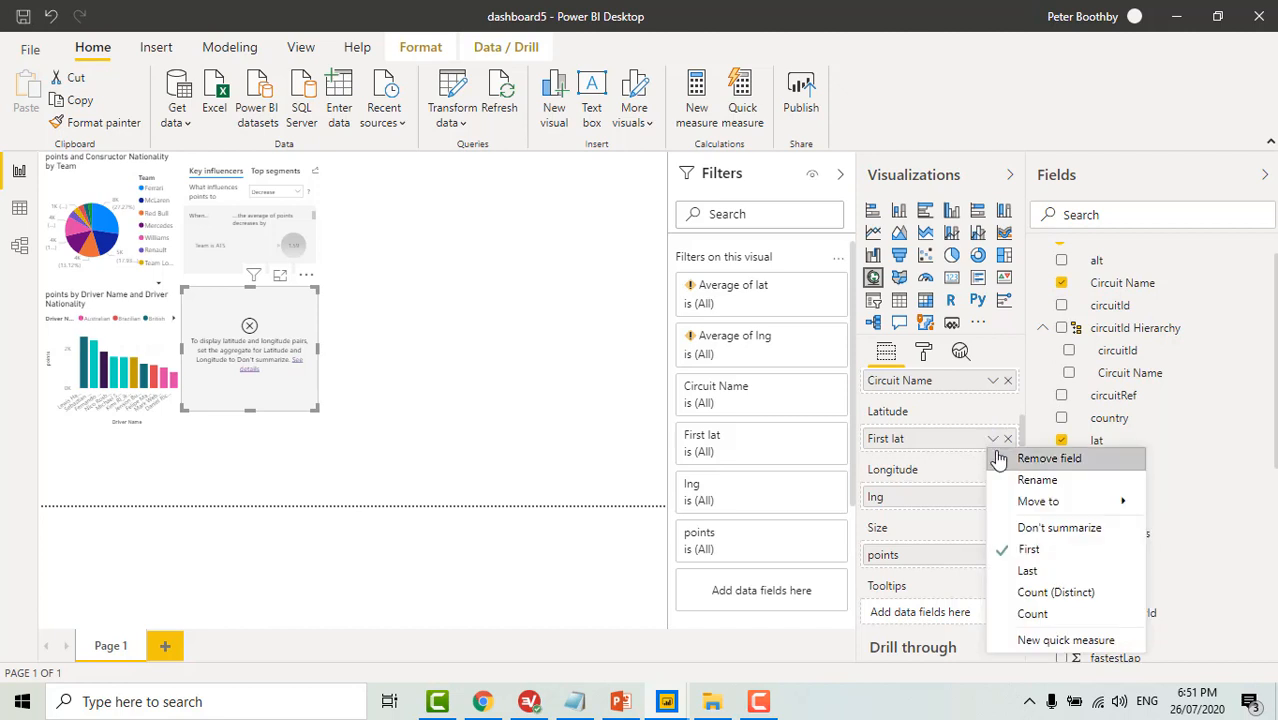
click(1035, 530)
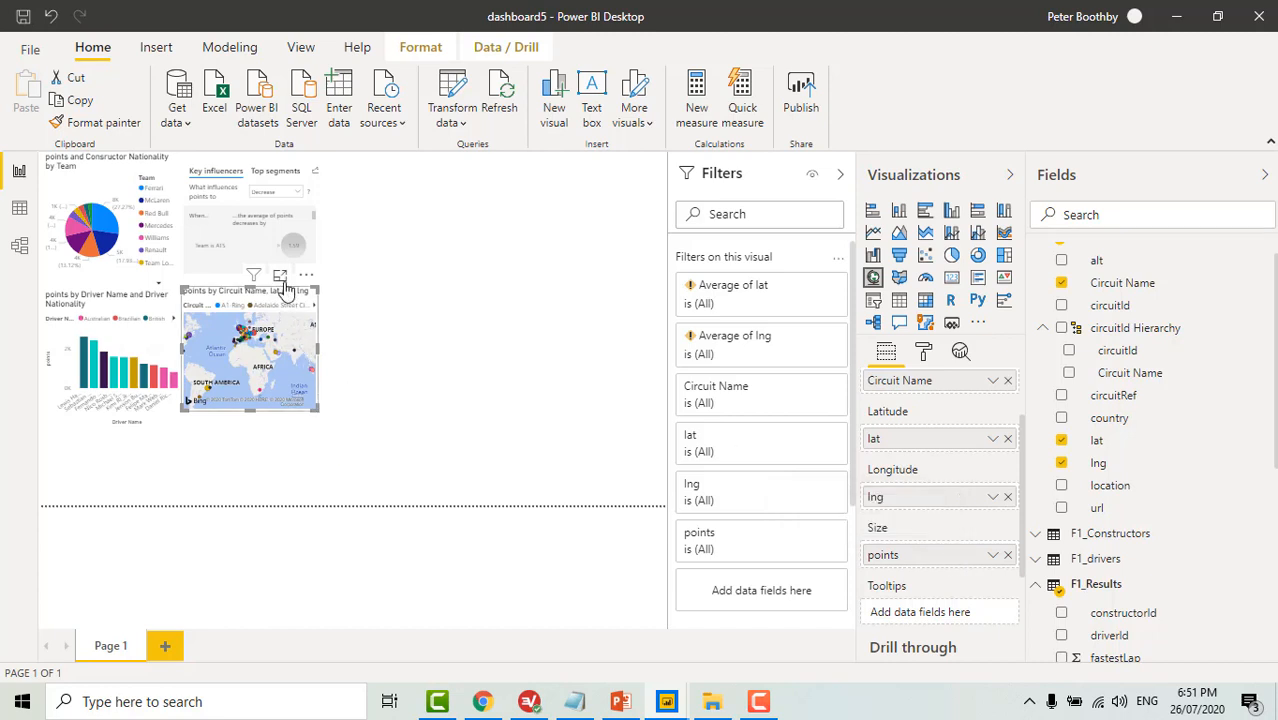
Examine in focus mode how points are distributed across the circuits around the world.
click(281, 277)
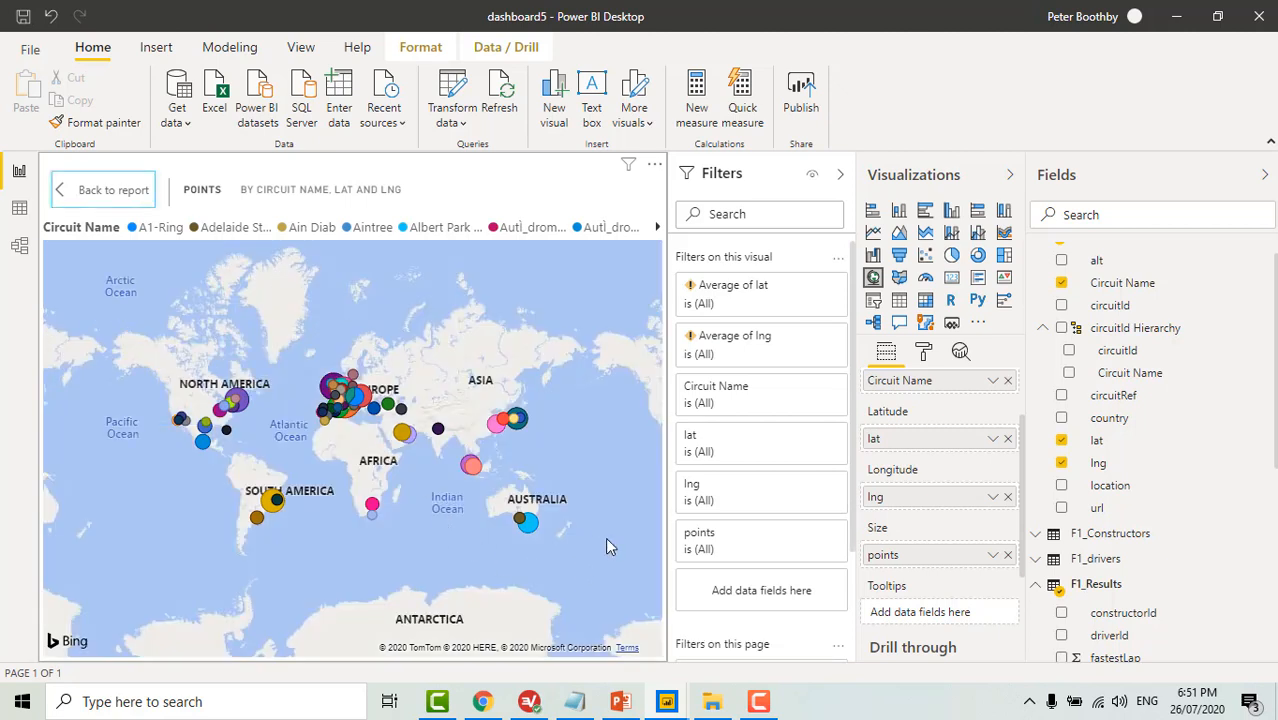
drag(597, 537, 314, 513)
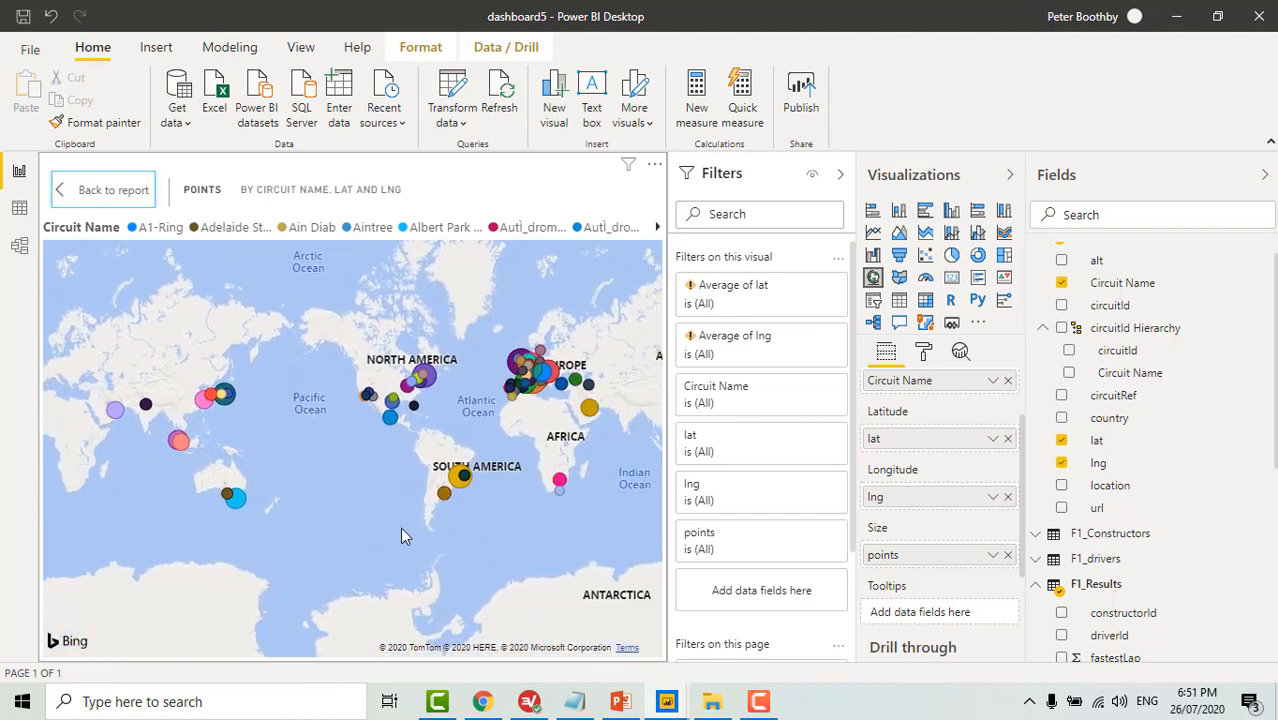
drag(553, 536, 343, 539)
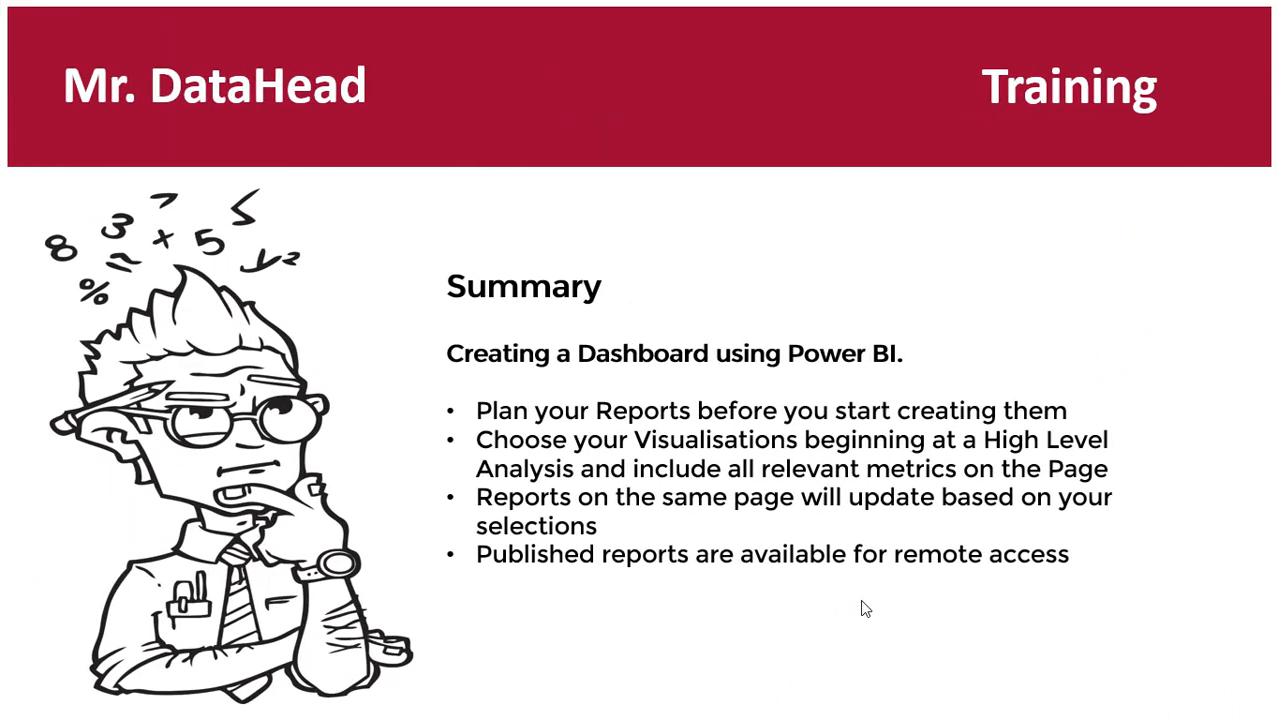